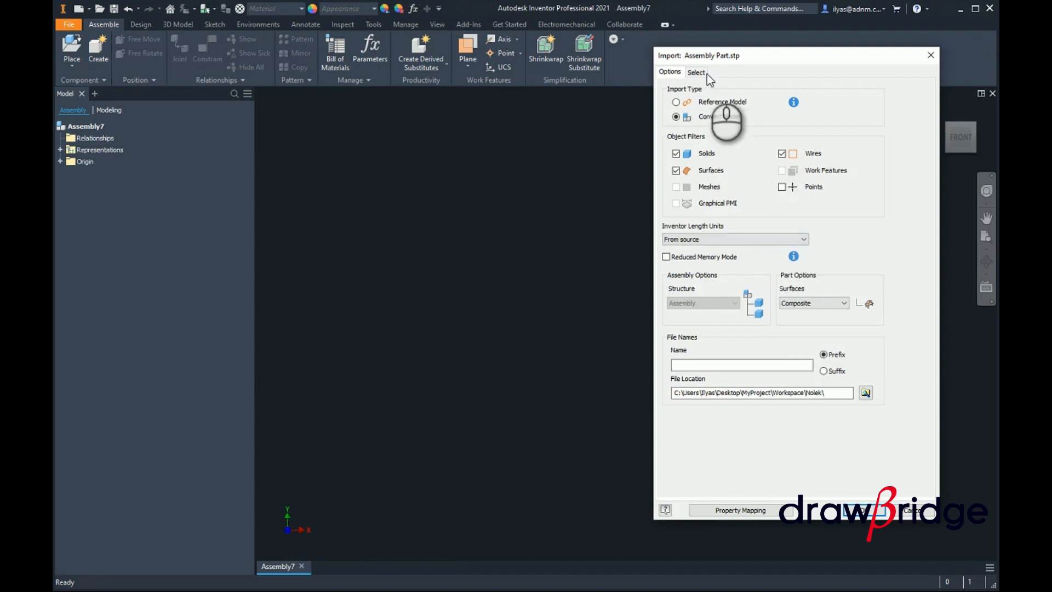
Step: Import Assembly Part.stp as a converted model and display the assembly shaded with visible edges only
left_click(871, 509)
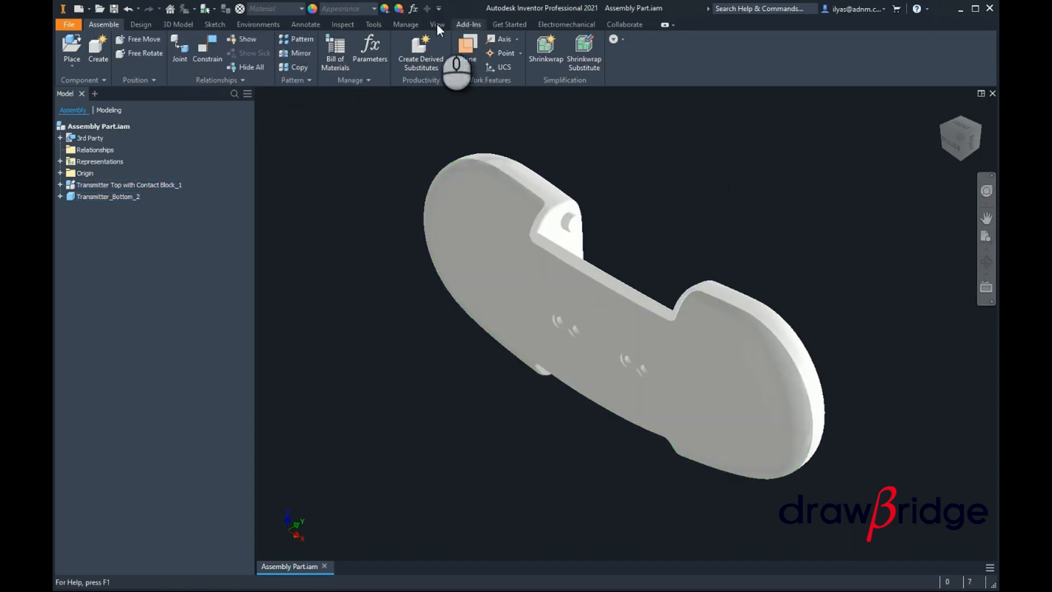
left_click(436, 24)
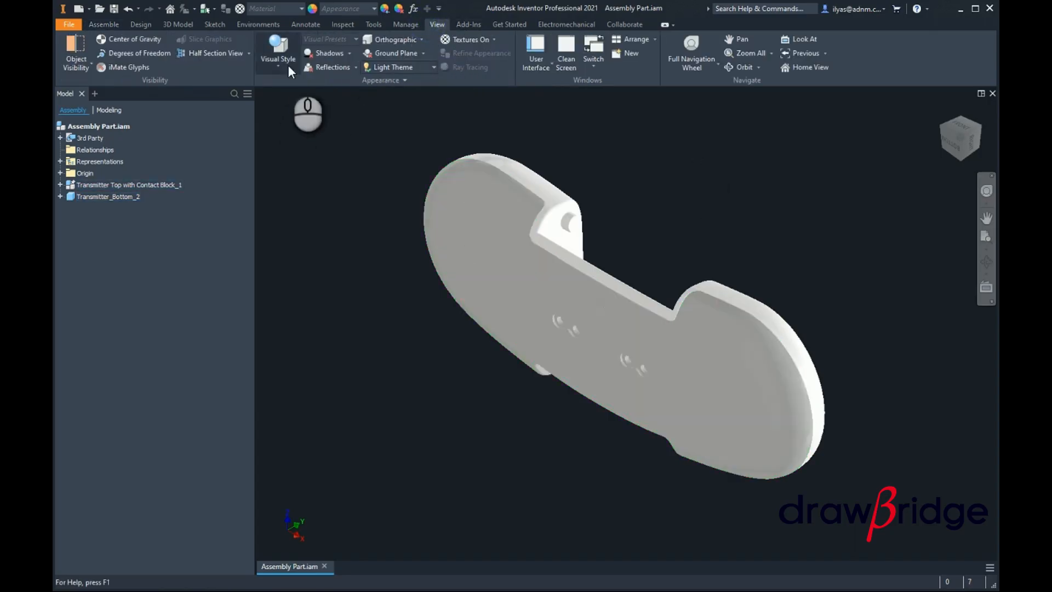
left_click(286, 63)
left_click(320, 155)
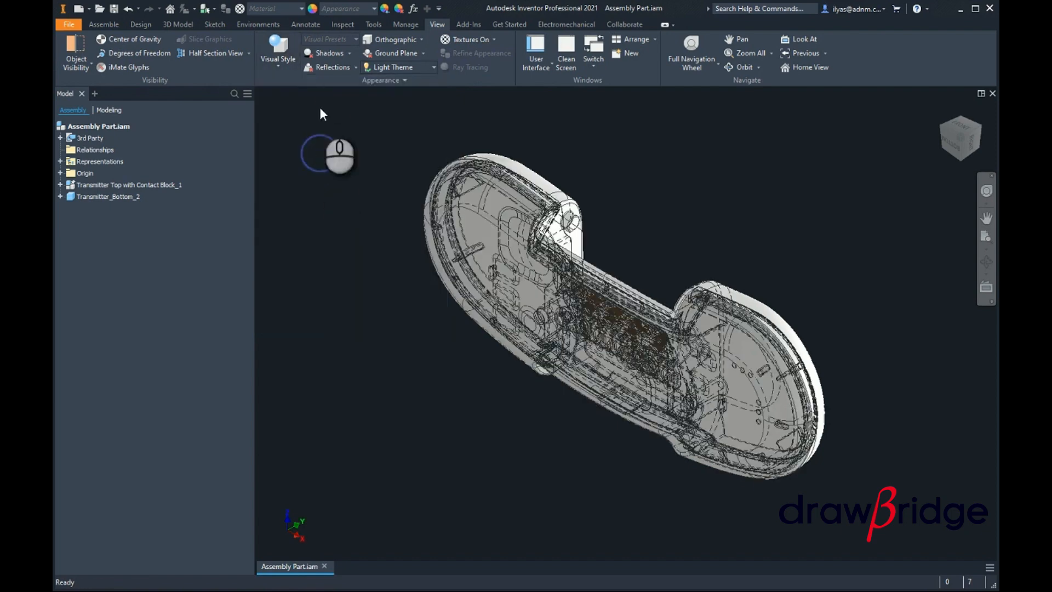
left_click(279, 55)
left_click(319, 137)
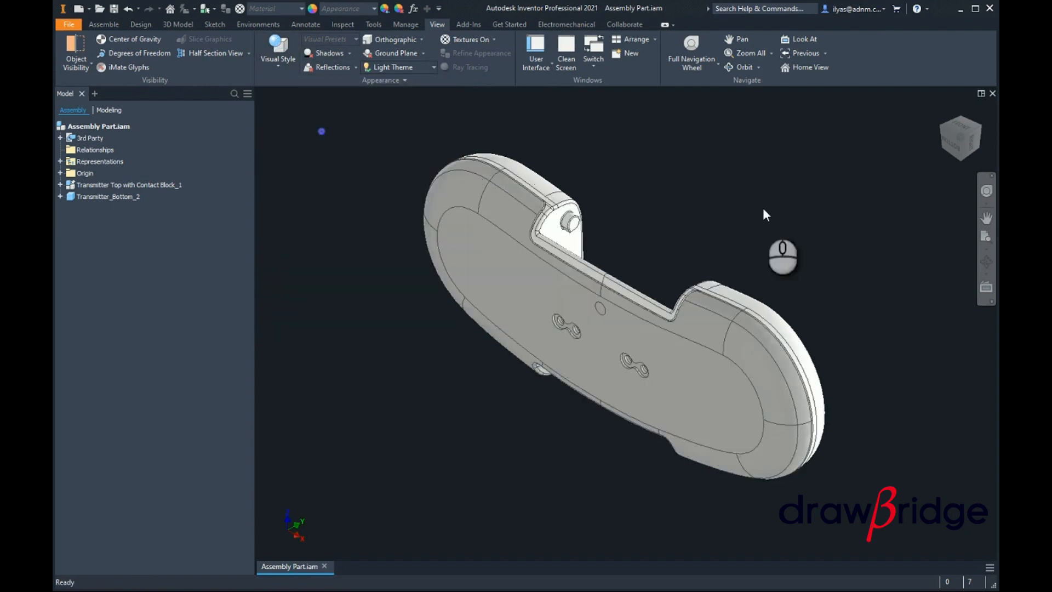
Step: Create an in-place component named Box from the Standard.ipt template on the assembly's XY plane
mouse_move(765, 216)
middle_mouse_down("shift")
mouse_move(763, 244)
mouse_move(657, 235)
mouse_move(704, 166)
mouse_move(813, 146)
mouse_move(826, 155)
middle_mouse_up("shift")
middle_click_drag(751, 213, 742, 209, "shift")
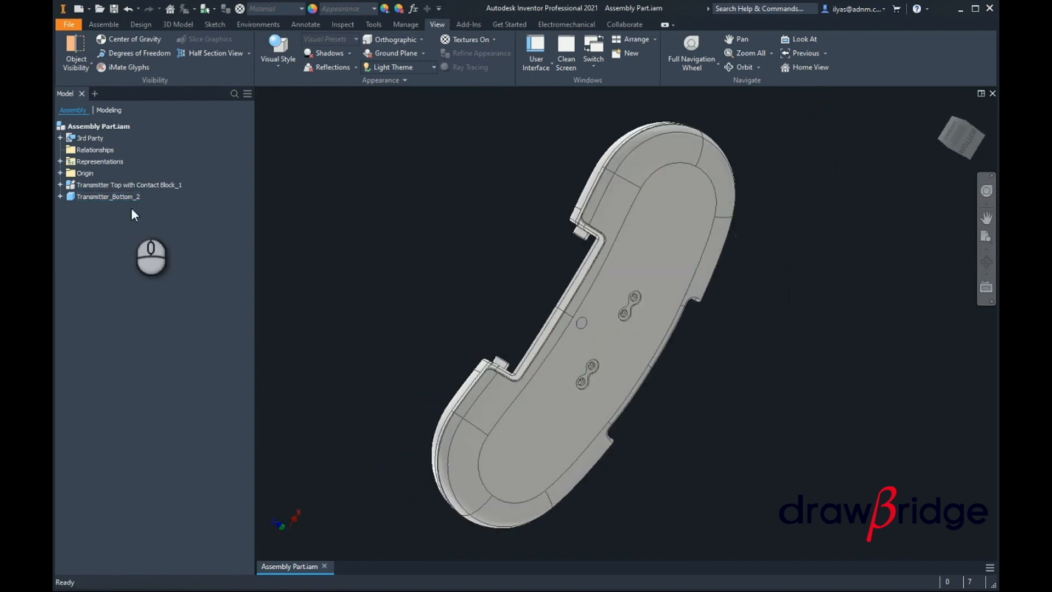
left_click(102, 25)
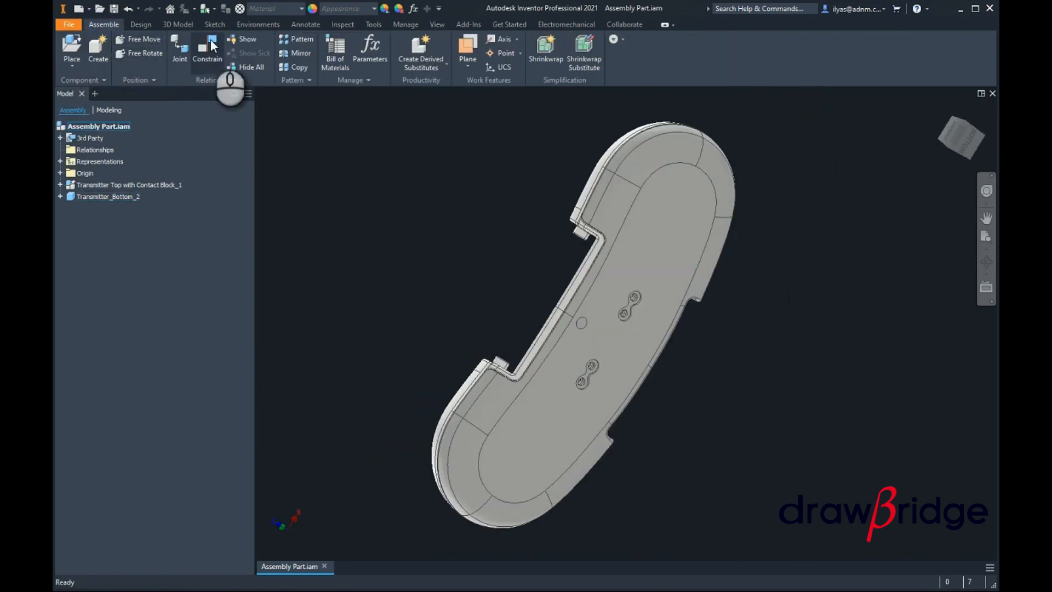
left_click(98, 50)
type("Box")
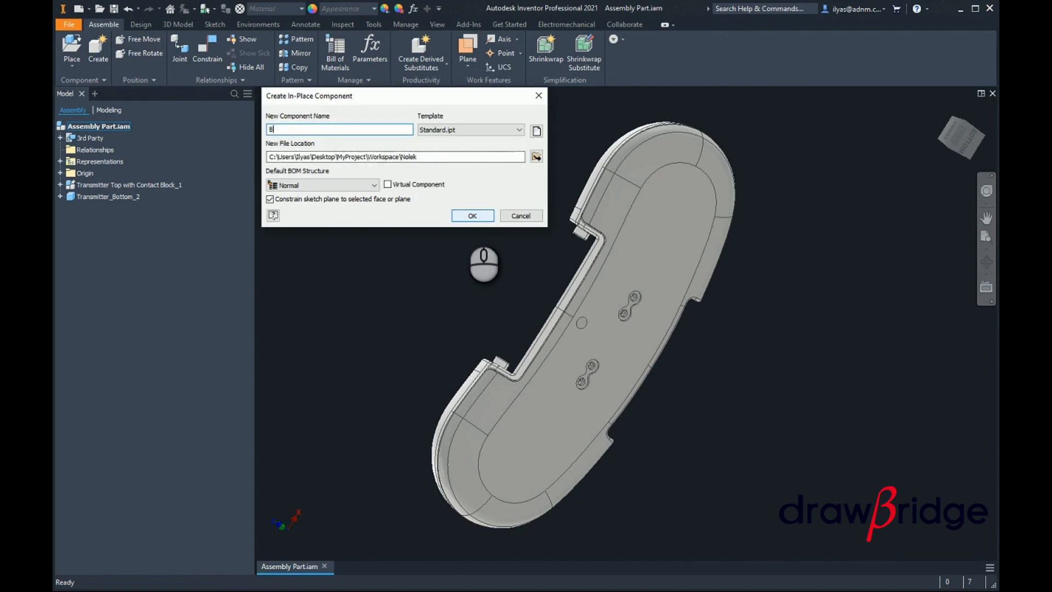
left_click(473, 217)
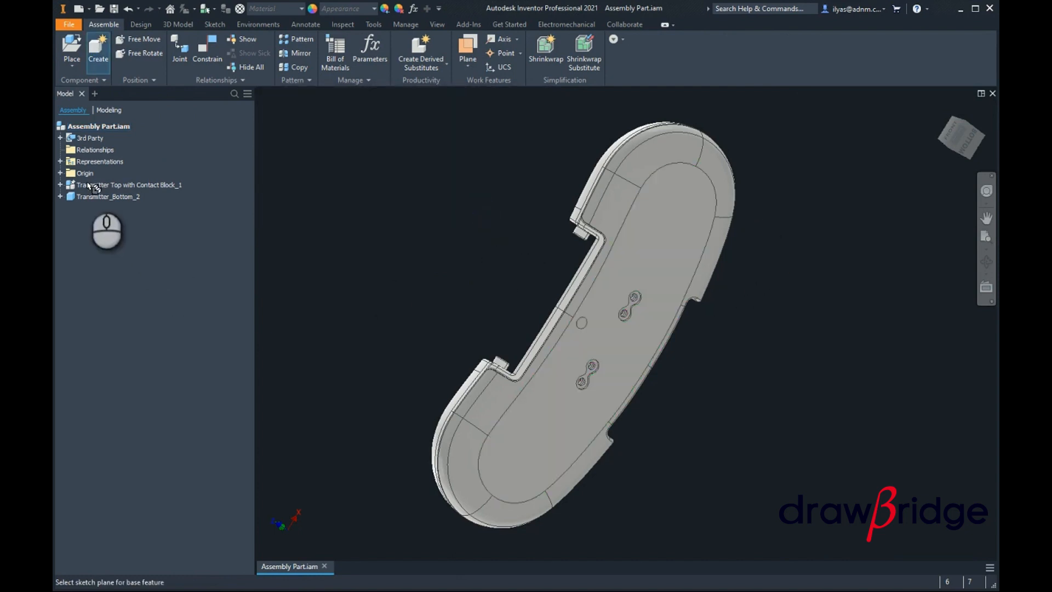
left_click(60, 173)
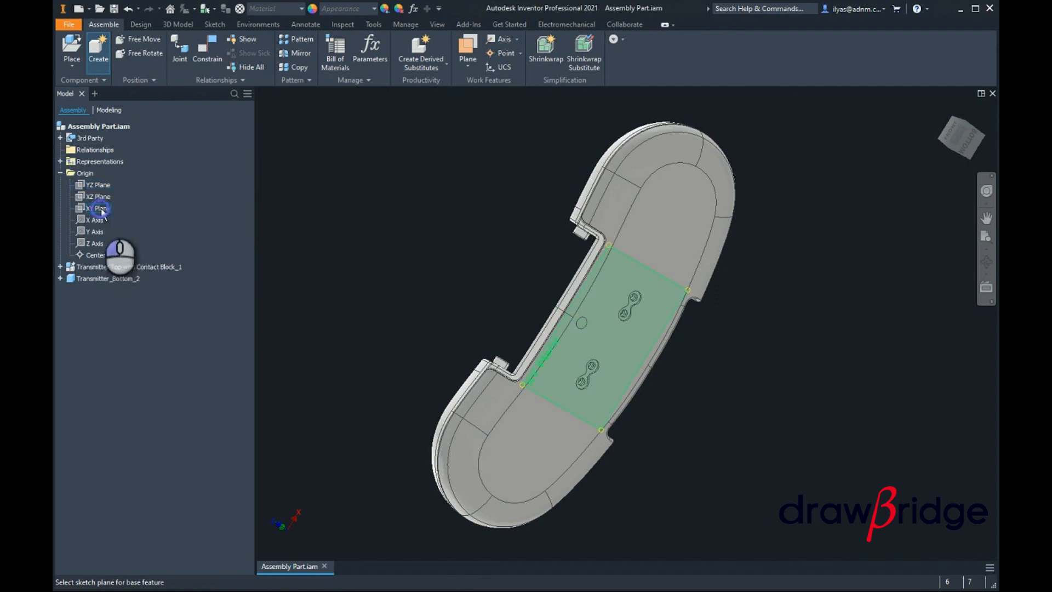
left_click(102, 210)
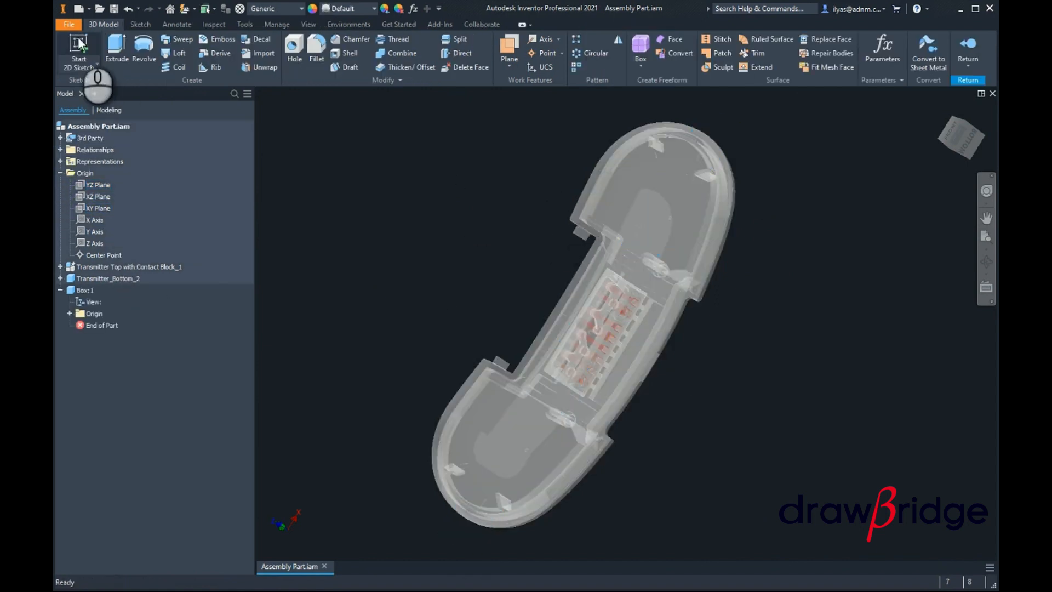
Step: On the Box part's horizontal origin plane, sketch an origin-centred rectangle about 73 by 51 mm enclosing the whole transmitter
left_click(79, 44)
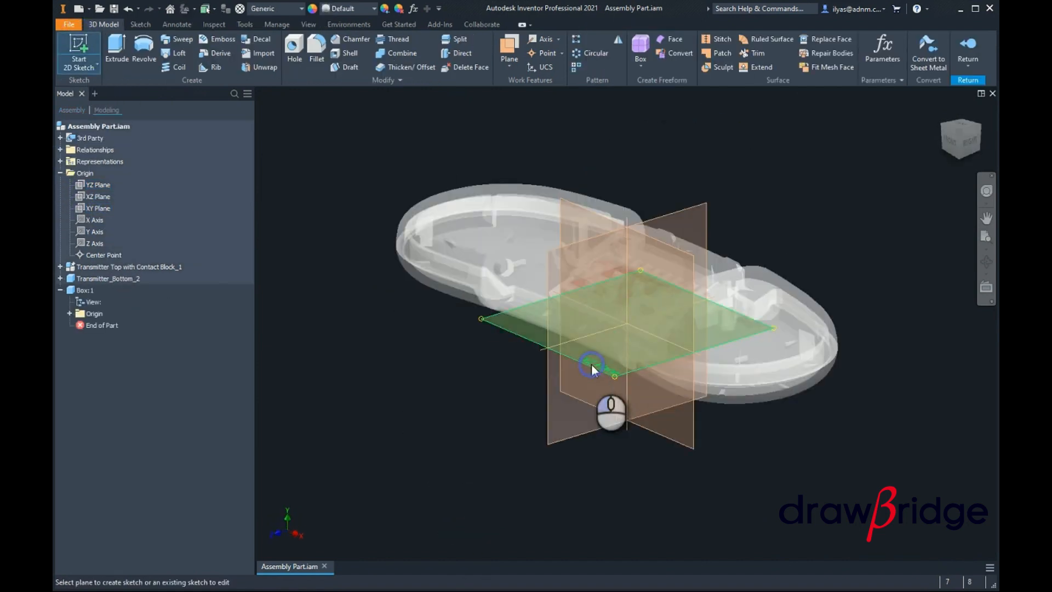
left_click(591, 363)
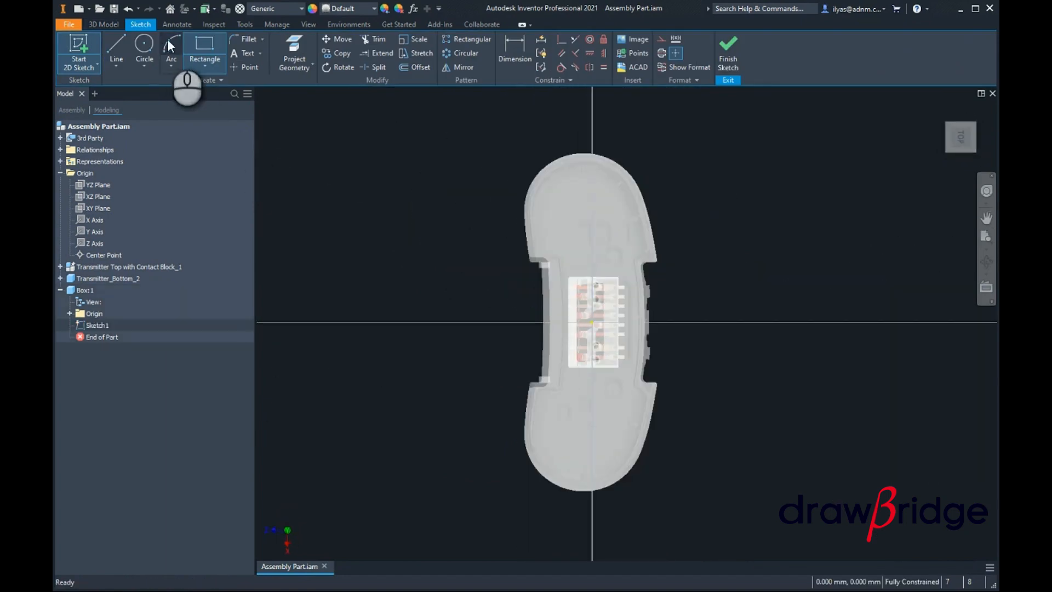
left_click(206, 66)
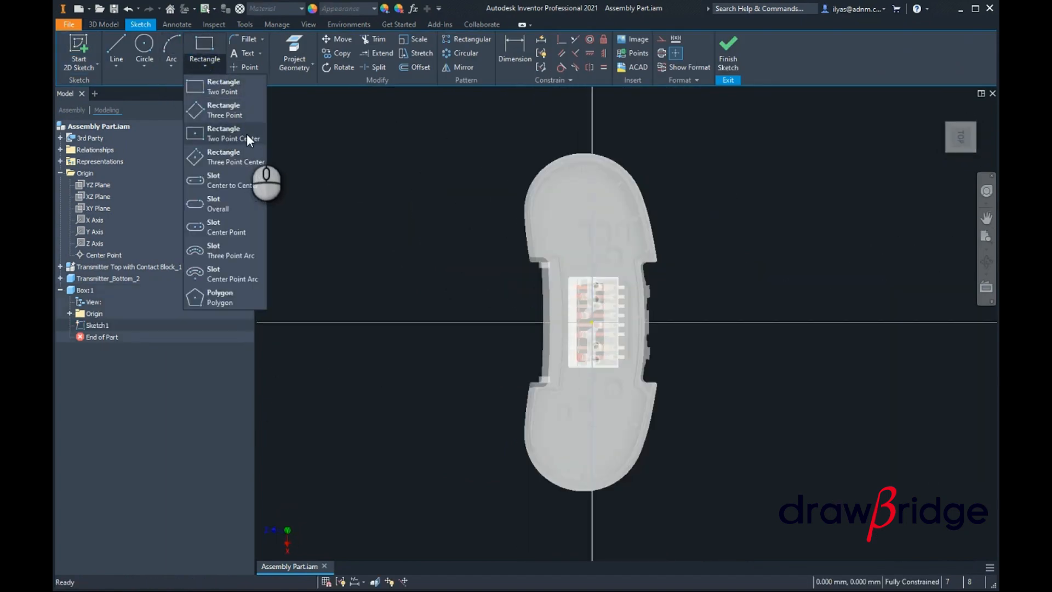
left_click(247, 139)
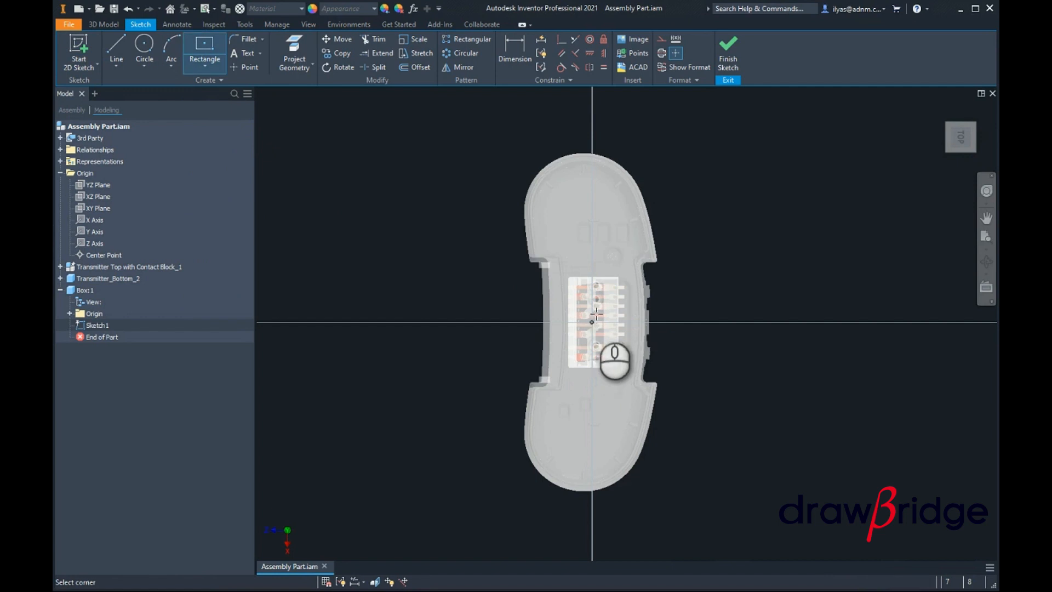
left_click(592, 322)
left_click(746, 99)
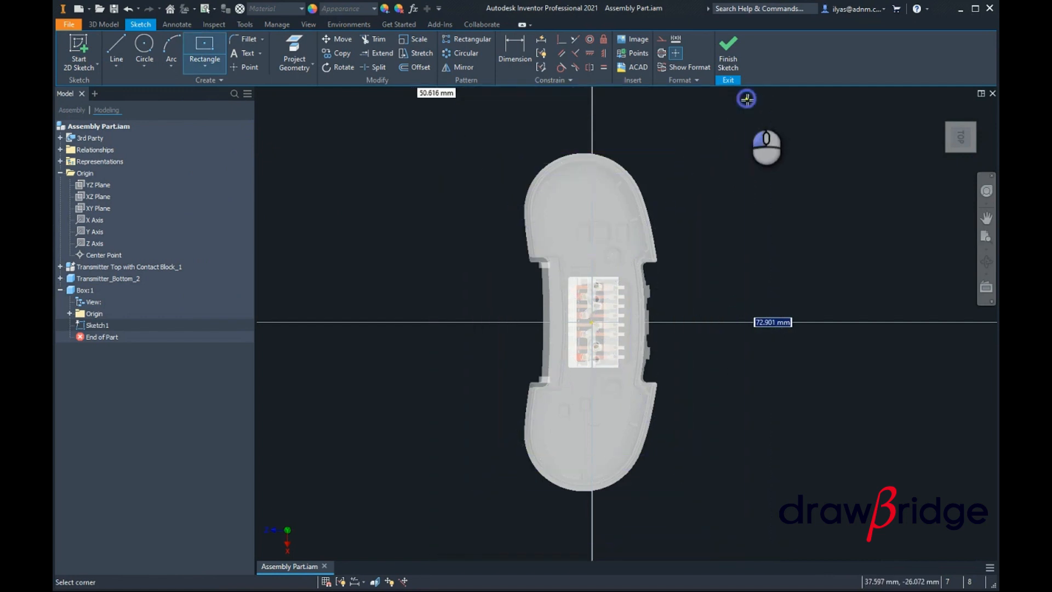
left_click(732, 53)
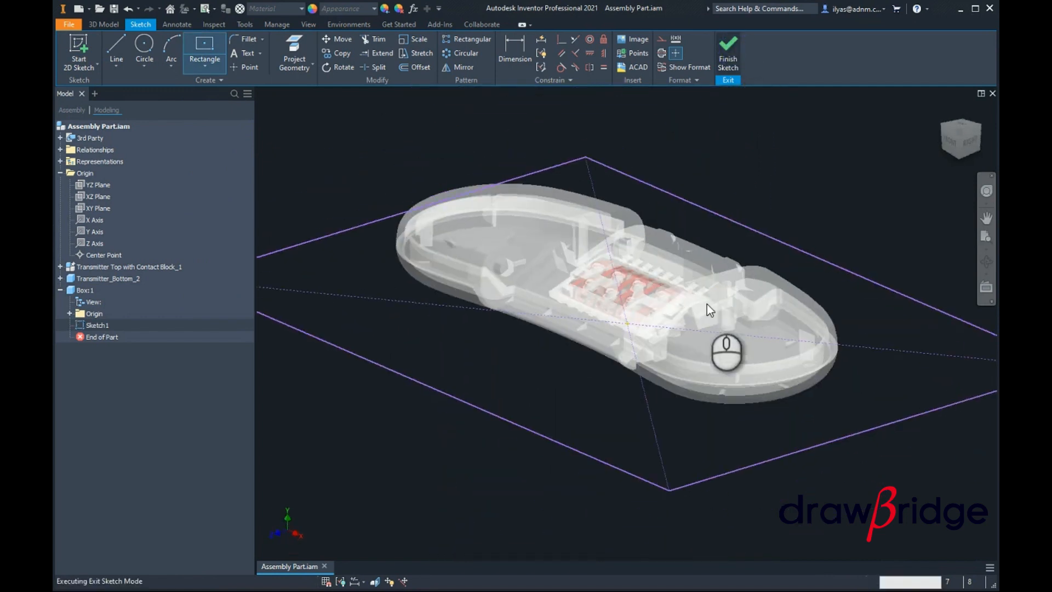
Step: Extrude the rectangle asymmetrically, 4.5 mm upward and 20 mm downward, to form the solid block around the transmitter
key("e")
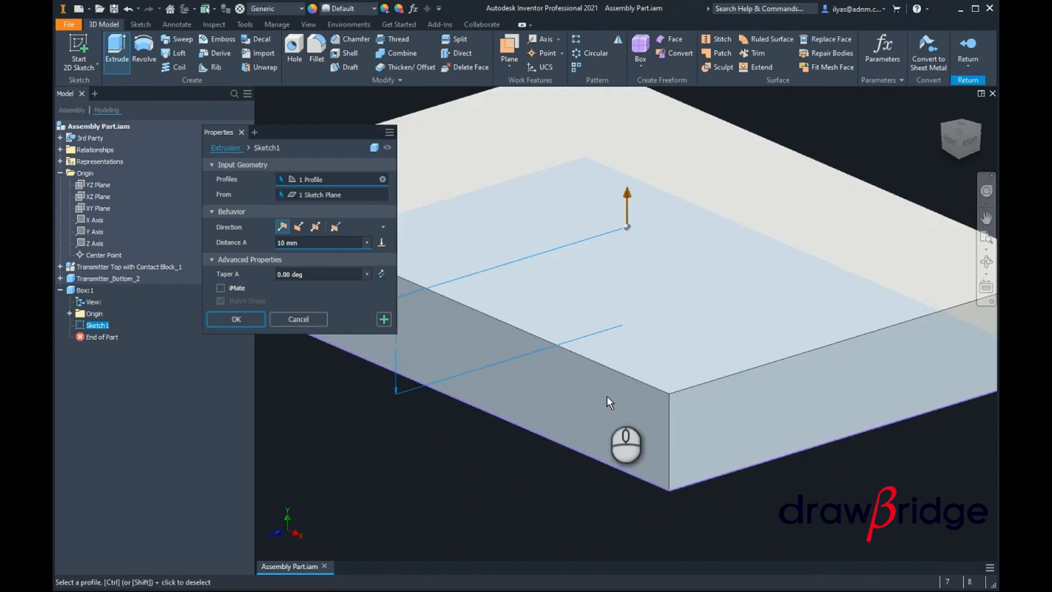
scroll(607, 395, "down", 2)
left_click(334, 227)
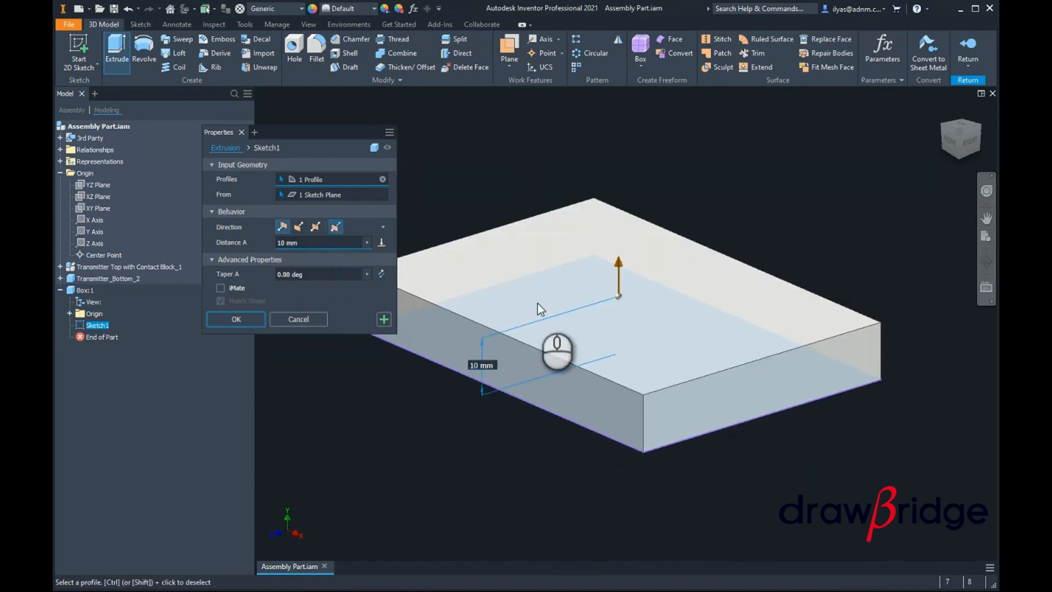
left_click_drag(619, 416, 622, 498)
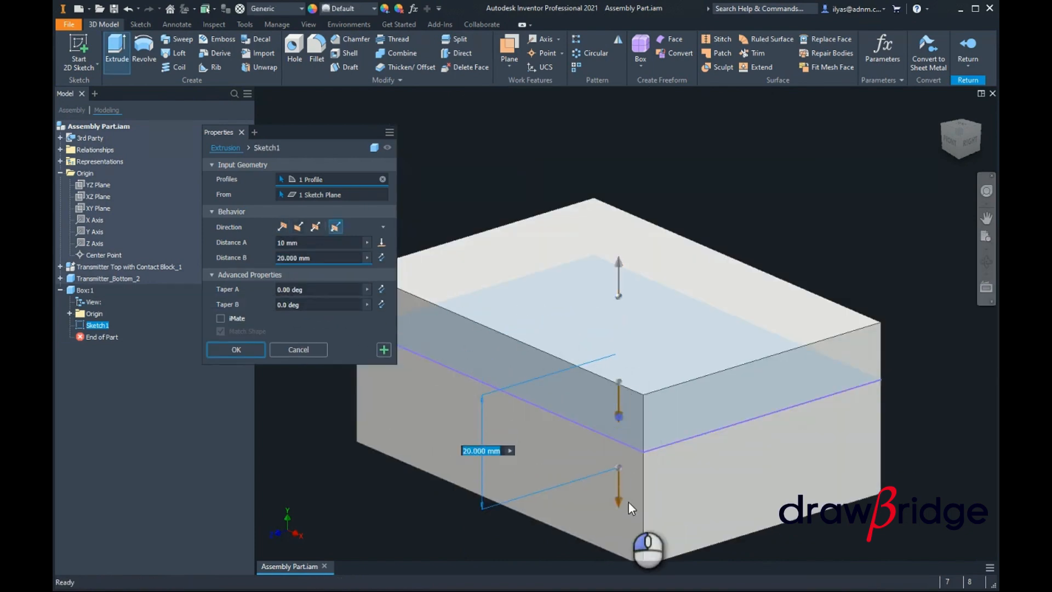
left_click_drag(619, 262, 620, 297)
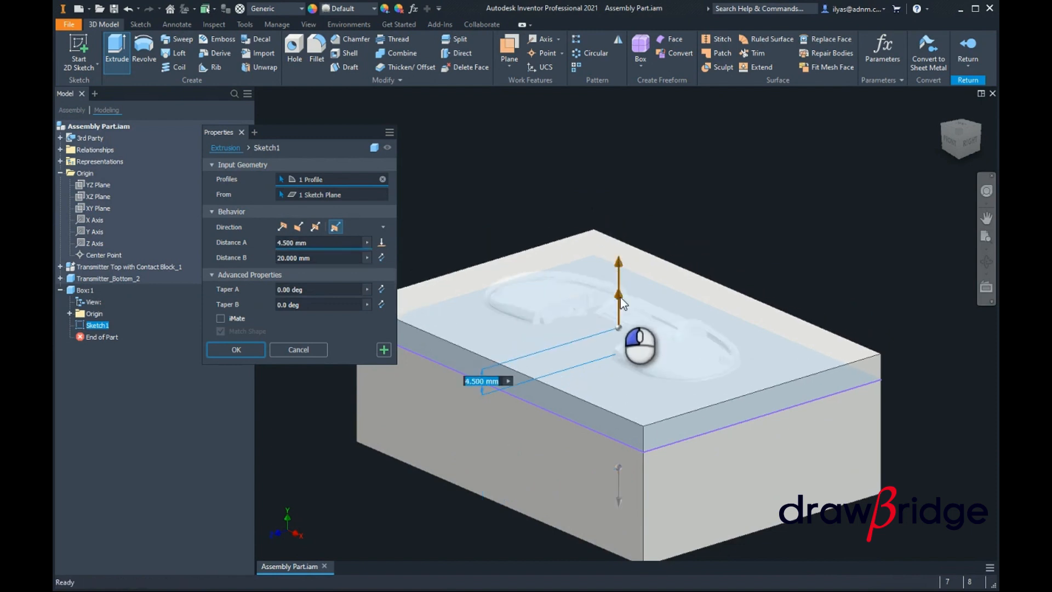
left_click(257, 350)
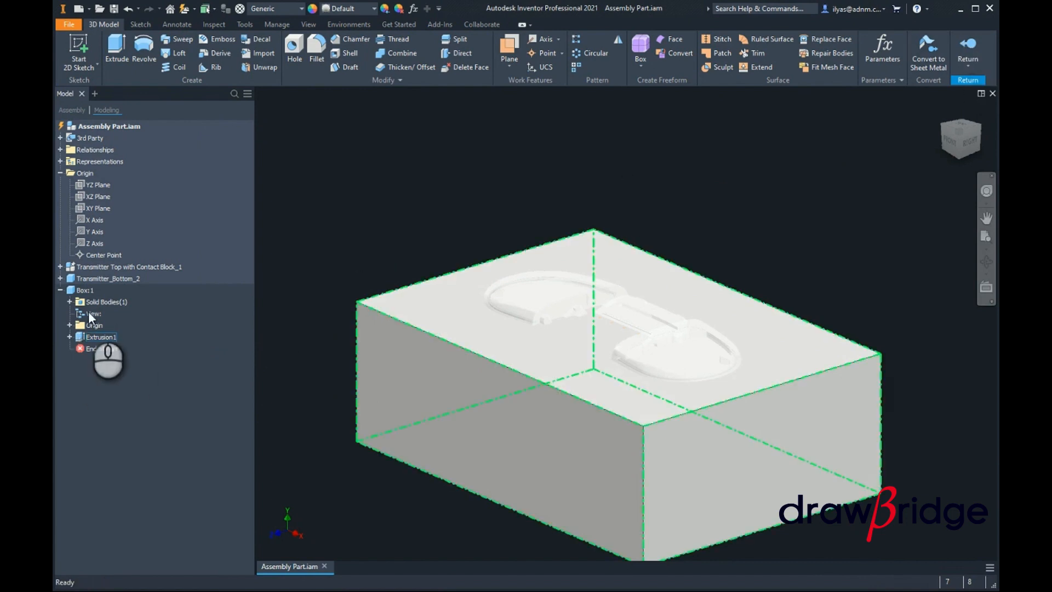
Step: Hide the Box component and Transmitter Top with Contact Block_1, removing the latter's design view associativity
right_click(83, 291)
key("v")
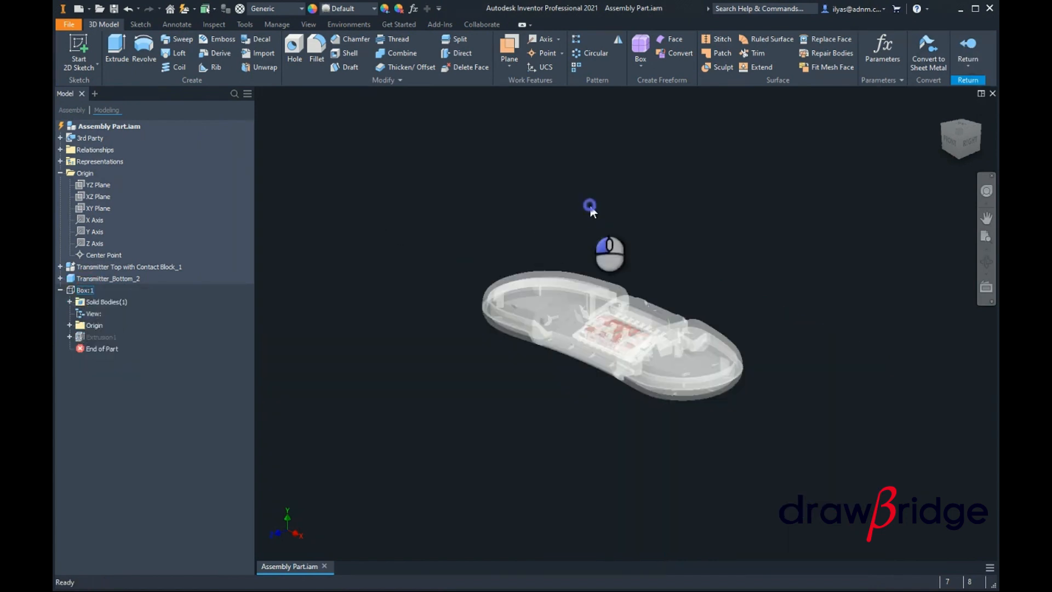
middle_click_drag(612, 318, 619, 258, "shift")
scroll(607, 258, "up", 5)
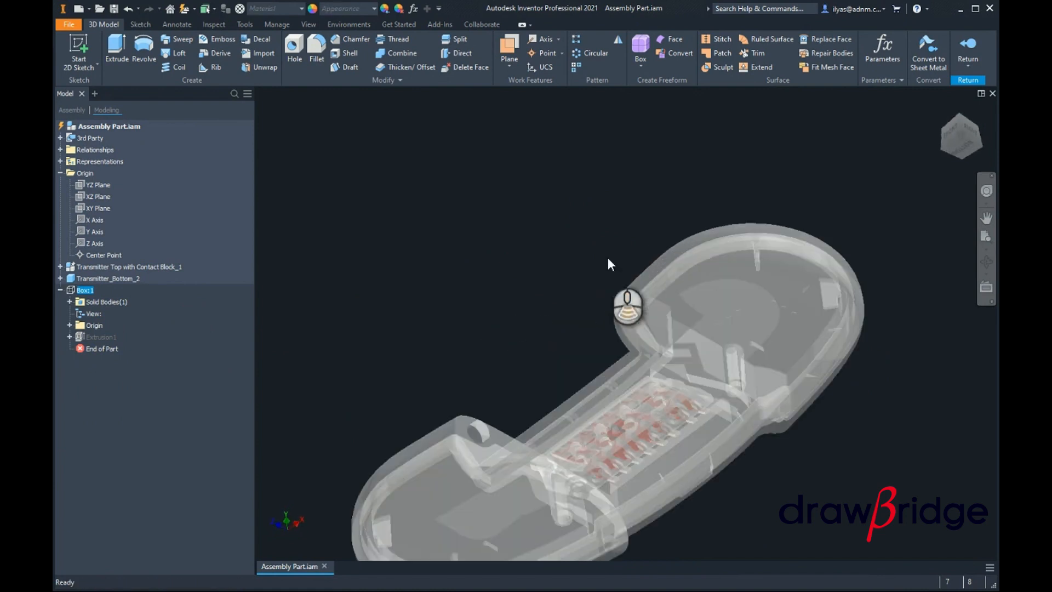
scroll(454, 287, "down", 3)
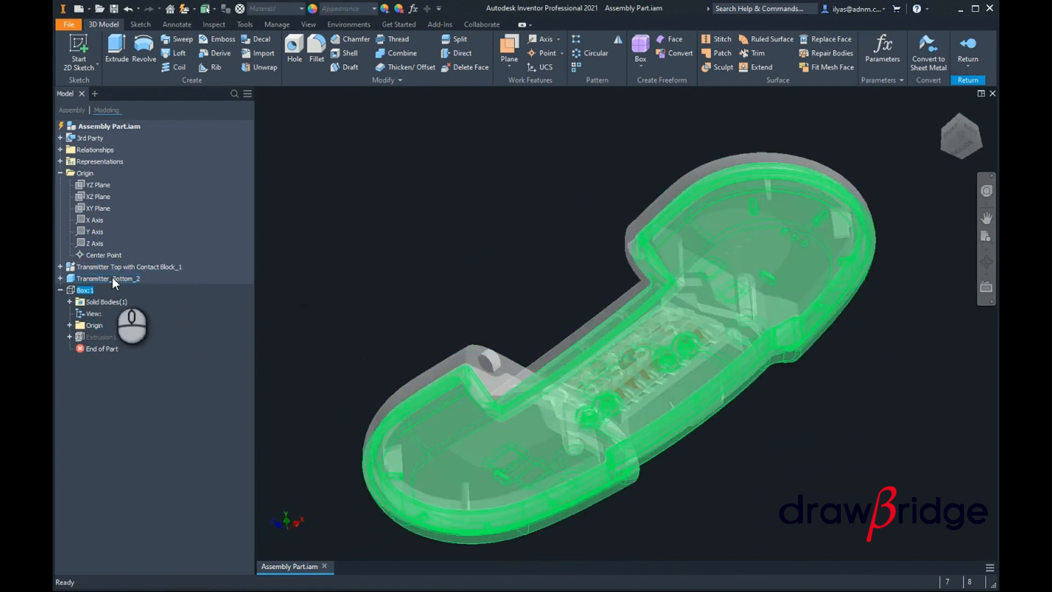
right_click(116, 265)
left_click(117, 269)
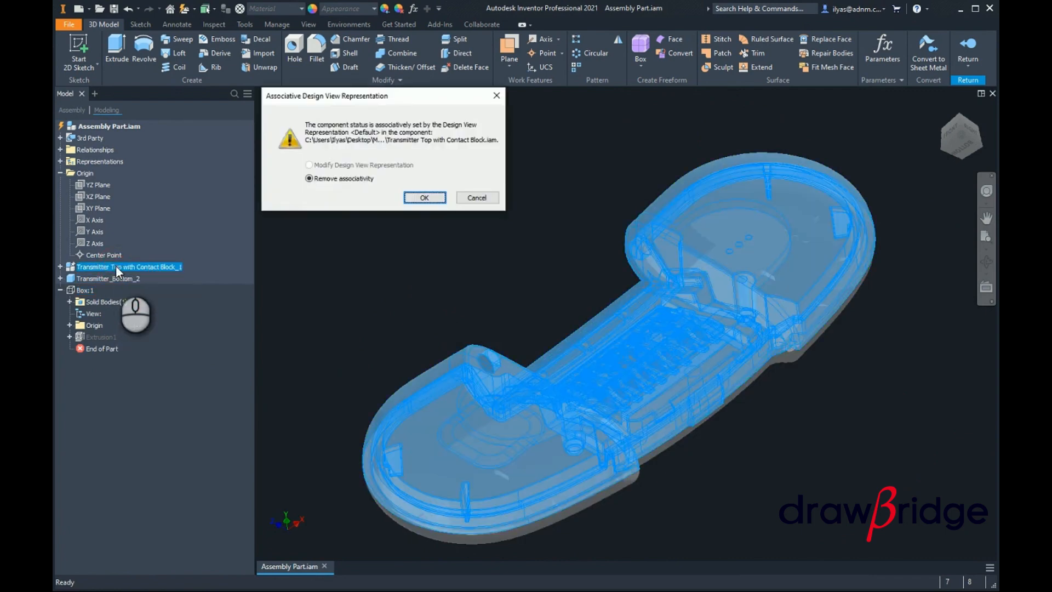
left_click(424, 196)
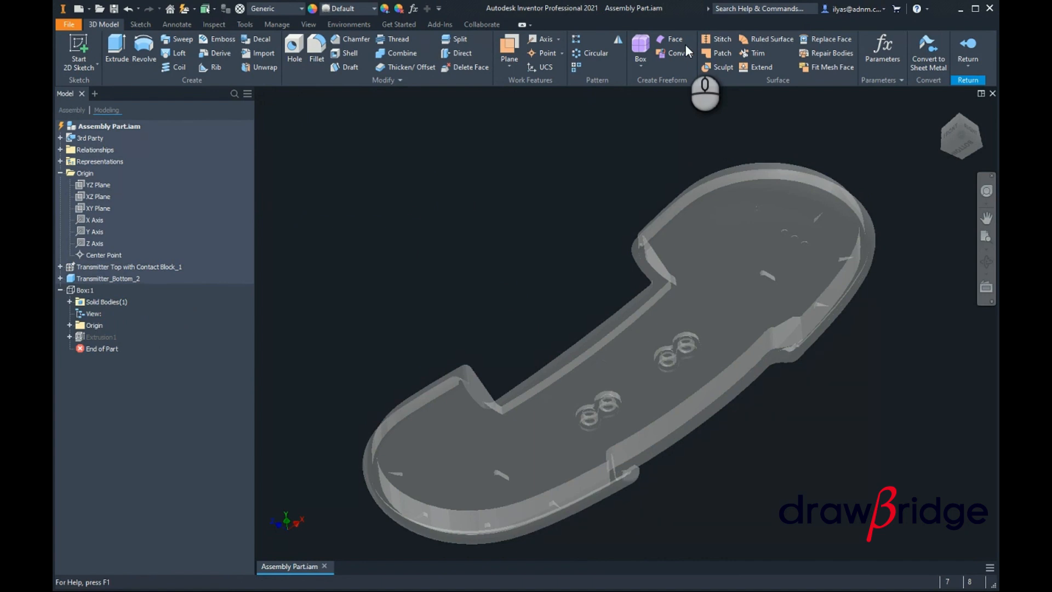
Step: Start Copy Object and select the large flat outer face of Transmitter_Bottom_2 plus the faces wrapping its near rounded end
left_click(385, 83)
left_click(313, 126)
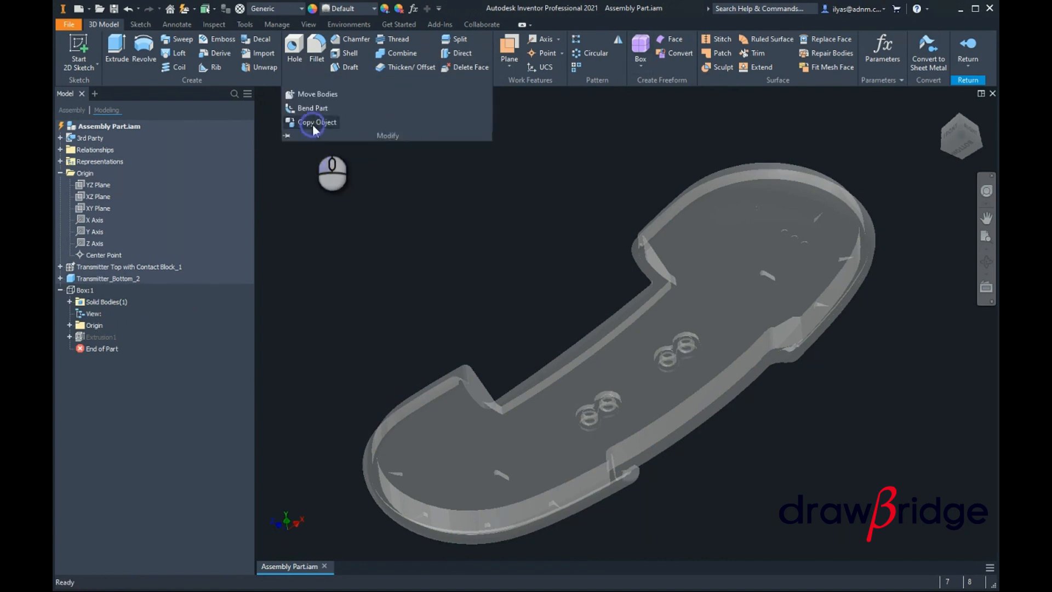
left_click(489, 473)
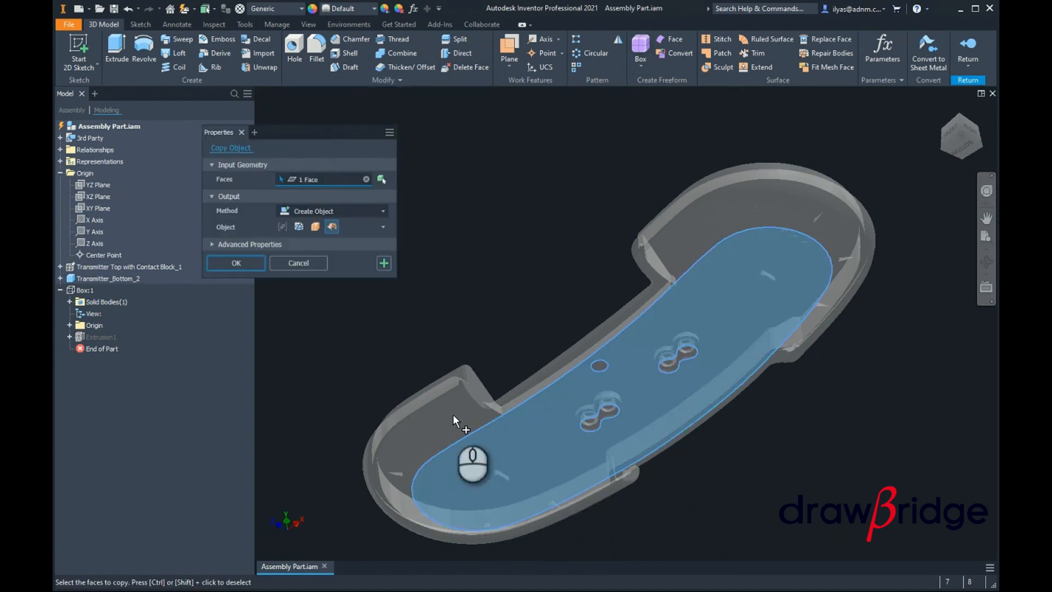
left_click(448, 417)
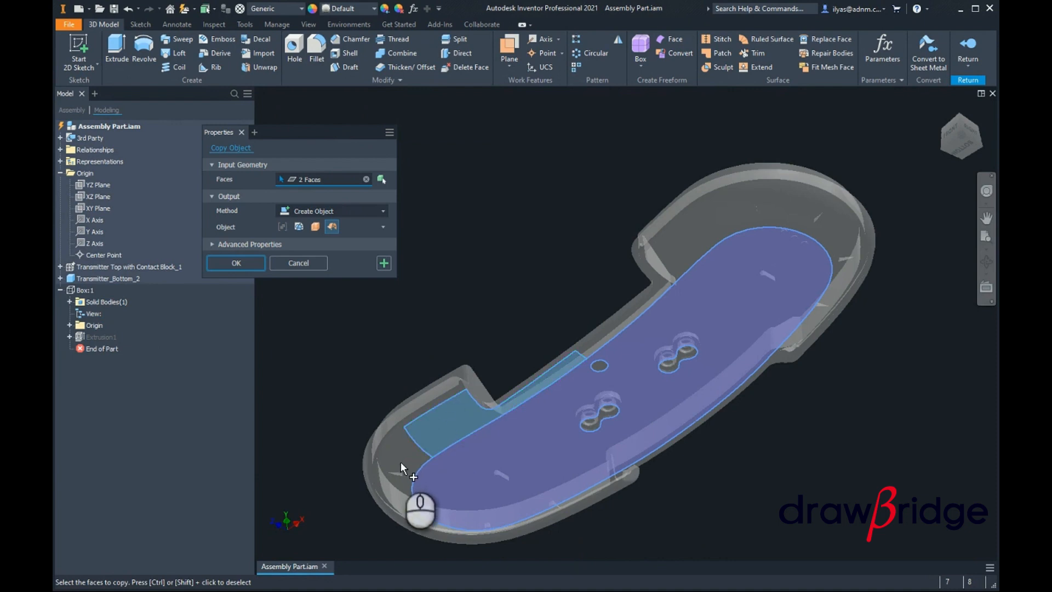
left_click(420, 500)
left_click(443, 531)
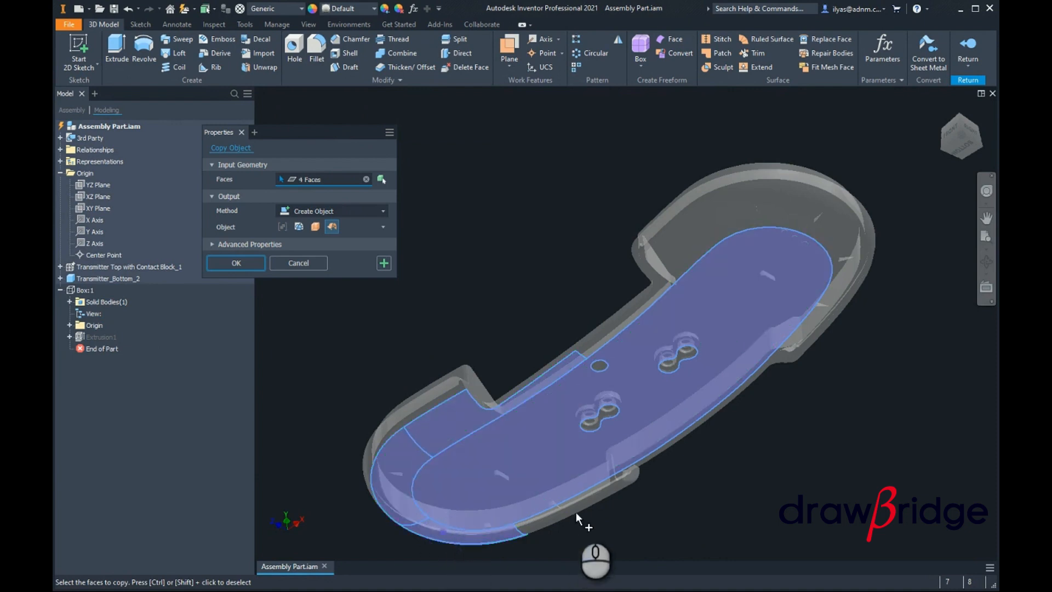
left_click(575, 508)
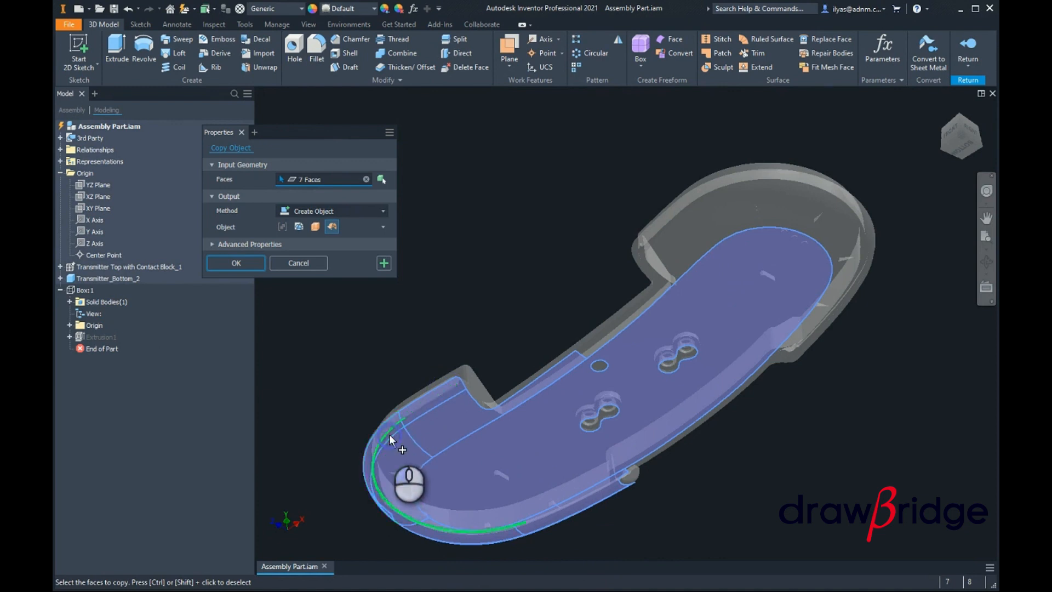
left_click(390, 435)
Step: Add the faces wrapping the shell's far rounded end and the narrow faces along its long outer side to the copy selection
left_click(689, 251)
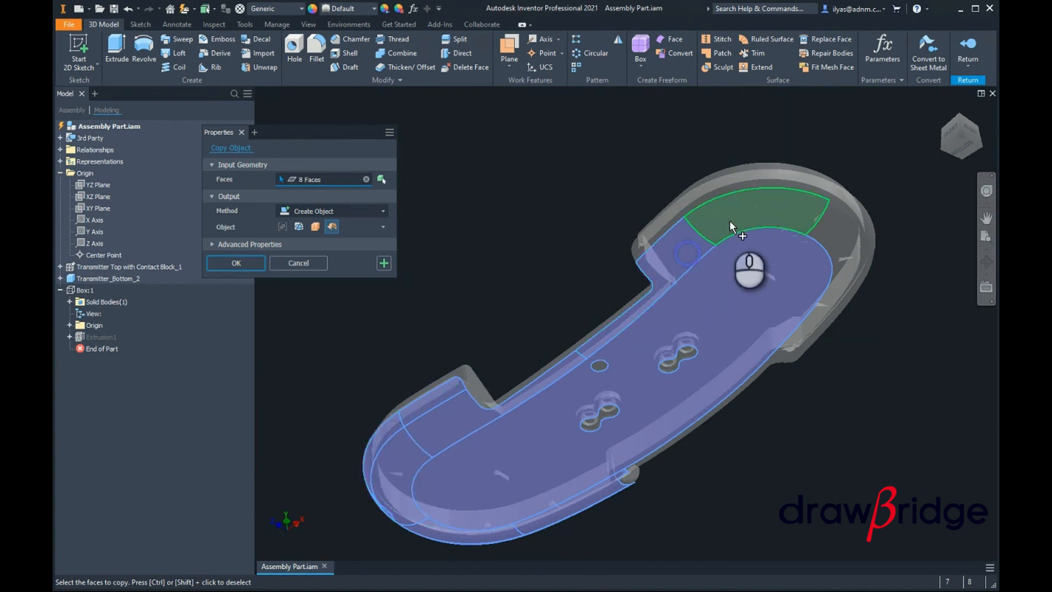
left_click(730, 219)
left_click(828, 228)
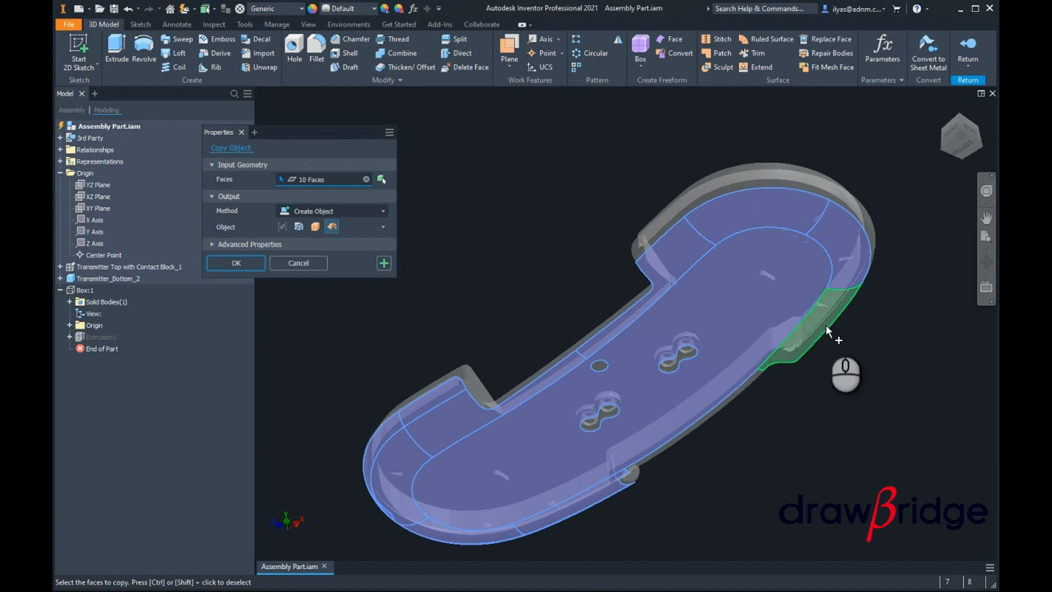
left_click(827, 325)
scroll(737, 406, "up", 3)
left_click(722, 395)
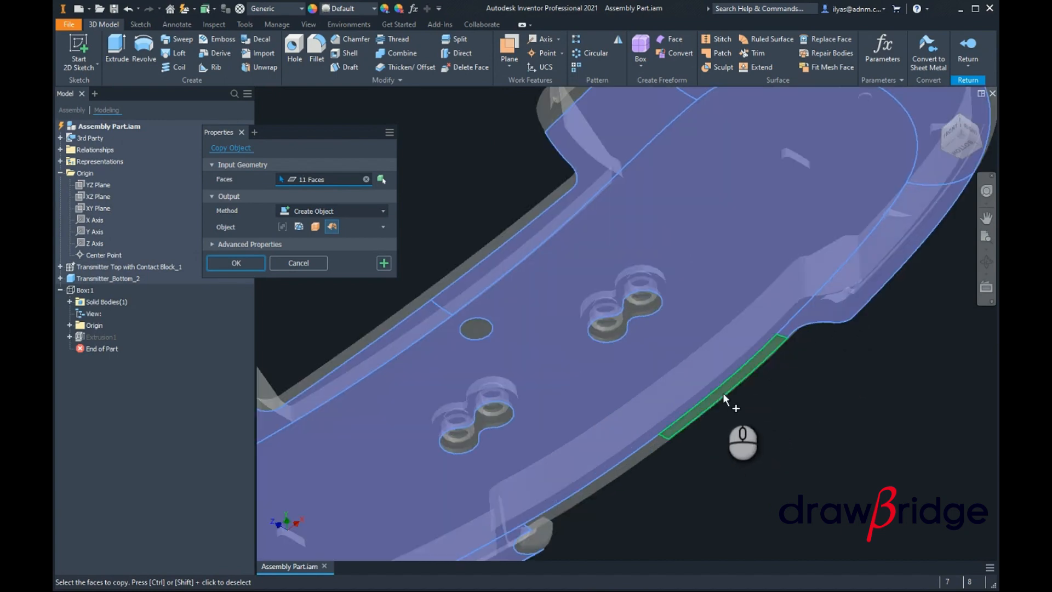
scroll(639, 462, "up", 3)
left_click(642, 454)
scroll(662, 428, "down", 5)
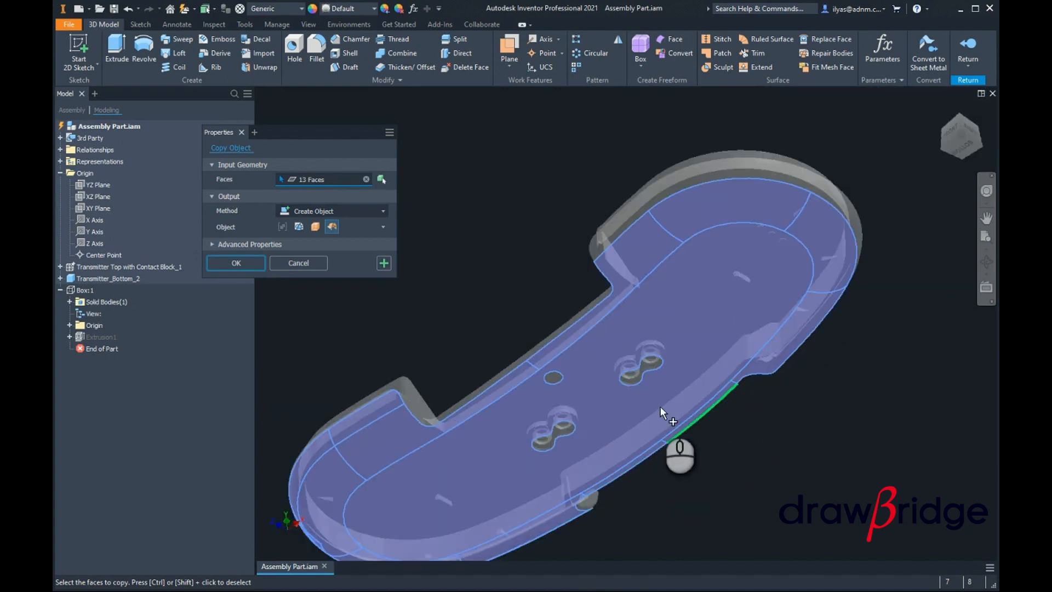
Step: Add the upper side-wall faces around the shell's large rounded end, beside the notch, to the copy selection
mouse_move(636, 318)
middle_mouse_down("shift")
mouse_move(629, 331)
mouse_move(629, 322)
middle_mouse_up("shift")
scroll(583, 337, "up", 5)
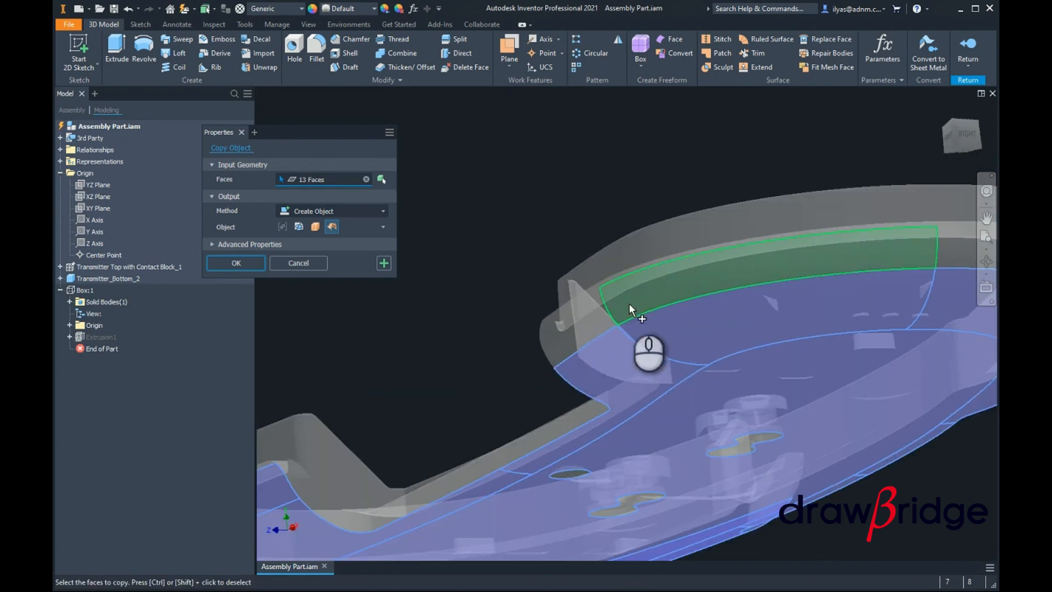
left_click(594, 327)
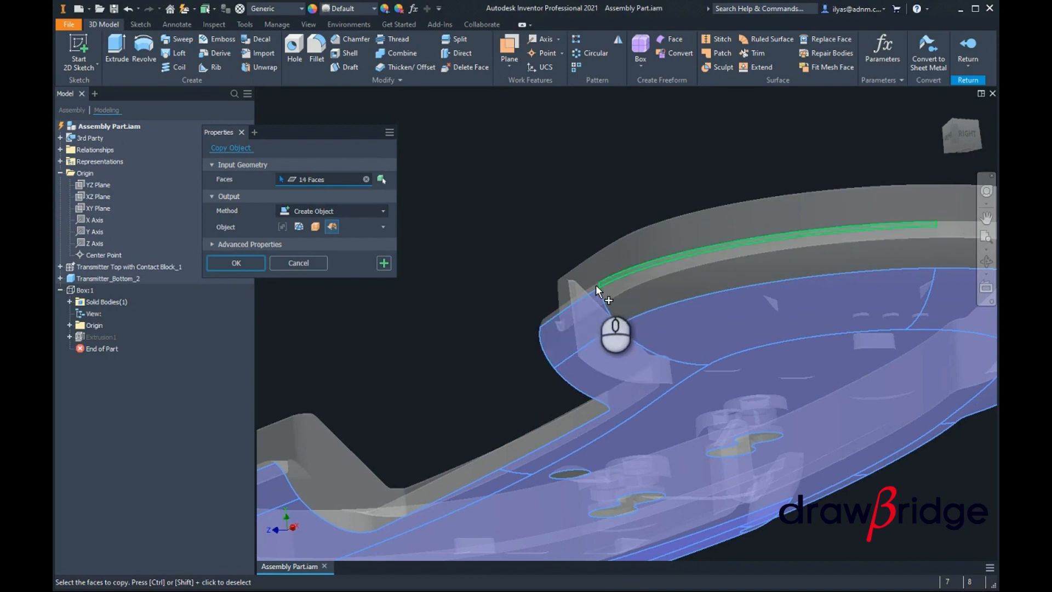
left_click(638, 289)
left_click(951, 249)
scroll(685, 354, "down", 5)
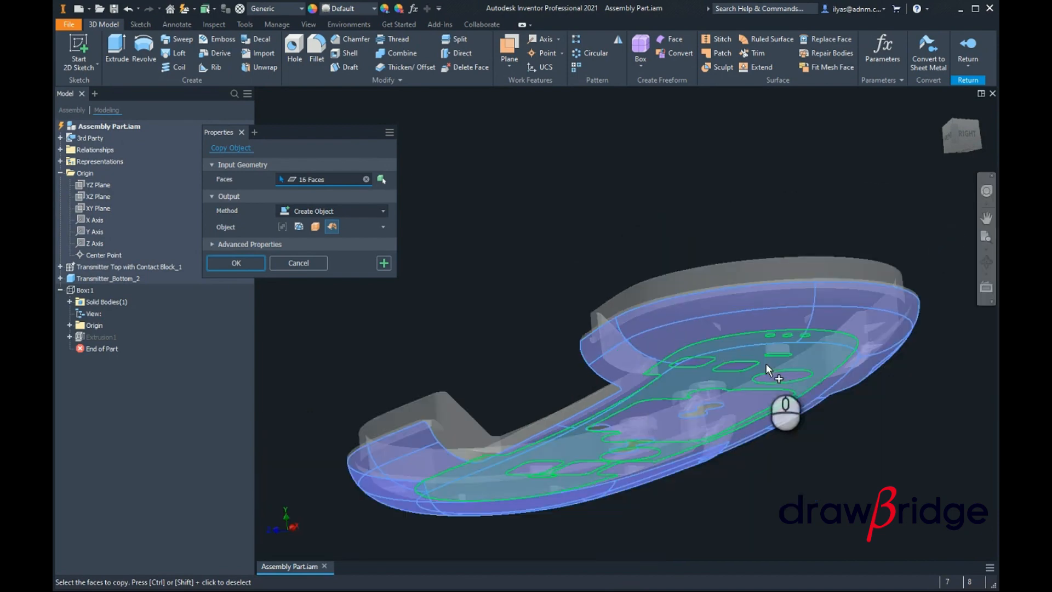
Step: Add the remaining outer side-wall faces at both ends of the shell and complete the surface copy into the Box part
middle_click_drag(695, 364, 547, 371, "shift")
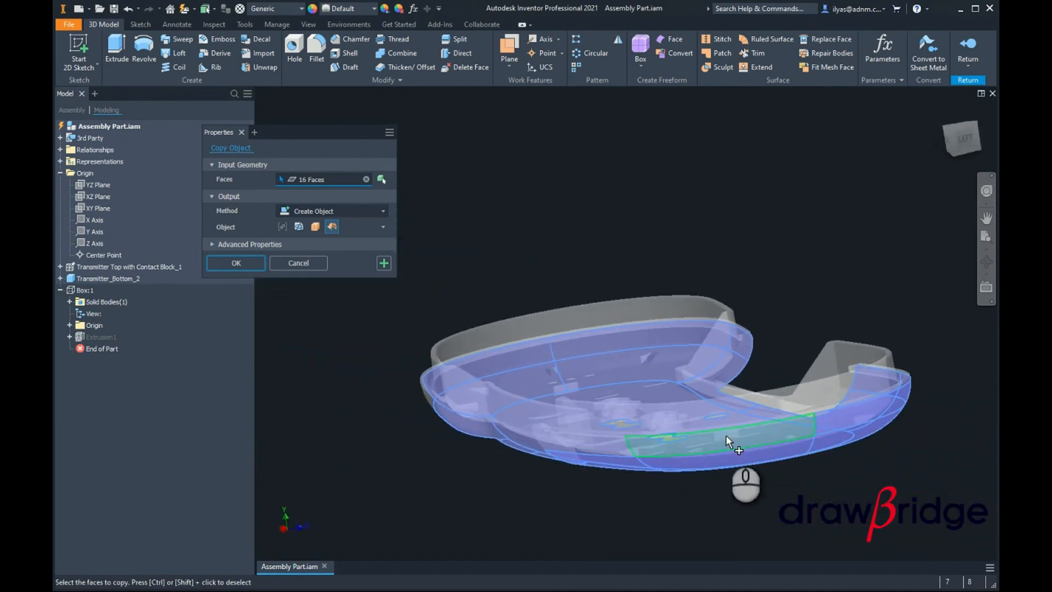
left_click(689, 442)
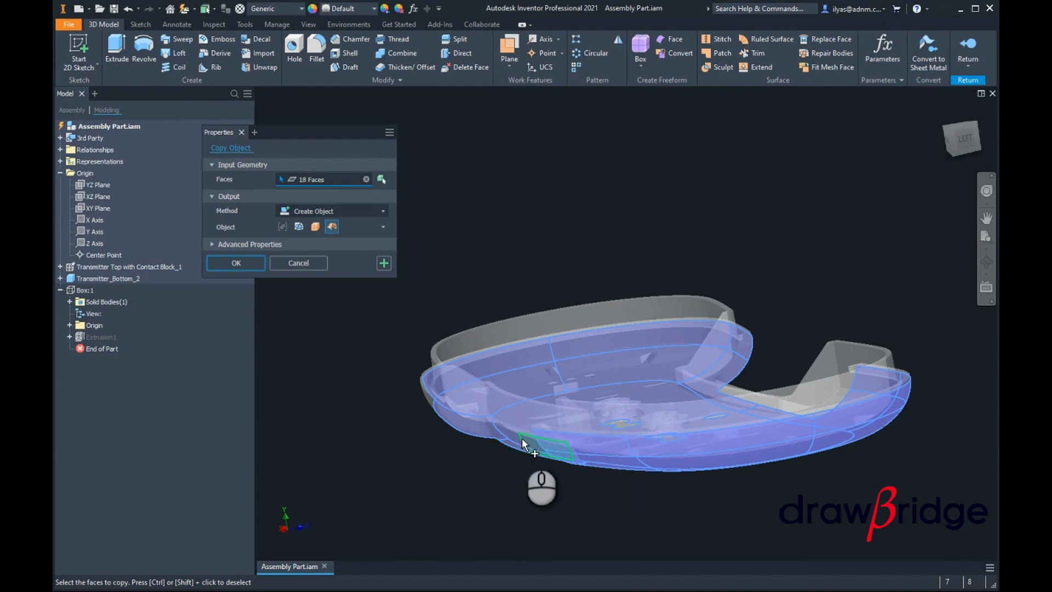
middle_click_drag(560, 418, 577, 389, "shift")
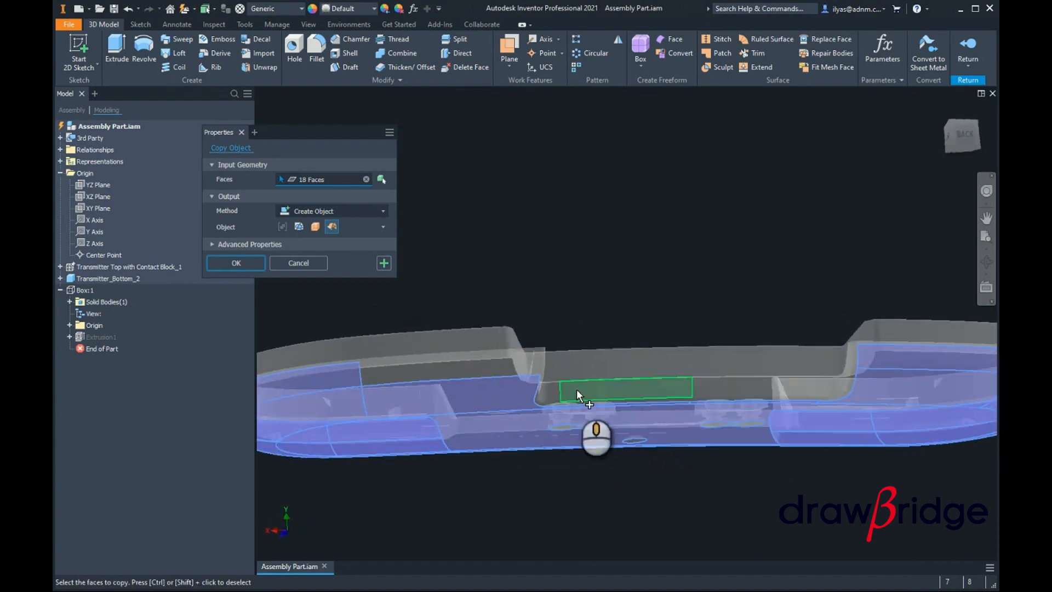
left_click(464, 373)
scroll(369, 343, "down", 5)
middle_click_drag(388, 347, 521, 409, "shift")
scroll(502, 387, "up", 3)
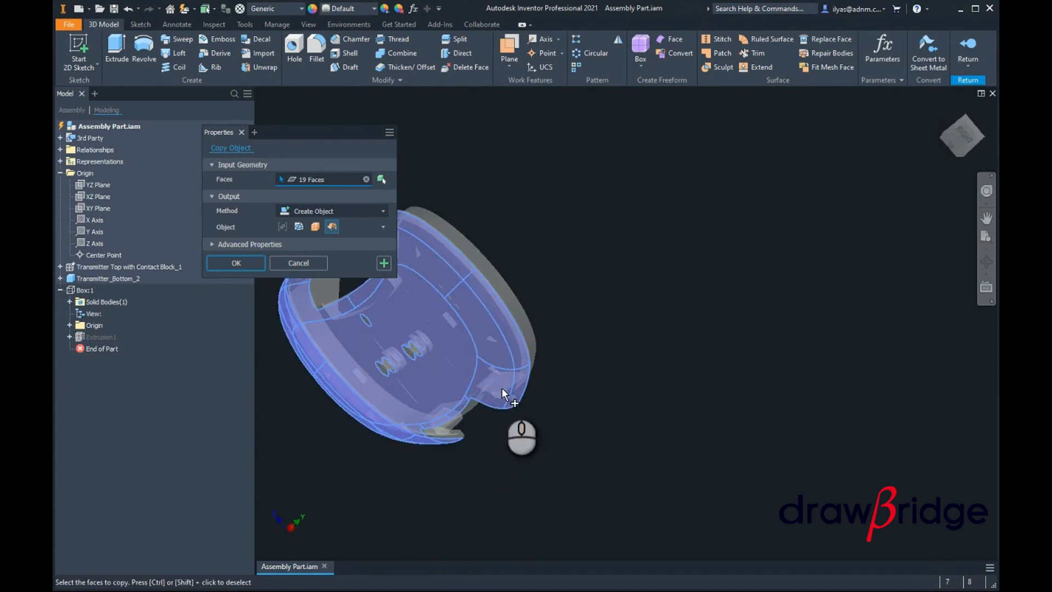
scroll(456, 464, "up", 3)
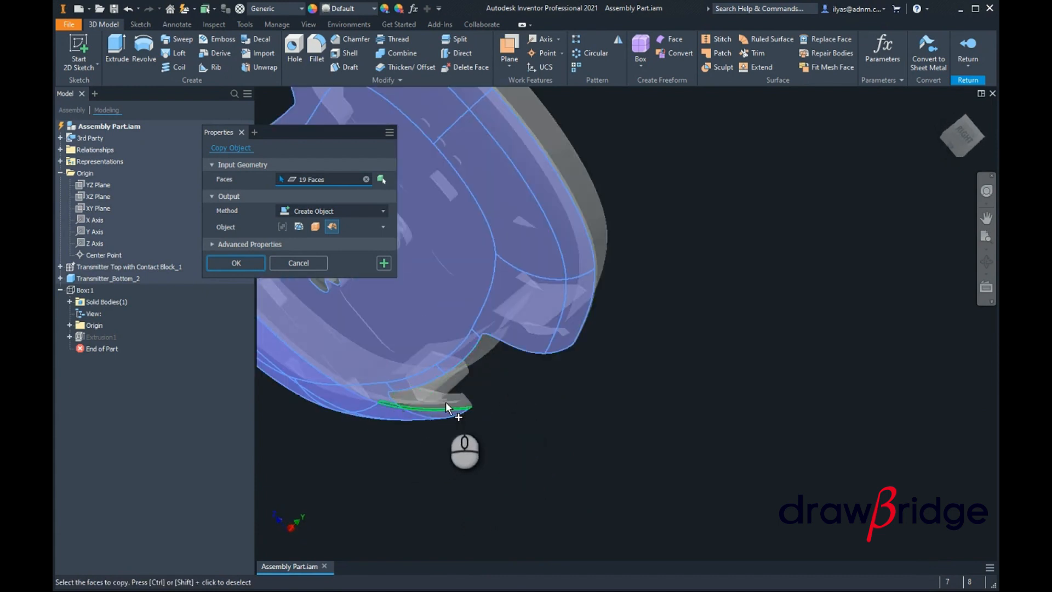
scroll(463, 396, "down", 5)
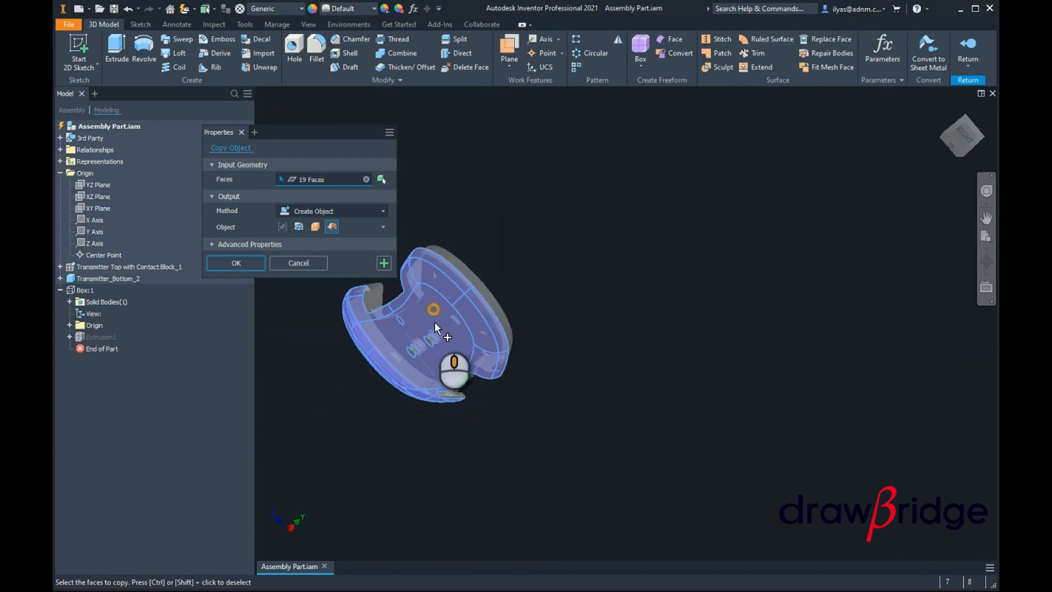
middle_click_drag(454, 385, 705, 193, "shift")
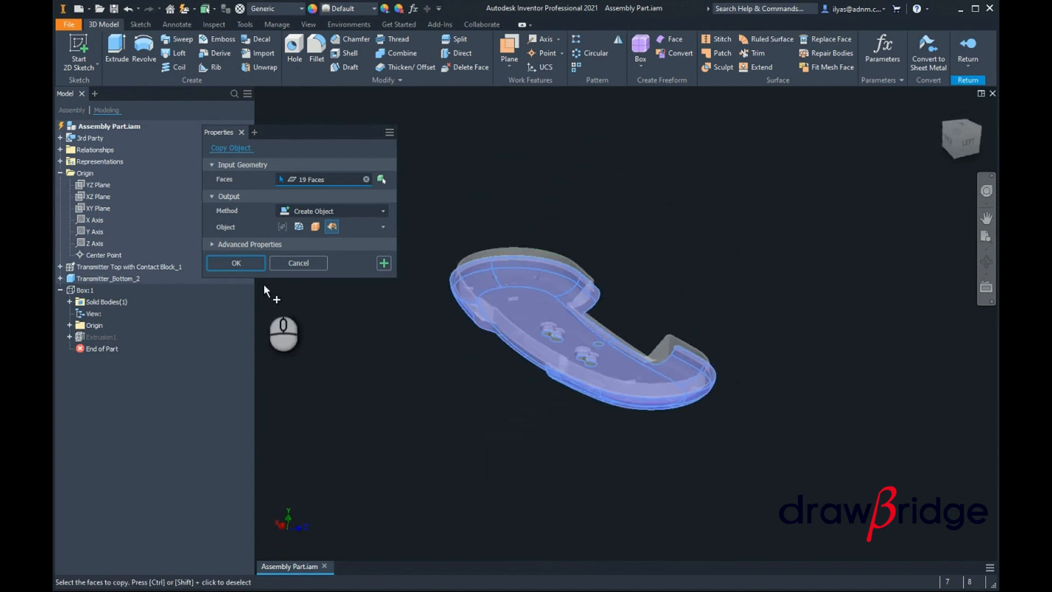
left_click(236, 265)
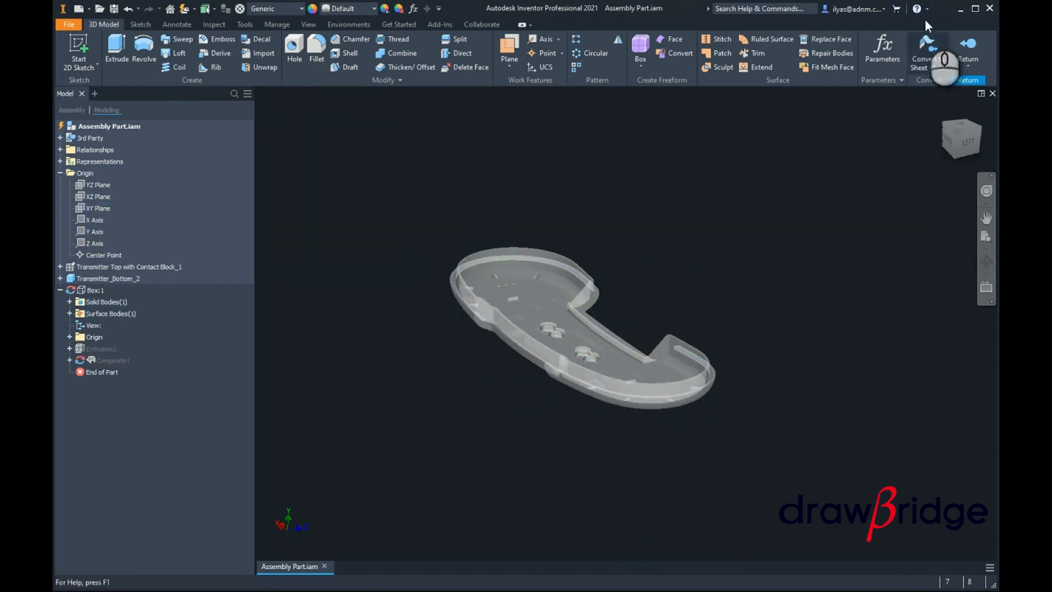
Step: Return to the assembly and make the Box and Transmitter Top with Contact Block_1 components visible again
left_click(965, 45)
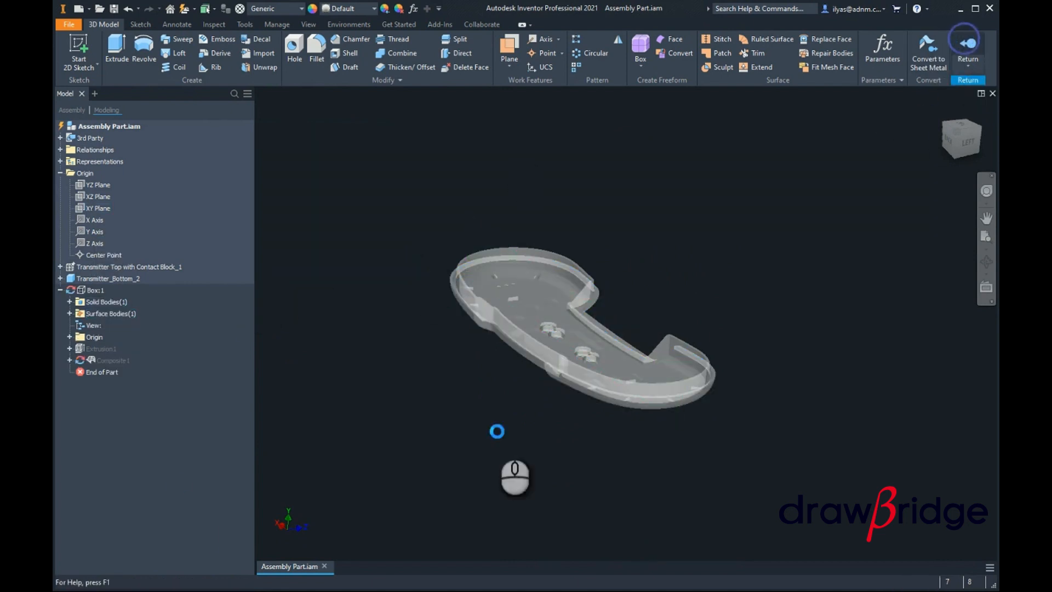
right_click(95, 290)
key("v")
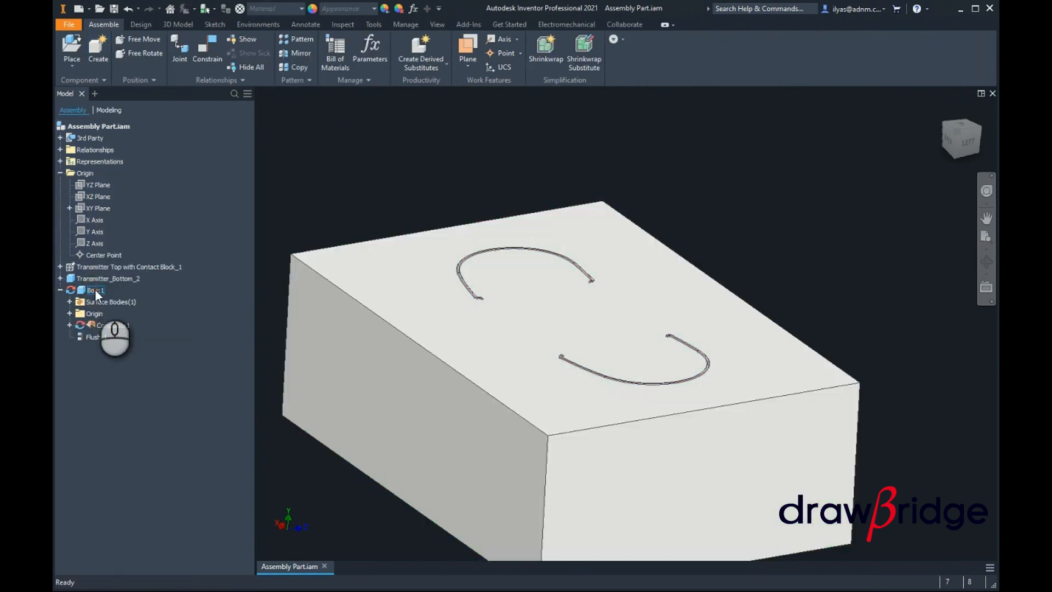
left_click(94, 266)
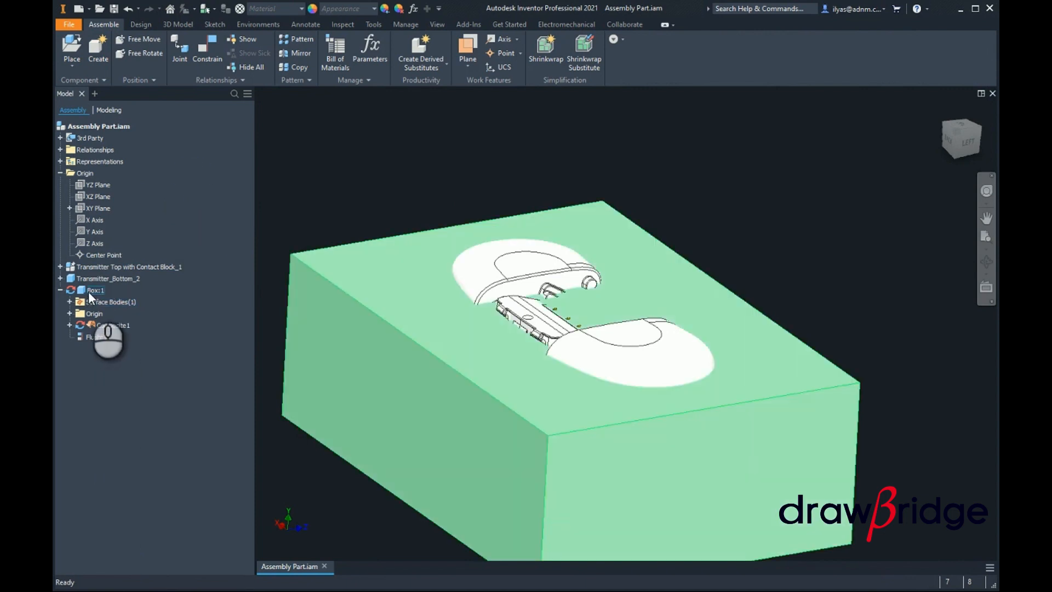
Step: Open the Box part in its own window and hide its solid body Solid1
right_click(89, 290)
left_click(138, 218)
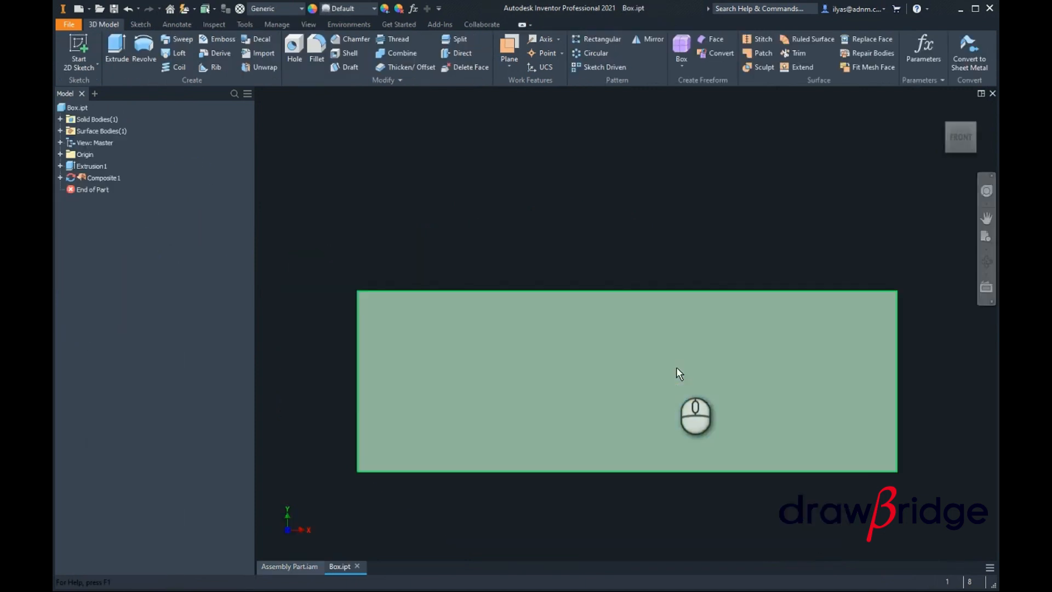
middle_click_drag(622, 391, 587, 366, "shift")
left_click(61, 119)
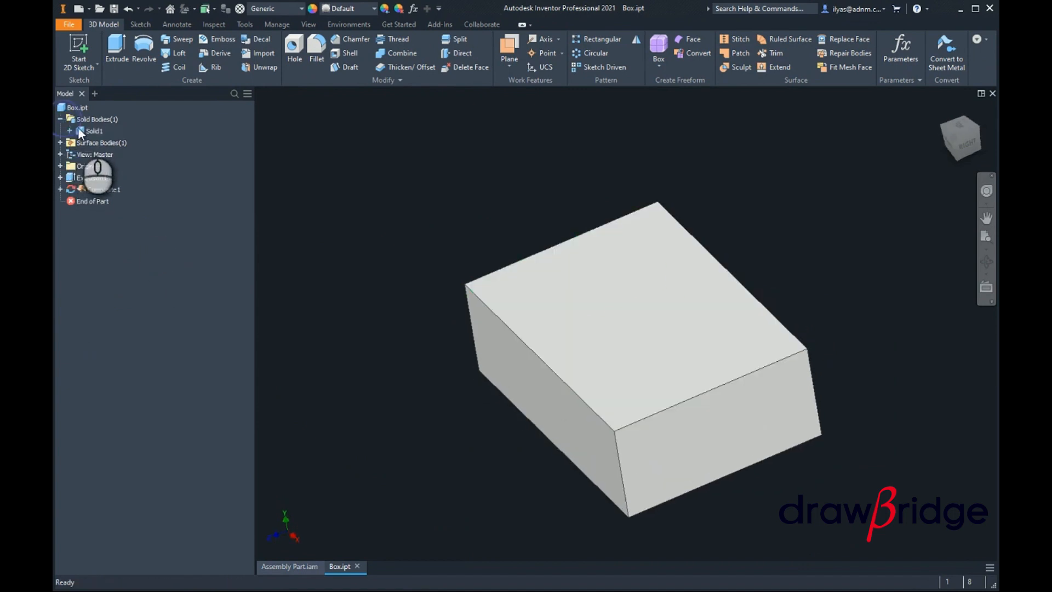
right_click(91, 132)
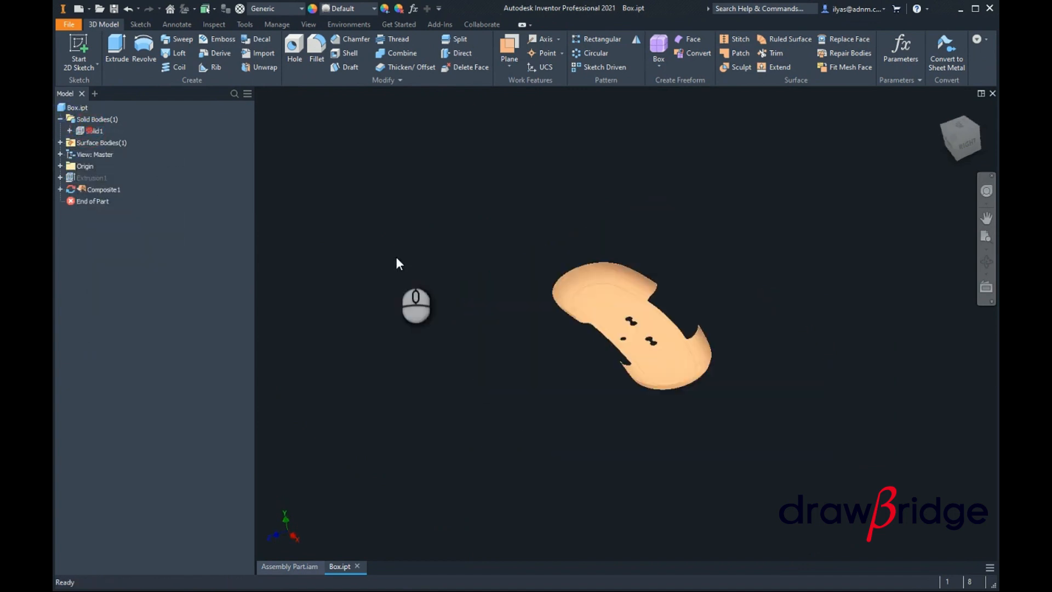
Step: With automatic edge chaining on, create a boundary patch over the dumbbell-shaped hole nearer the shell's large rounded end
middle_click_drag(692, 370, 665, 310, "shift")
scroll(662, 305, "up", 5)
middle_click_drag(607, 363, 628, 394, "shift")
left_click(744, 53)
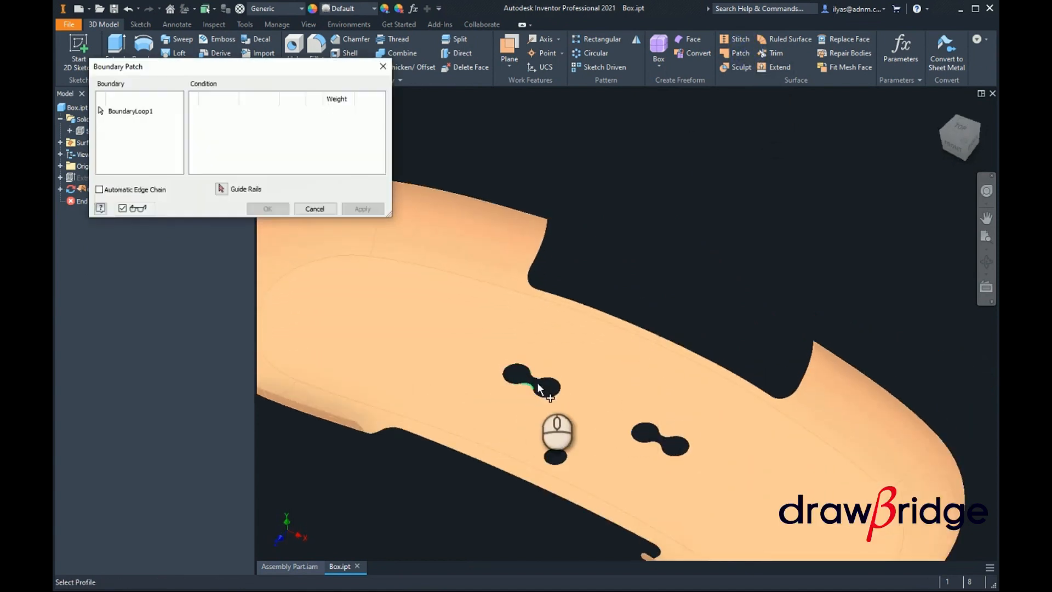
left_click(121, 190)
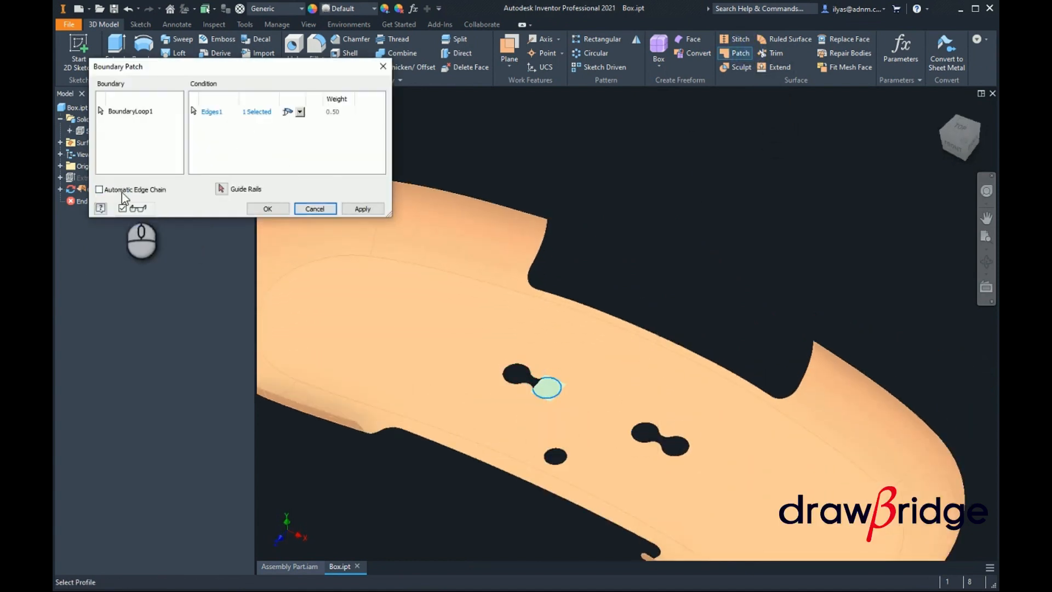
left_click(547, 383)
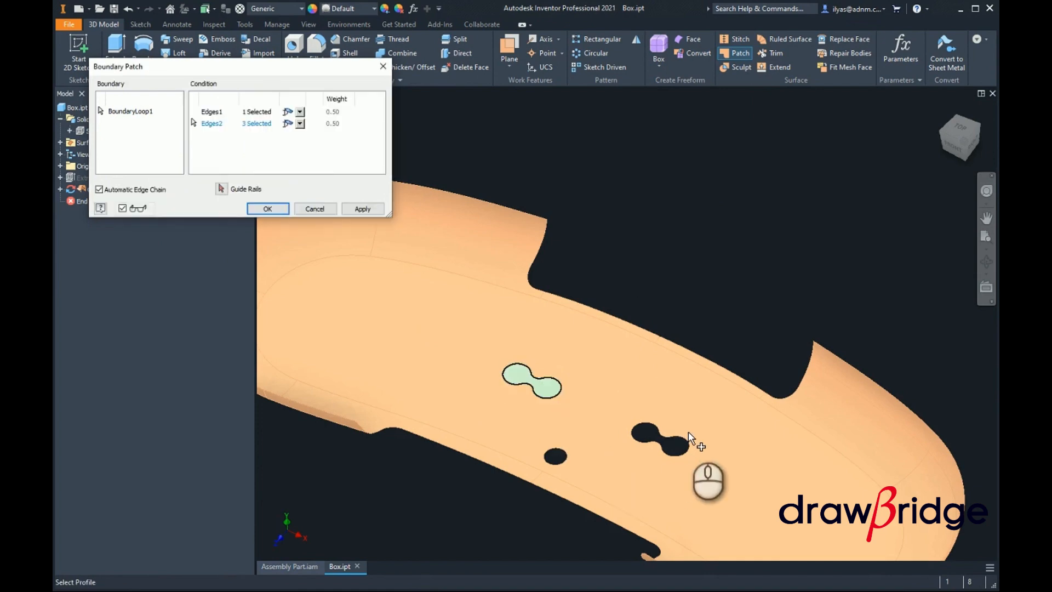
left_click(363, 209)
Step: Create boundary patches over the small round hole and the second dumbbell-shaped hole, and finish the Boundary Patch command
left_click(563, 448)
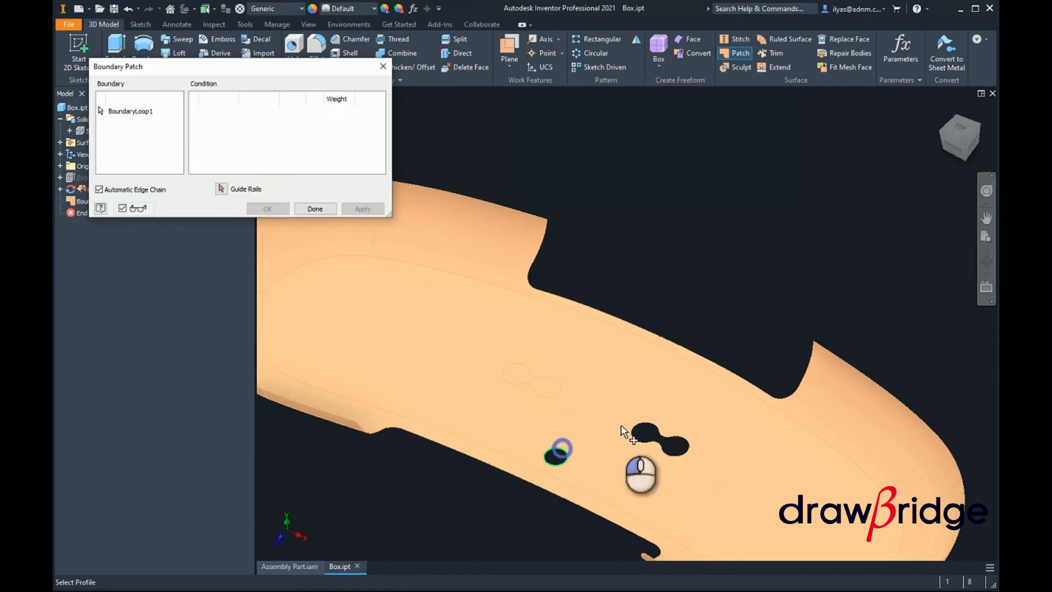
left_click(371, 209)
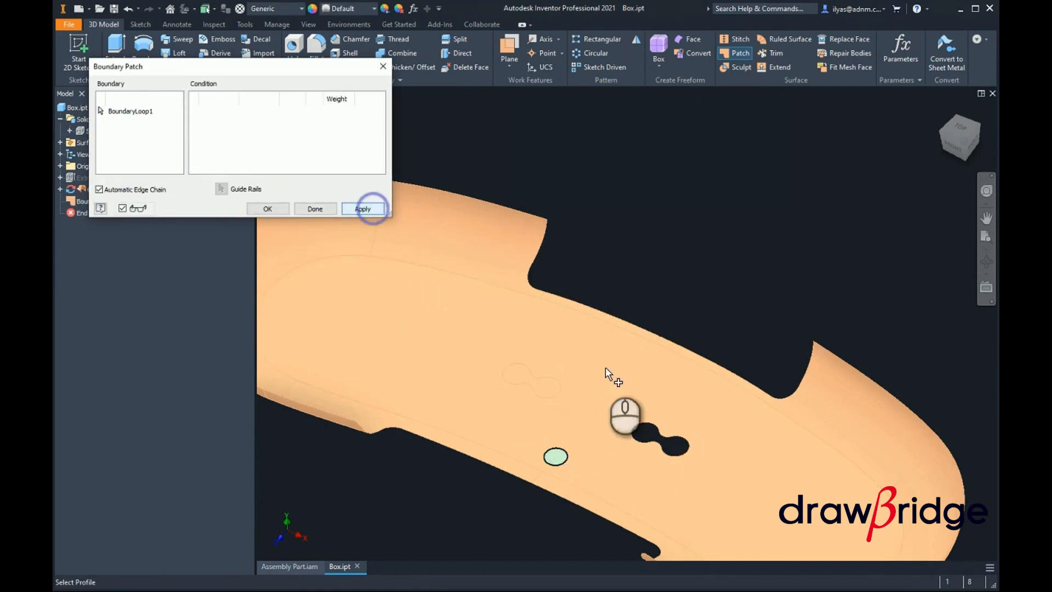
left_click(640, 419)
left_click(362, 209)
scroll(606, 373, "down", 3)
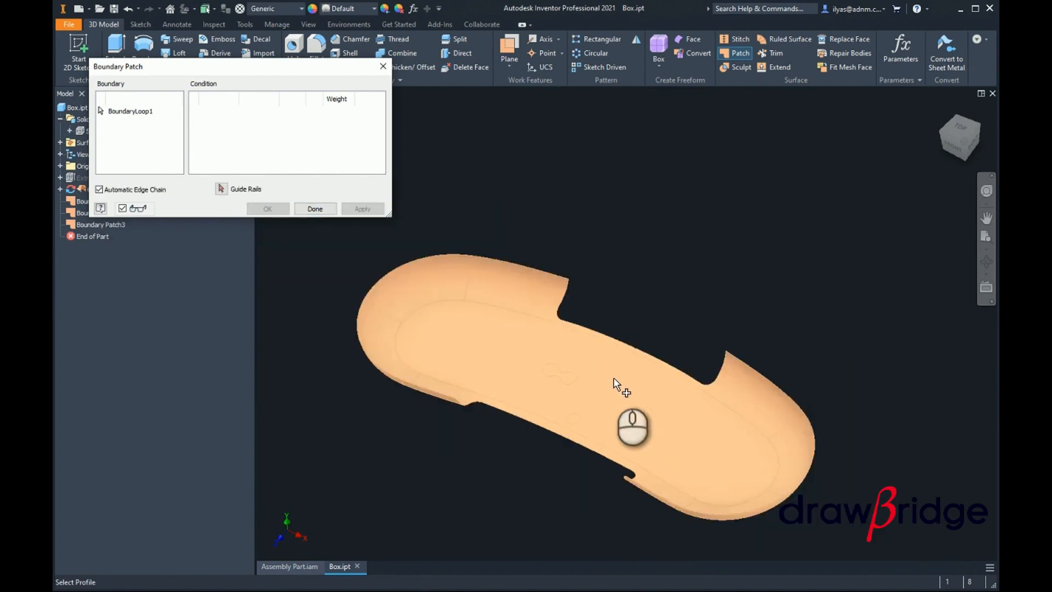
middle_click_drag(482, 450, 330, 285, "shift")
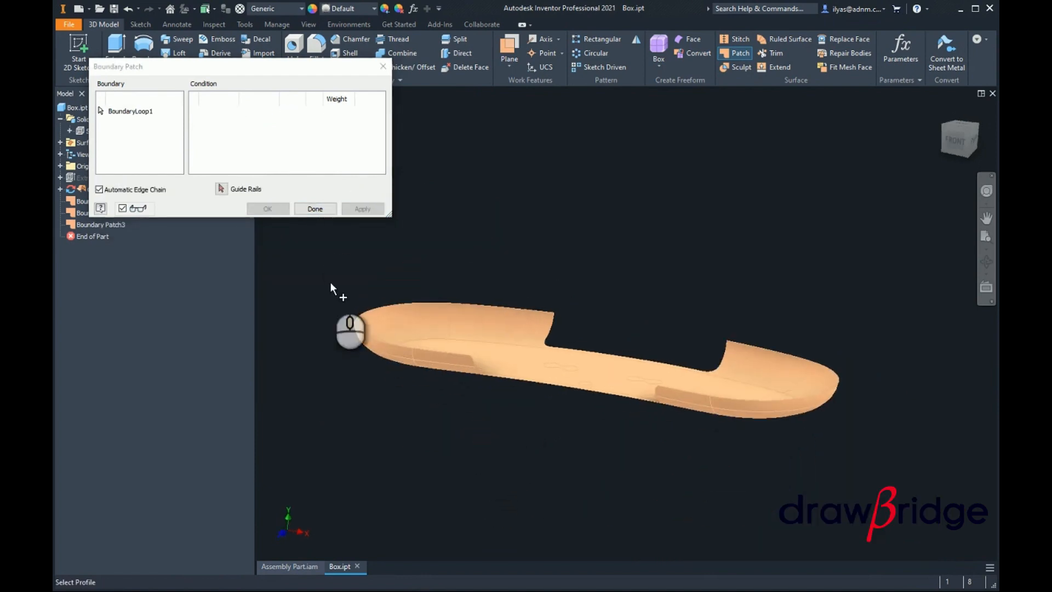
left_click(325, 204)
Step: Start a 3D sketch and include the upper edges of the two side-wall strips flanking the long side's gap
left_click(104, 110)
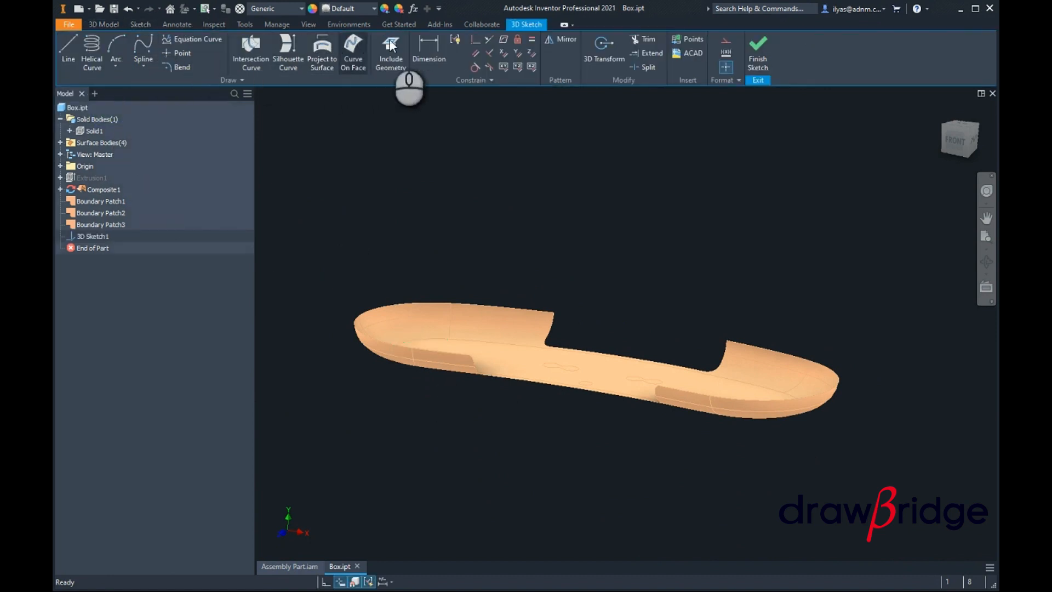
left_click(392, 46)
left_click(460, 354)
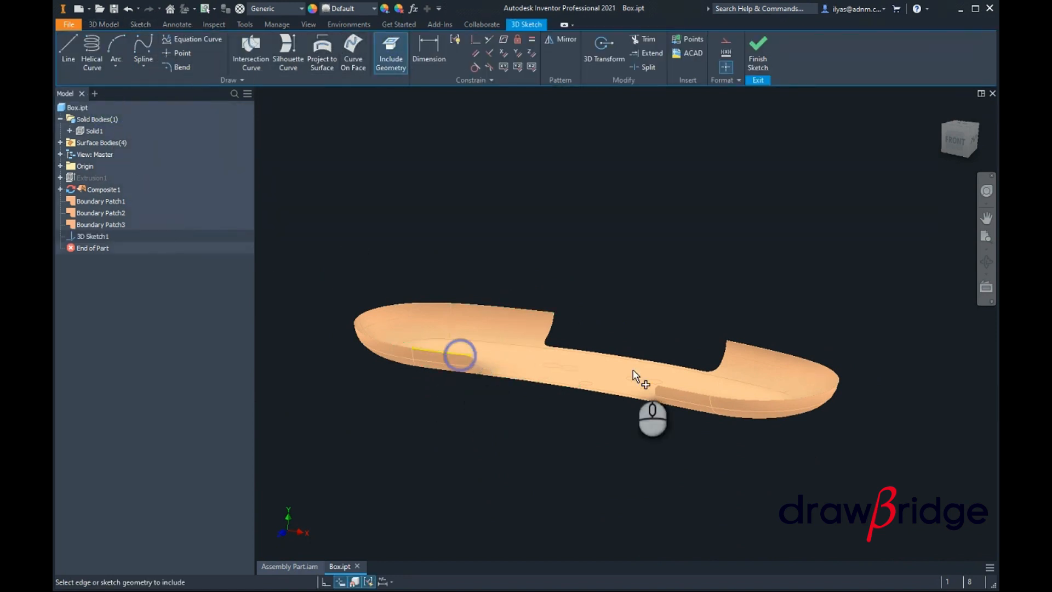
left_click(686, 391)
Step: Draw a three-point arc across the gap between the facing ends of the two included edges, bulging over the flat face
scroll(541, 410, "down", 5)
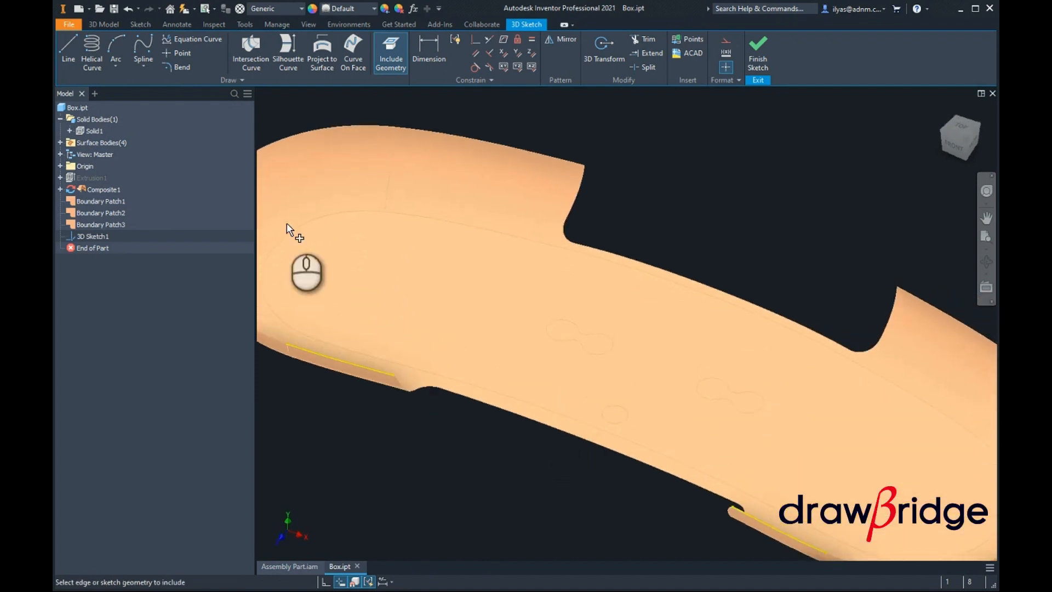
left_click(116, 46)
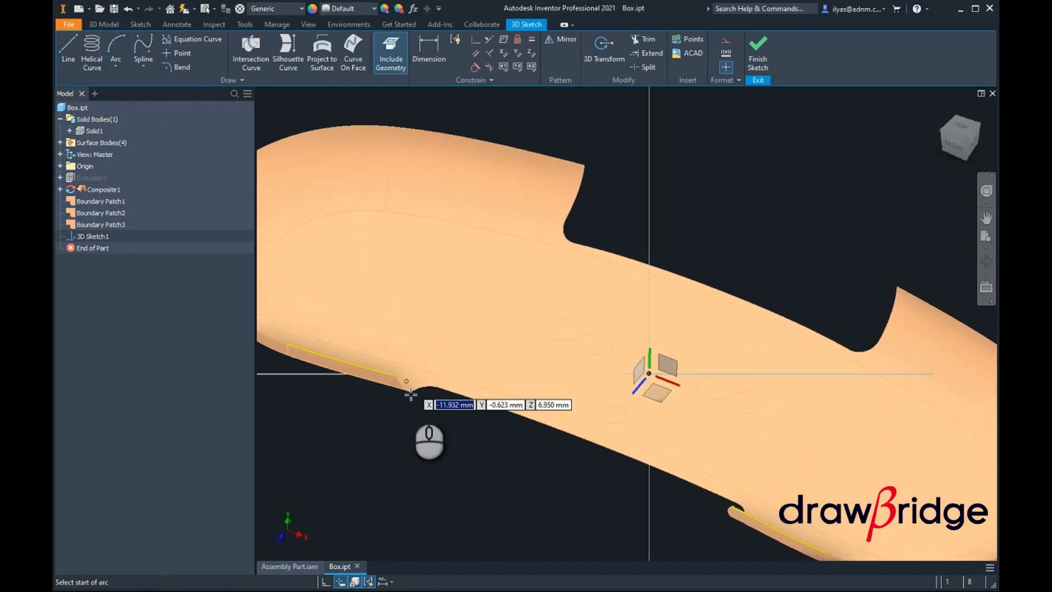
left_click(393, 375)
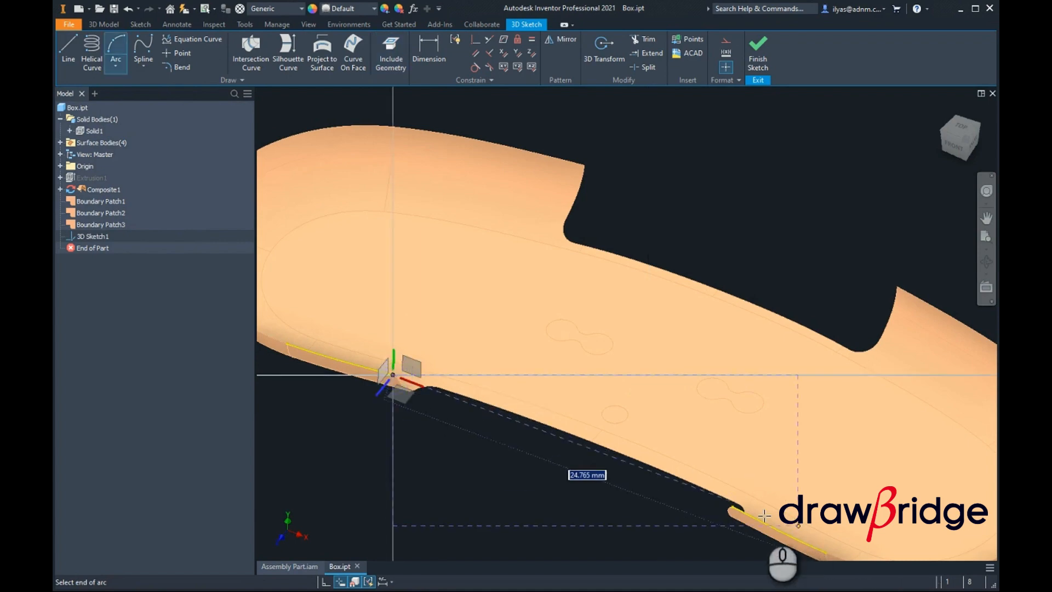
left_click(734, 505)
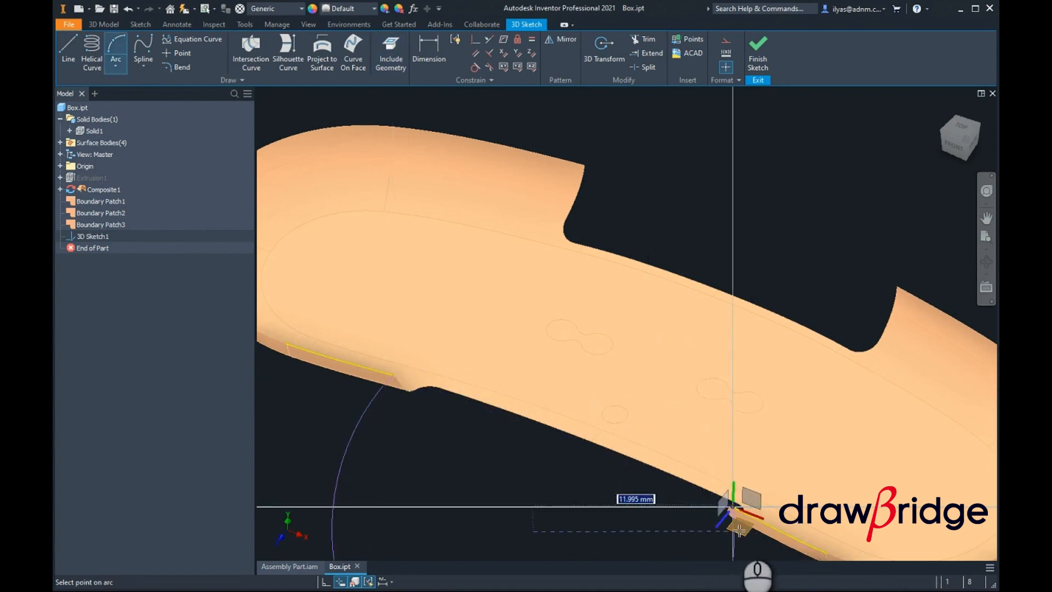
left_click(639, 394)
right_click(699, 406)
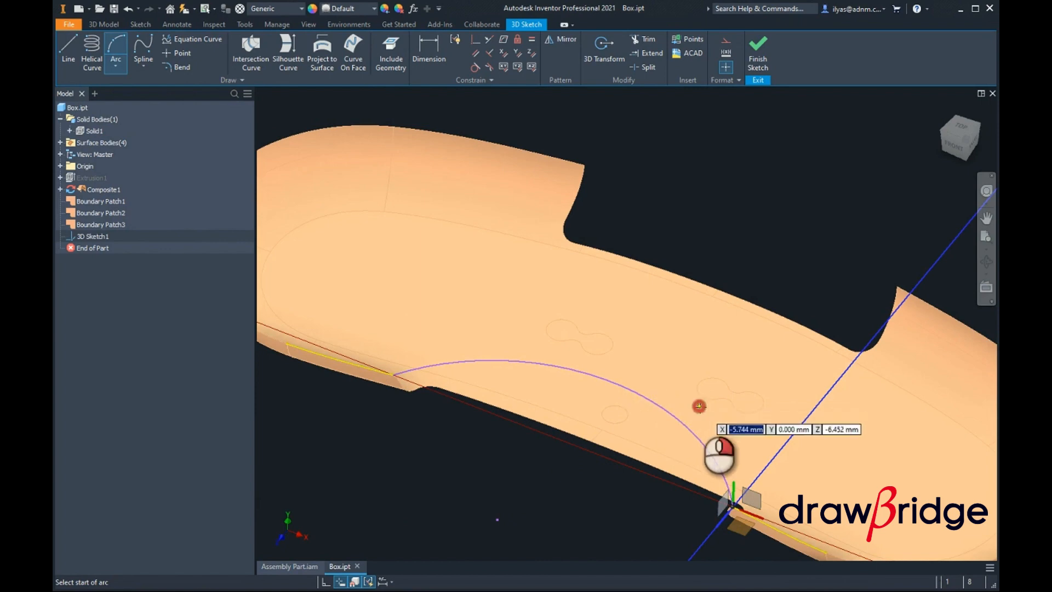
Step: Make the arc tangent to the included side-wall edges at both of its ends
left_click(751, 406)
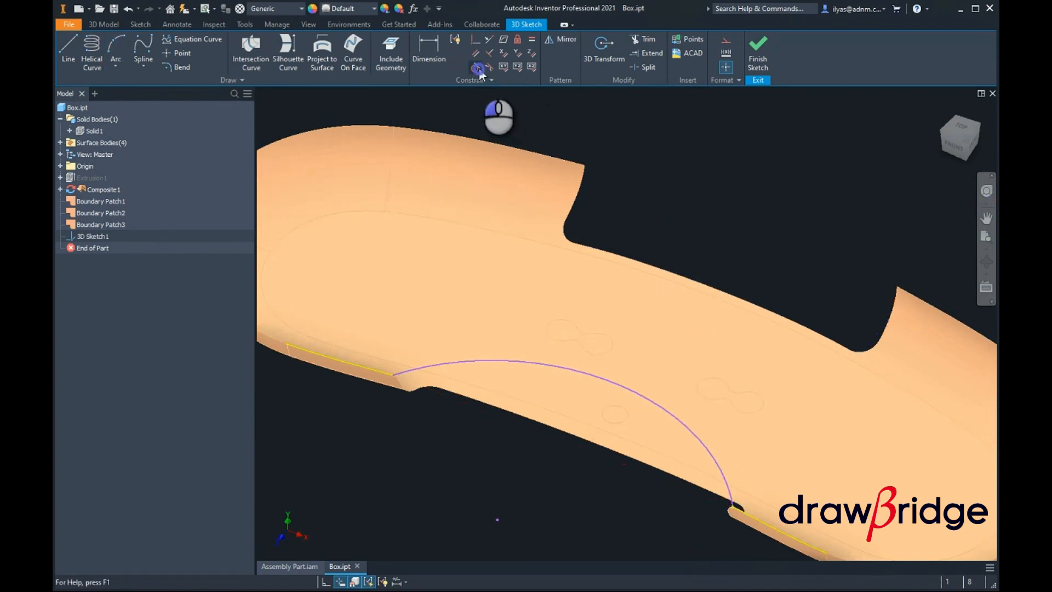
left_click(381, 374)
left_click(444, 365)
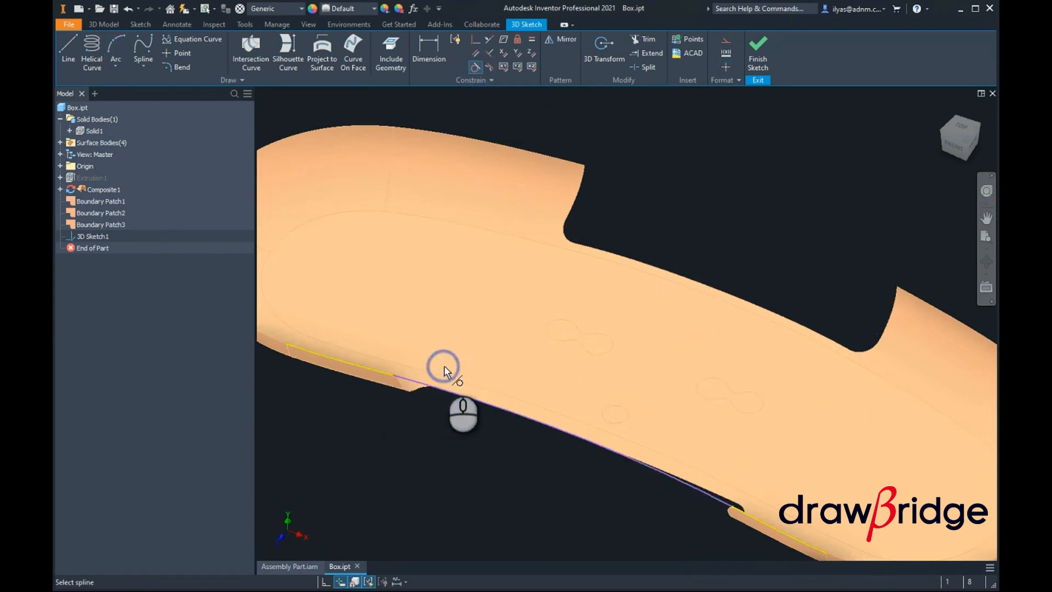
left_click(728, 504)
left_click(748, 512)
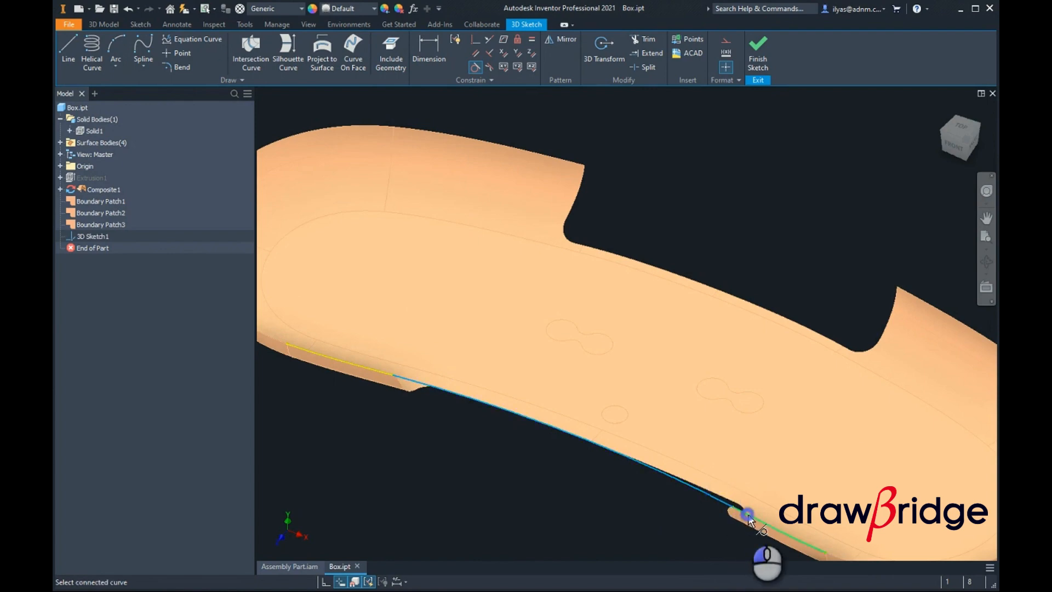
right_click(541, 482)
left_click(603, 479)
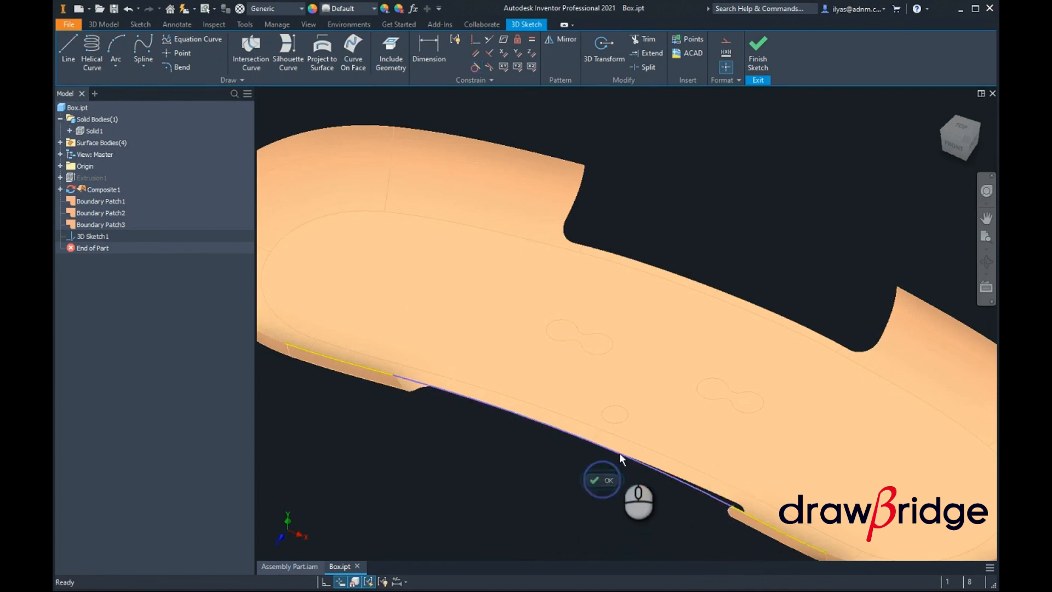
Step: Include the upper edges of the two side-wall portions flanking the larger gap on the opposite long side
middle_click_drag(716, 452, 710, 454, "shift")
middle_click_drag(595, 415, 576, 363)
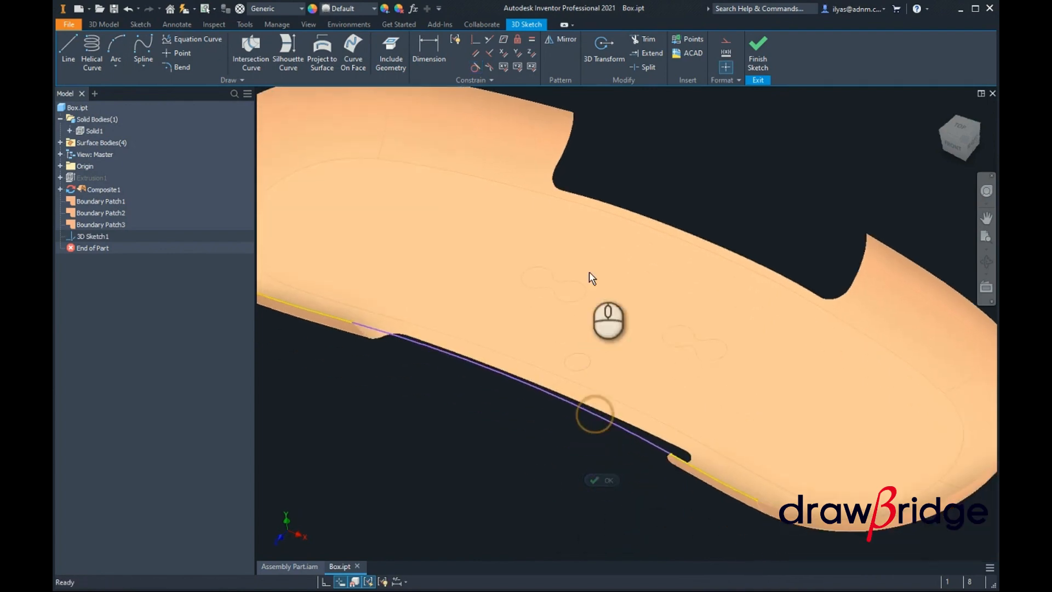
middle_click_drag(512, 221, 548, 329)
left_click(378, 51)
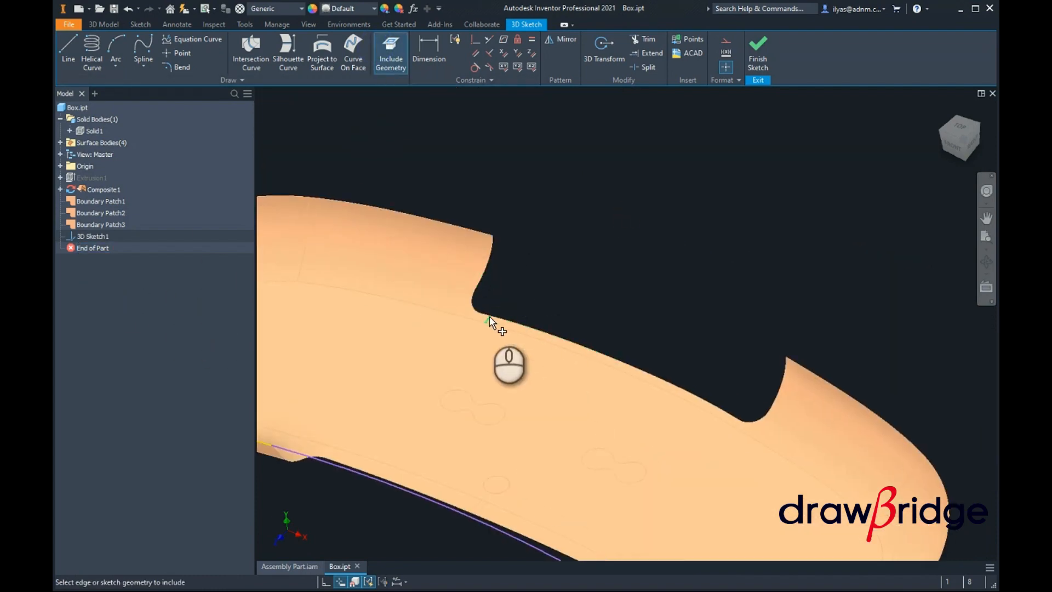
left_click(485, 232)
left_click(820, 373)
scroll(748, 329, "down", 3)
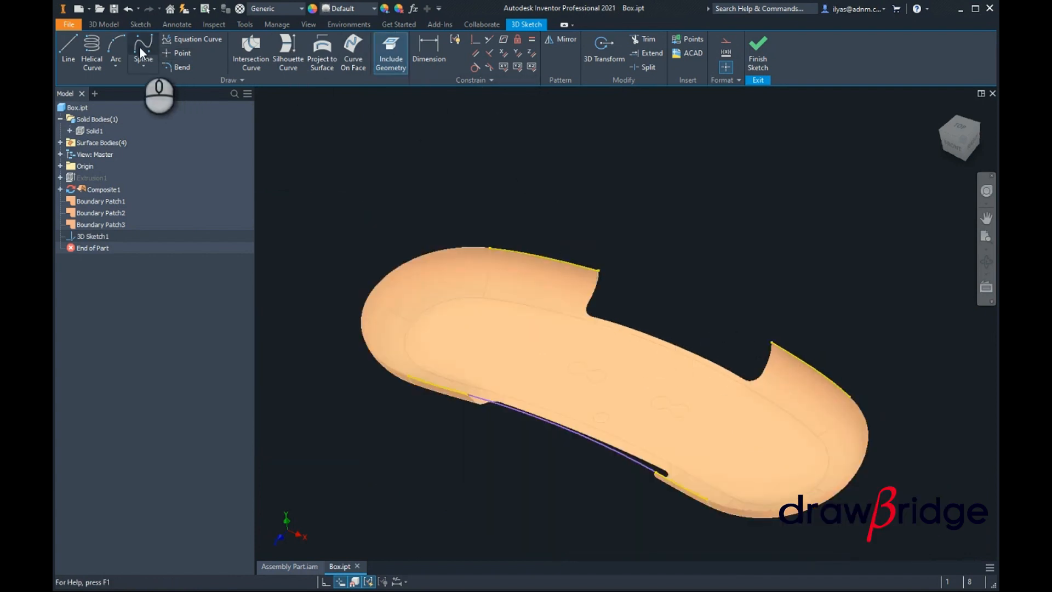
Step: Draw a three-point arc across the larger gap between the facing ends of the two newly included edges, bulging outward
left_click(116, 46)
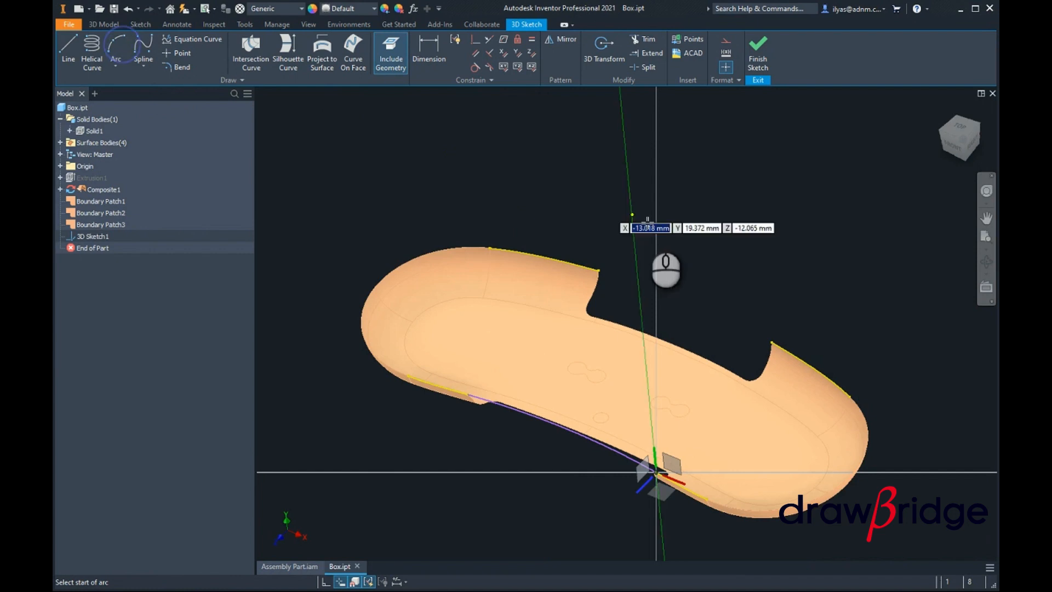
left_click(599, 270)
left_click(771, 343)
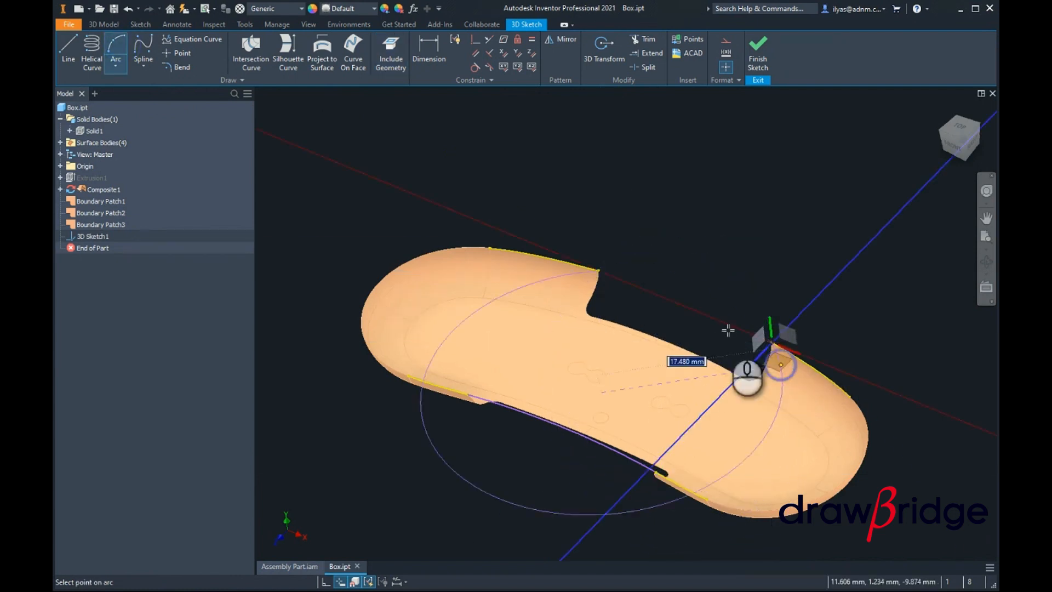
left_click(716, 278)
right_click(756, 287)
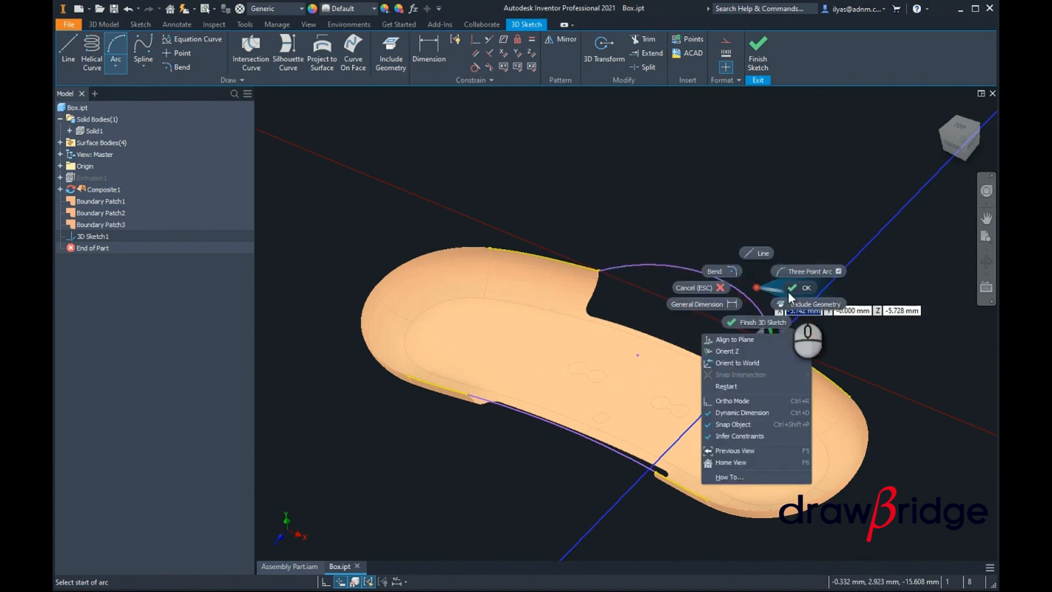
left_click(789, 299)
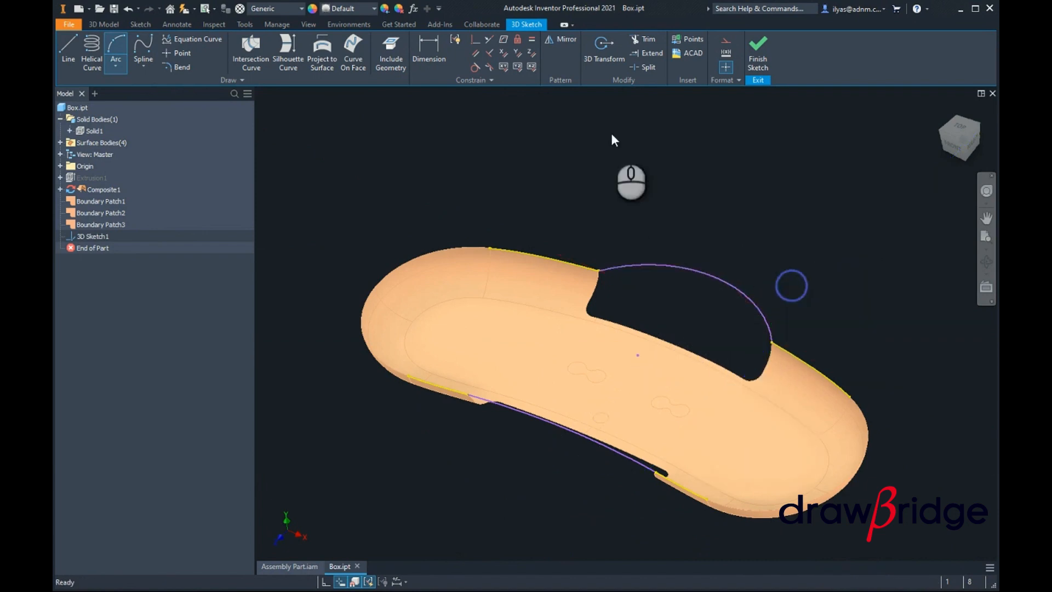
Step: Make the larger gap's arc tangent to the included edge at each of its ends
left_click(586, 268)
left_click(639, 264)
left_click(766, 338)
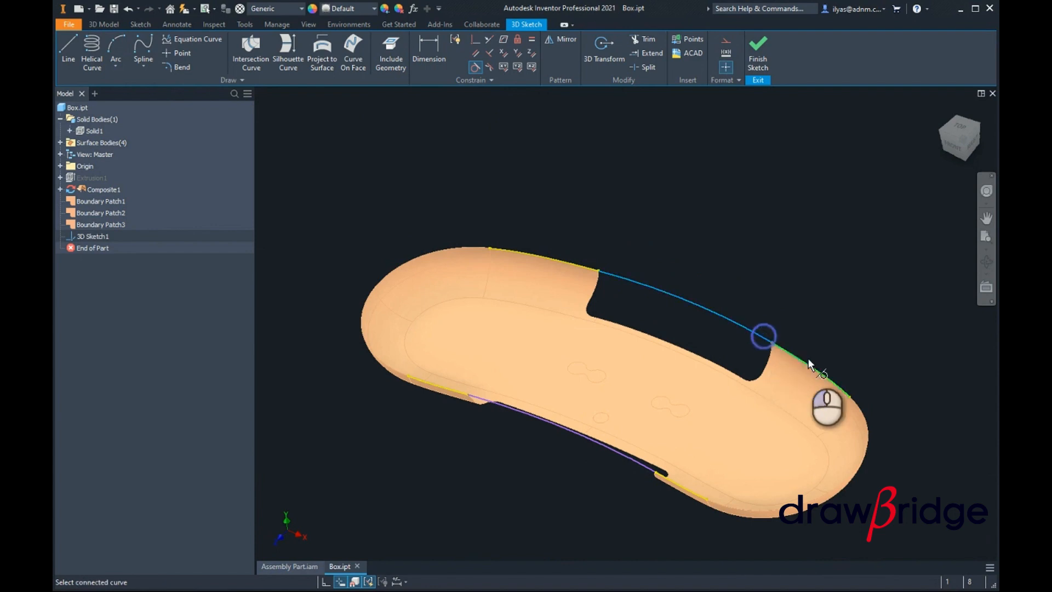
left_click(795, 353)
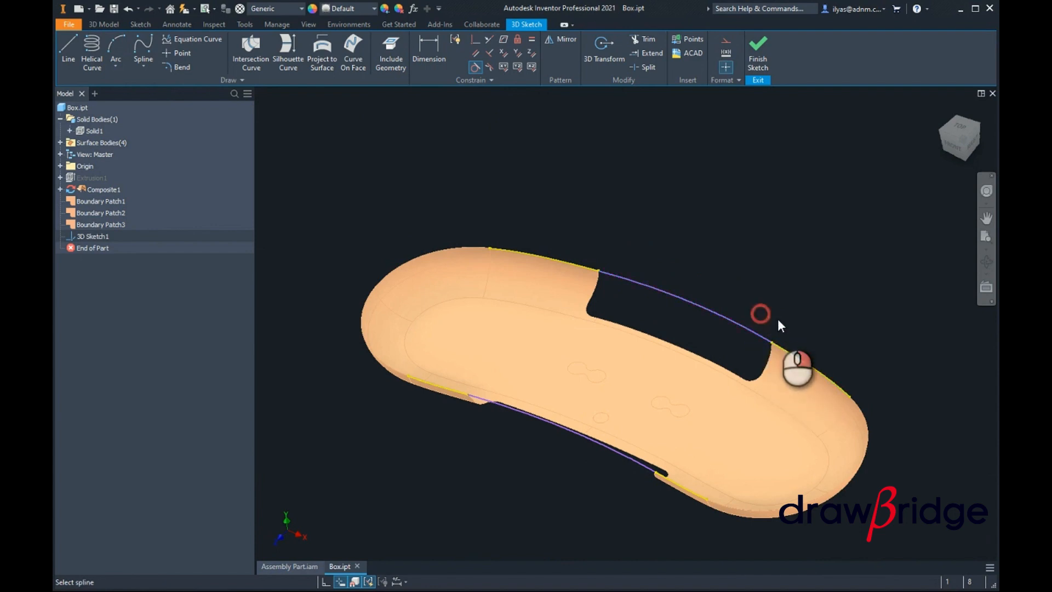
right_click(780, 325)
left_click(800, 316)
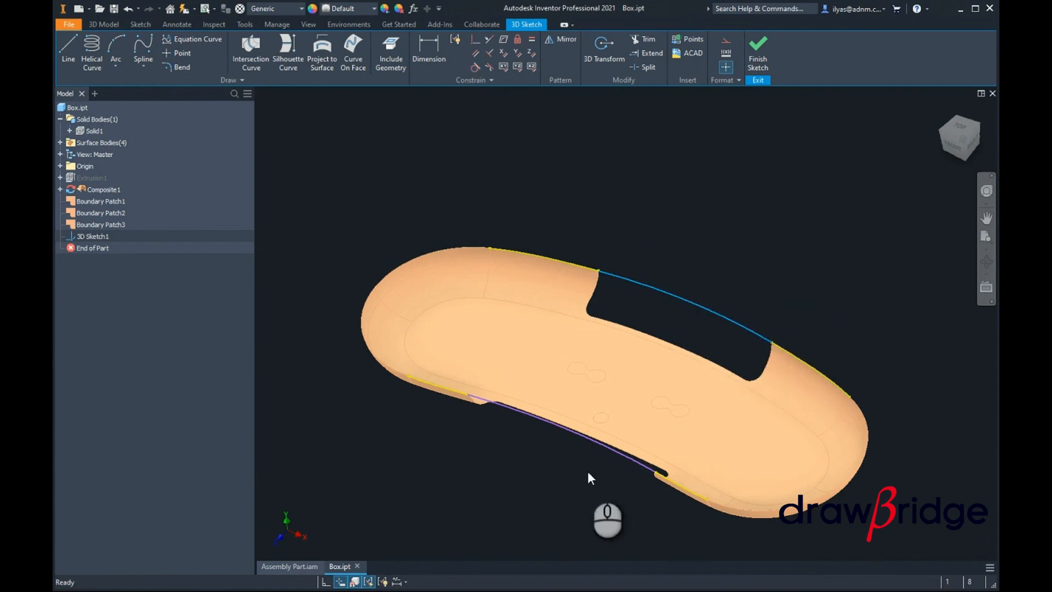
Step: Finish the 3D sketch and start a boundary patch with automatic edge chaining turned off
left_click(706, 332)
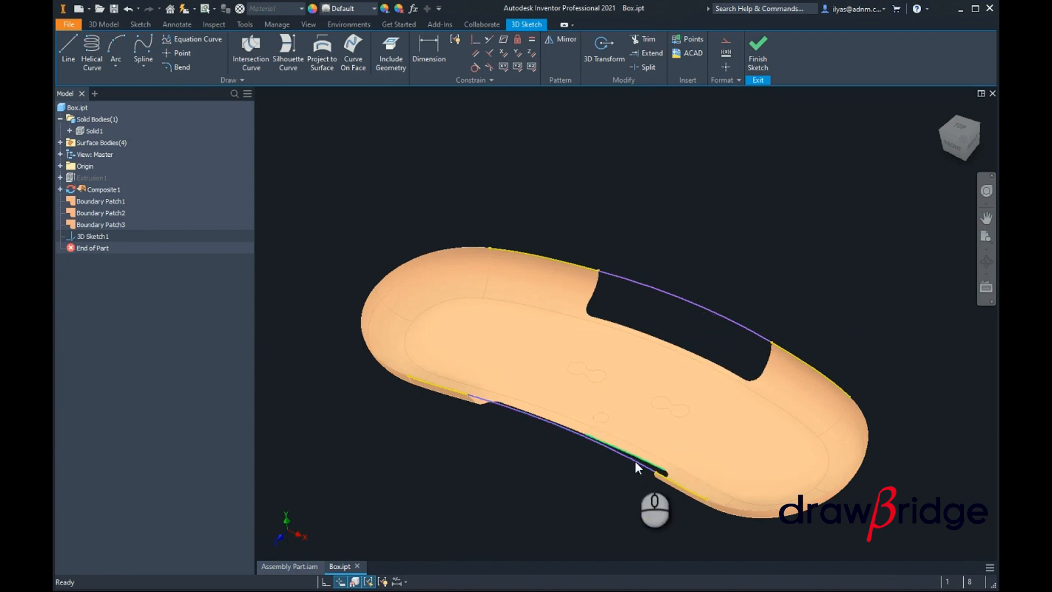
scroll(635, 462, "up", 3)
left_click(525, 412)
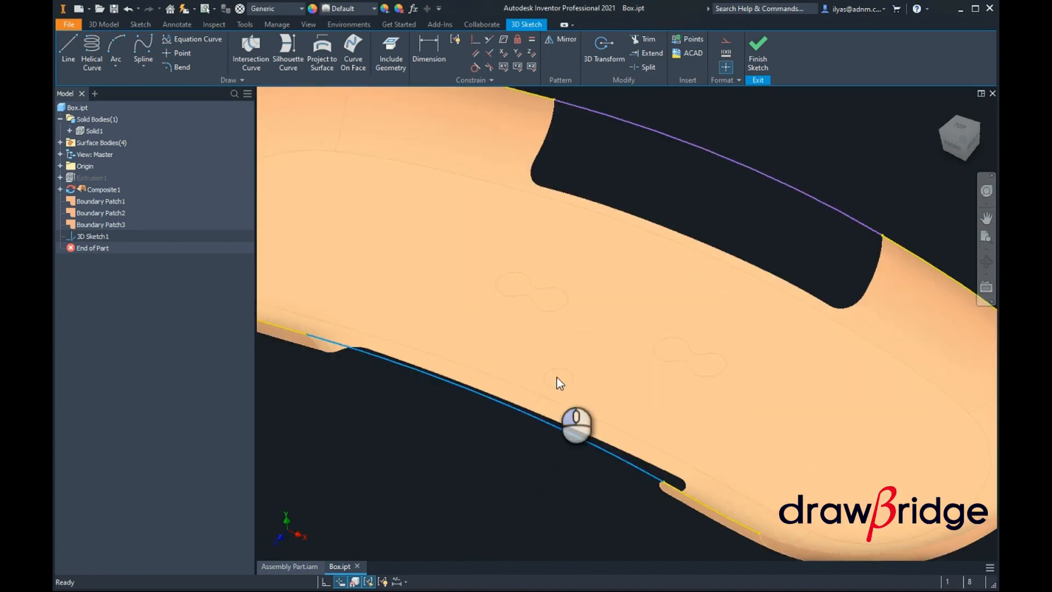
left_click(508, 461)
scroll(527, 448, "down", 3)
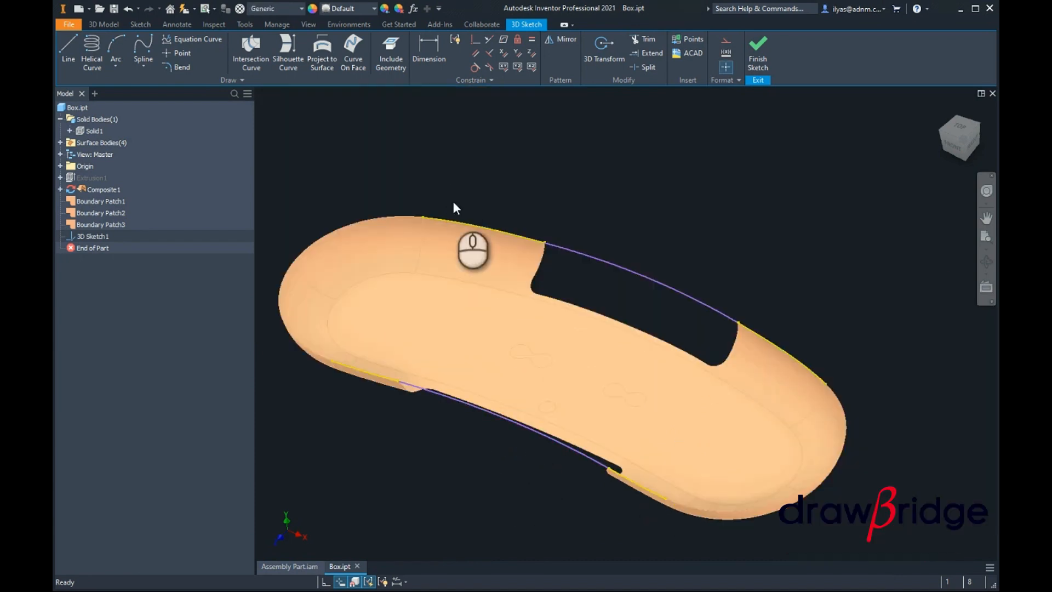
left_click(760, 60)
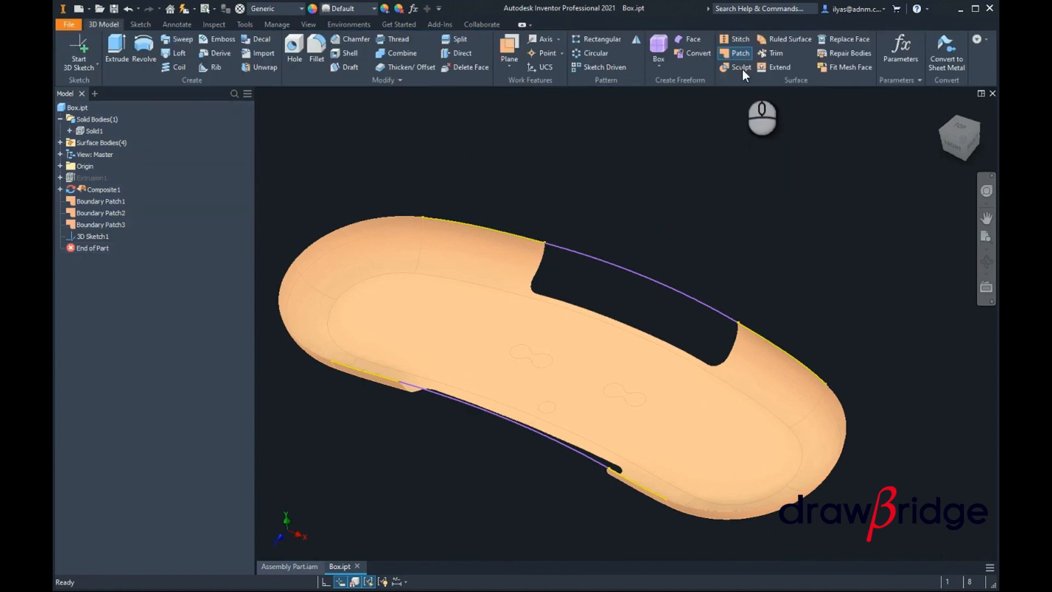
left_click(739, 53)
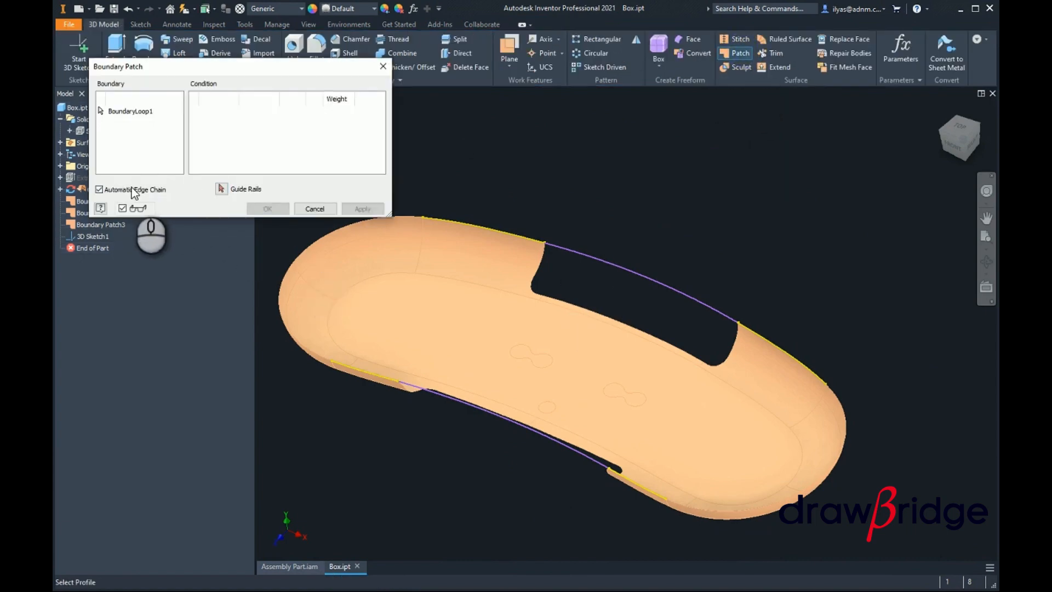
left_click(132, 190)
left_click(538, 265)
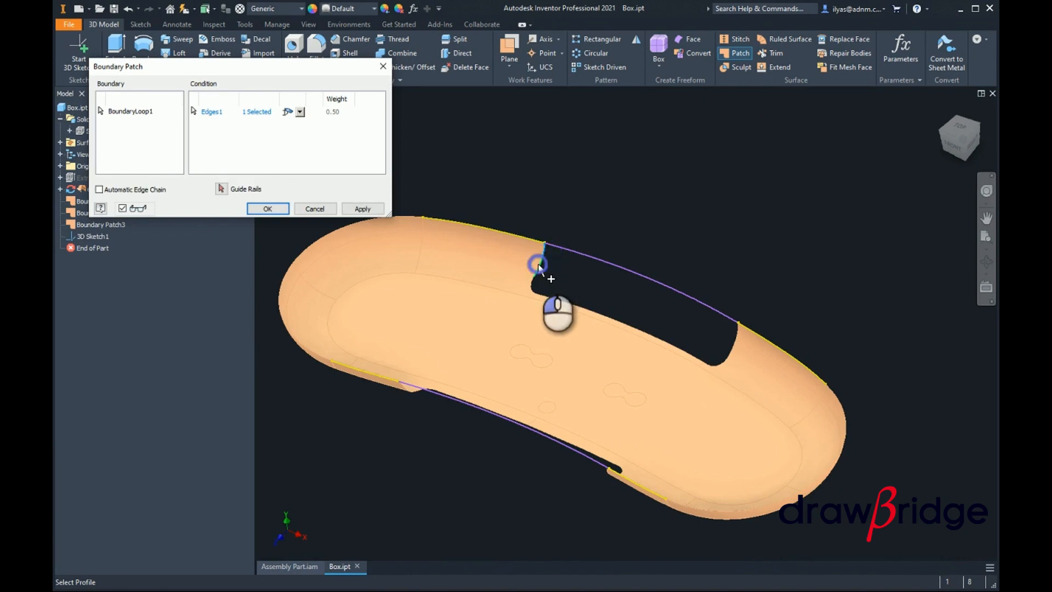
left_click(538, 265)
left_click(531, 288)
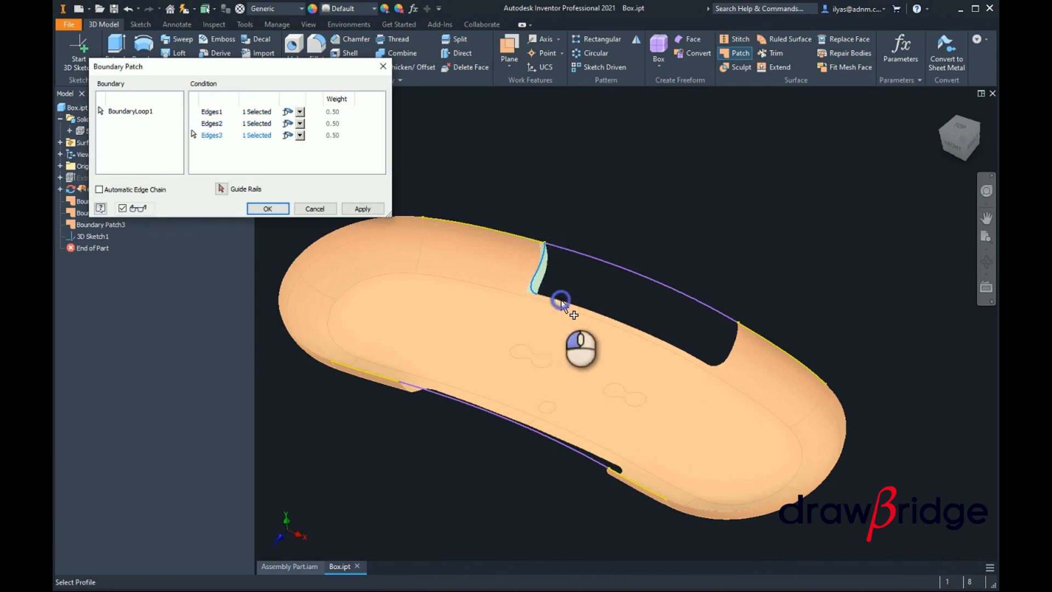
left_click(561, 300)
left_click(568, 305)
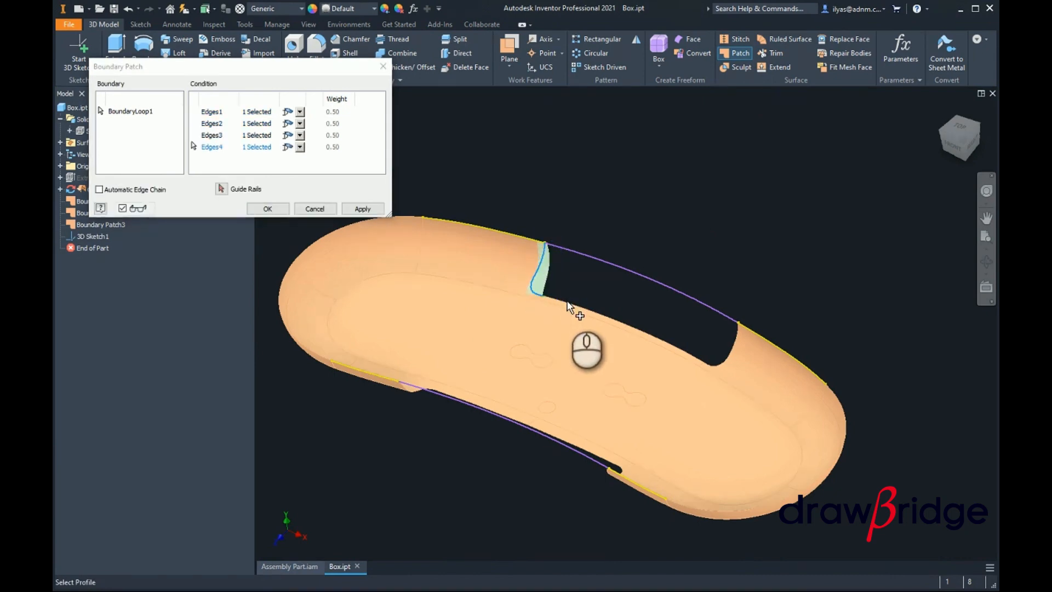
scroll(568, 304, "up", 5)
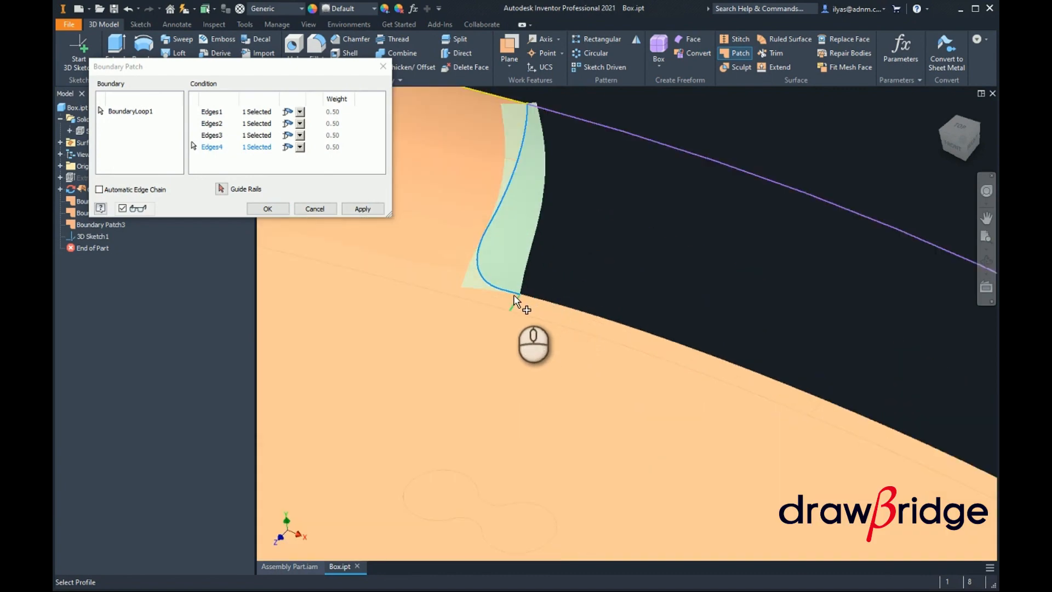
key("Escape")
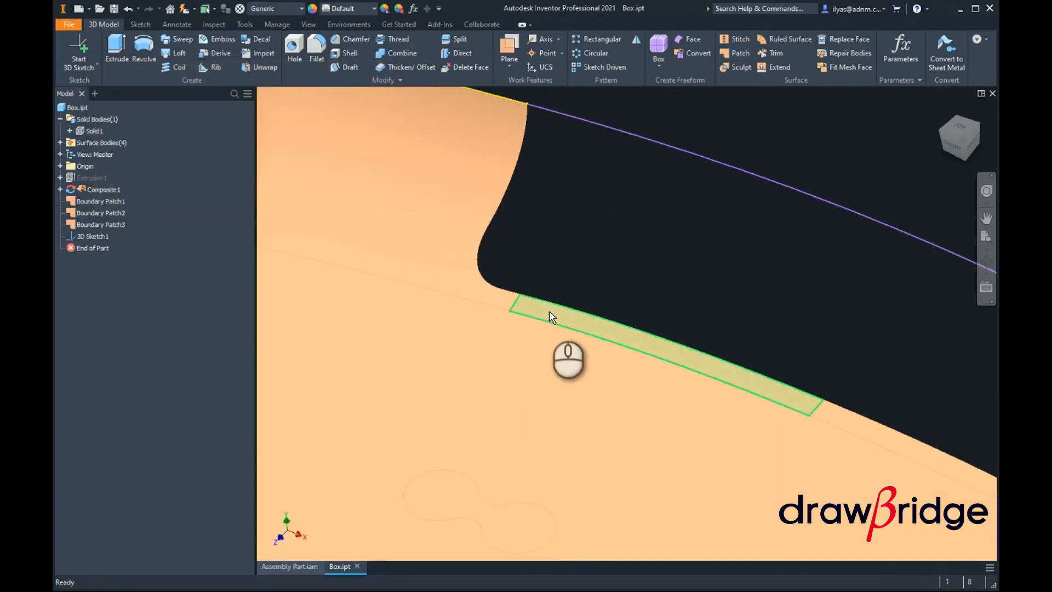
left_click(549, 311)
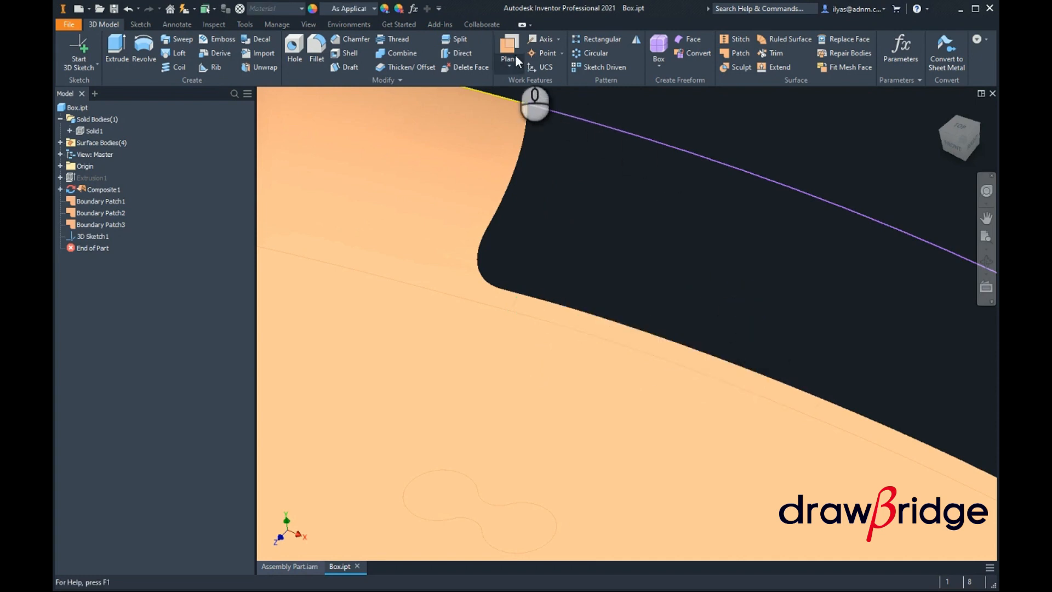
Step: Start a boundary patch for the larger gap, selecting its lower edge, one rounded corner and end edge, and the bridging arc
left_click(733, 48)
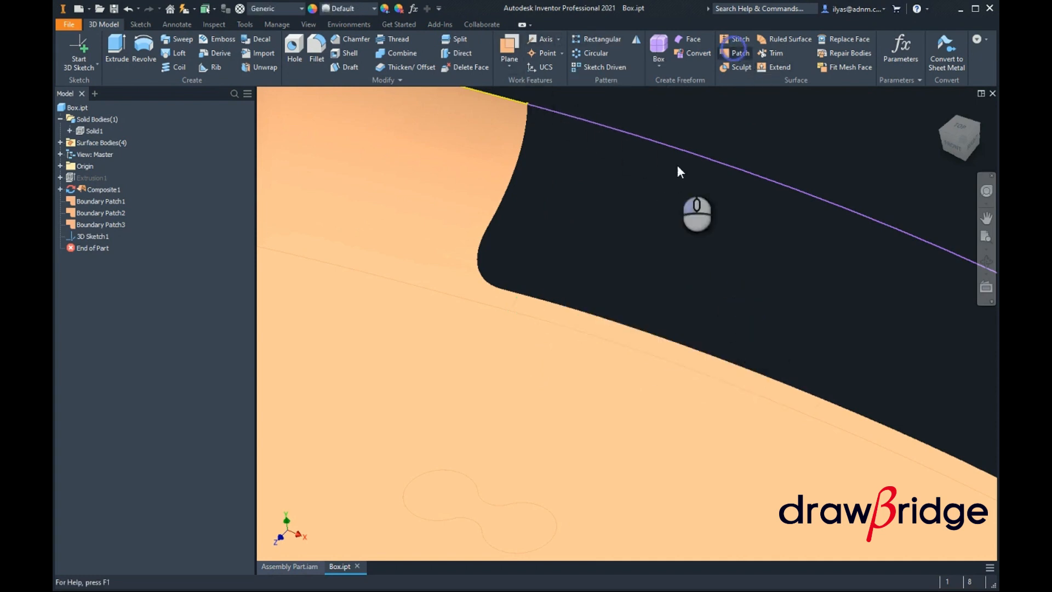
left_click(526, 297)
left_click(526, 295)
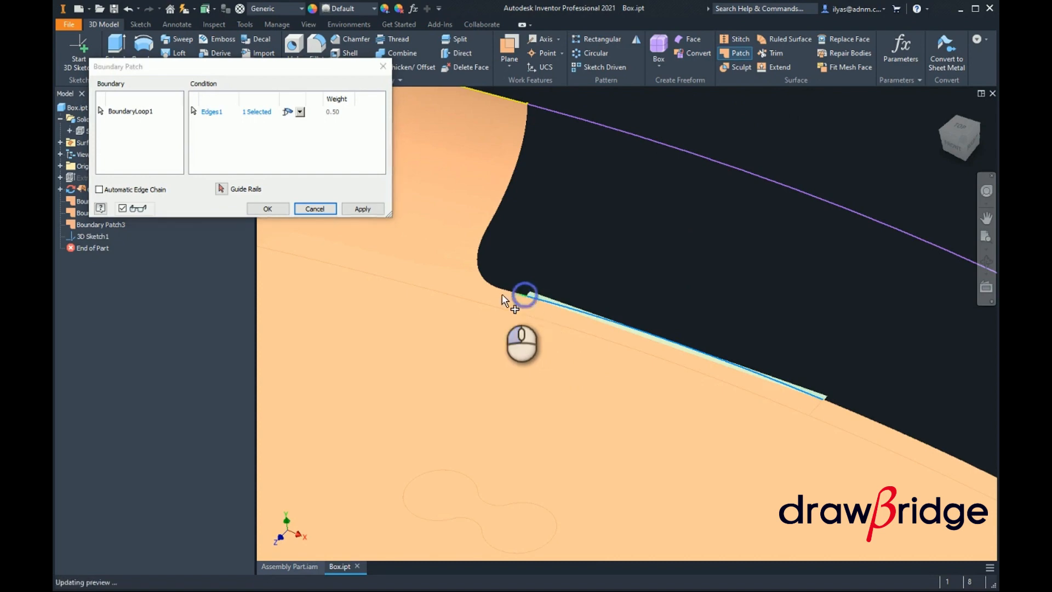
left_click(504, 291)
left_click(494, 283)
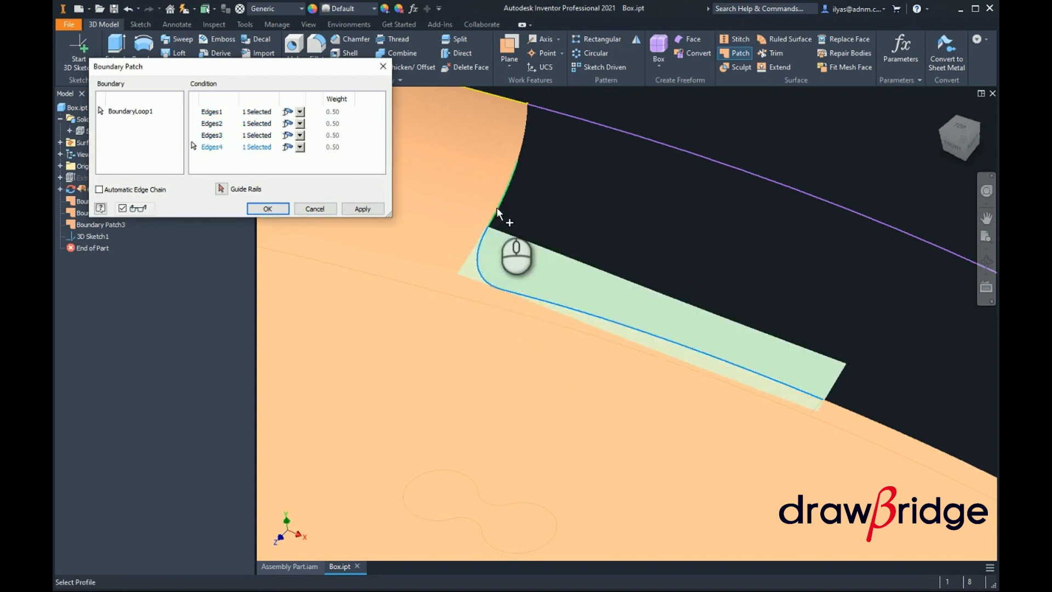
left_click(496, 208)
left_click(524, 129)
left_click(549, 108)
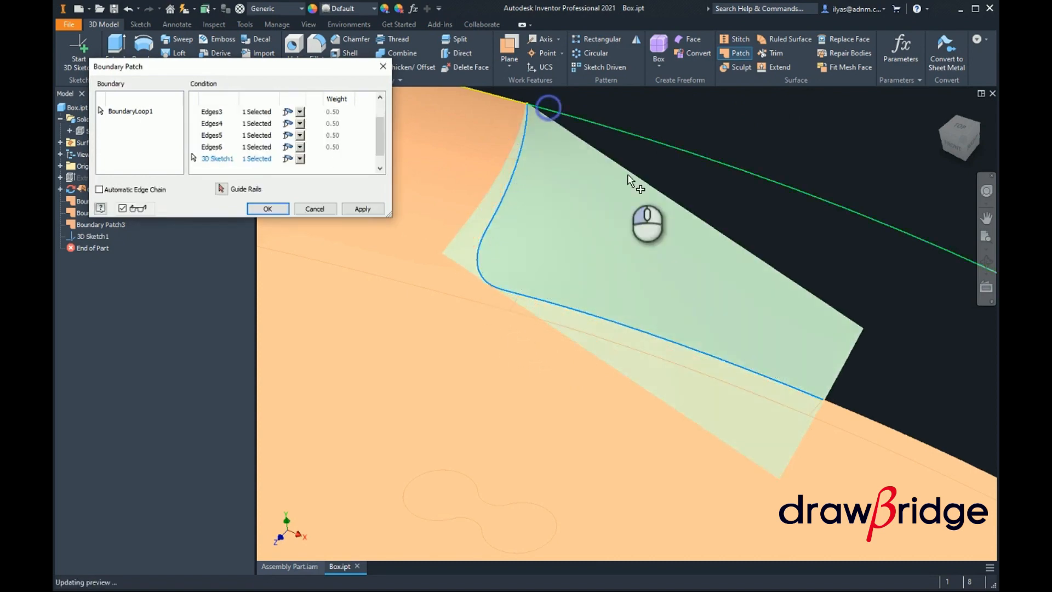
Step: Extend the larger gap's patch boundary with the opposite end edge, rounded corner and remaining lower edge segments
scroll(672, 235, "down", 3)
middle_click_drag(906, 398, 710, 364)
scroll(711, 364, "down", 3)
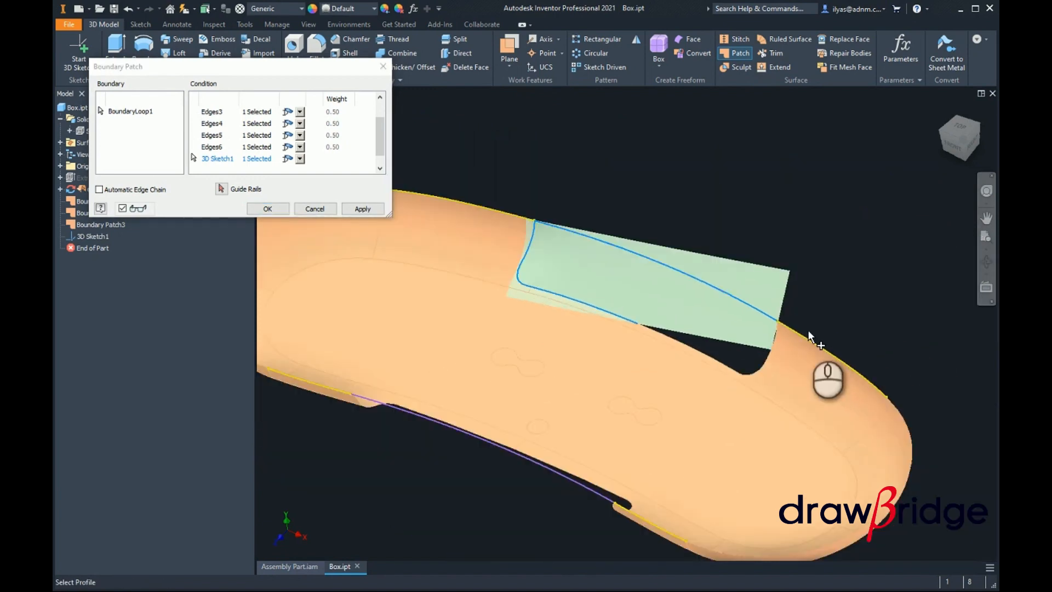
scroll(780, 343, "up", 3)
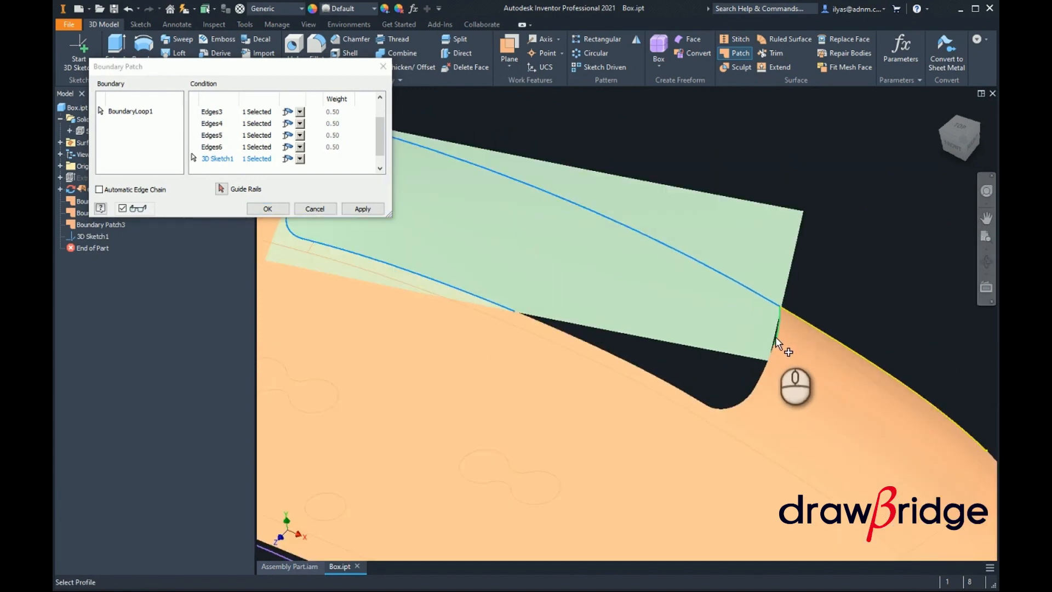
left_click(778, 359)
left_click(745, 390)
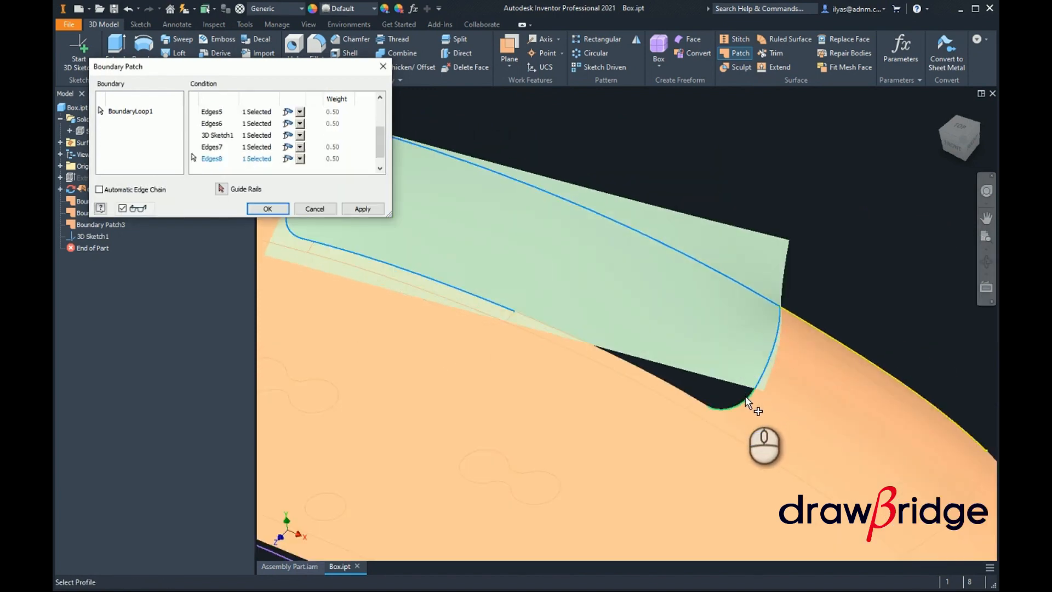
left_click(745, 396)
left_click(703, 404)
left_click(685, 393)
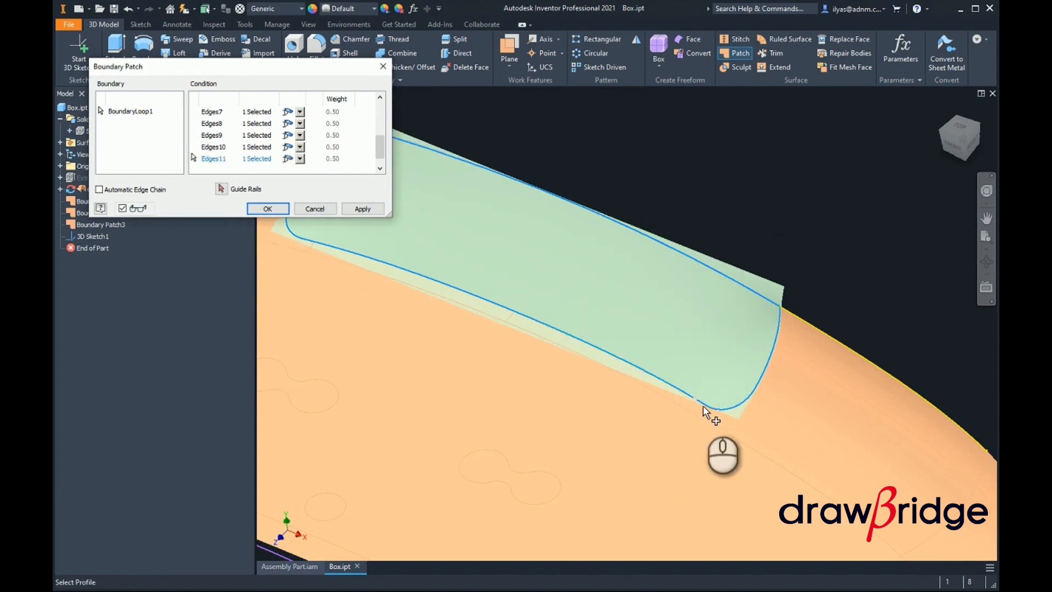
Step: Deselect the stray short edge crossing the lower border and add the tiny missing lower segment to close the patch's boundary loop
left_click(696, 404)
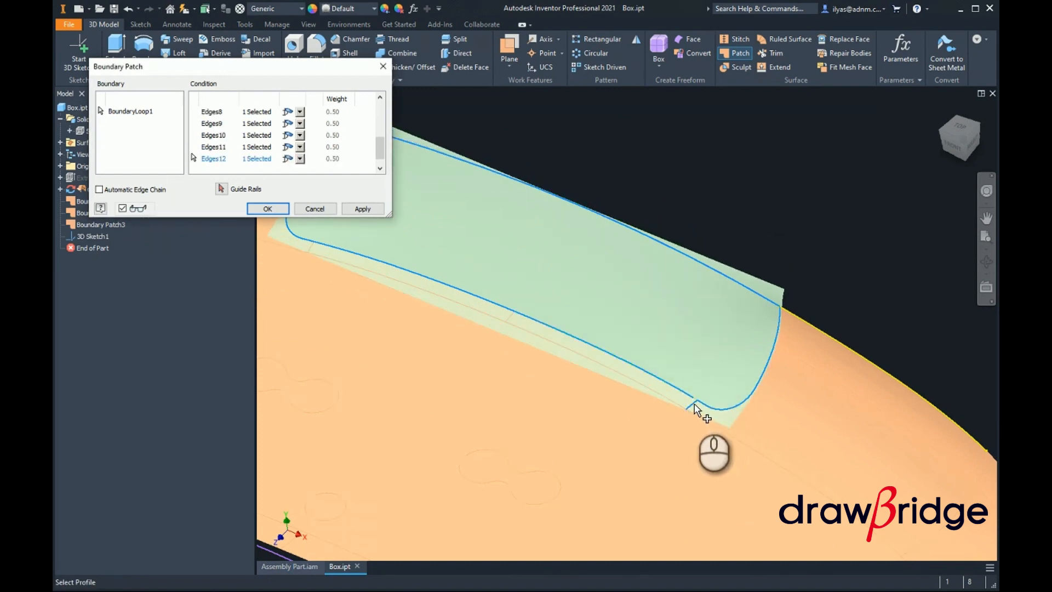
scroll(692, 408, "up", 2)
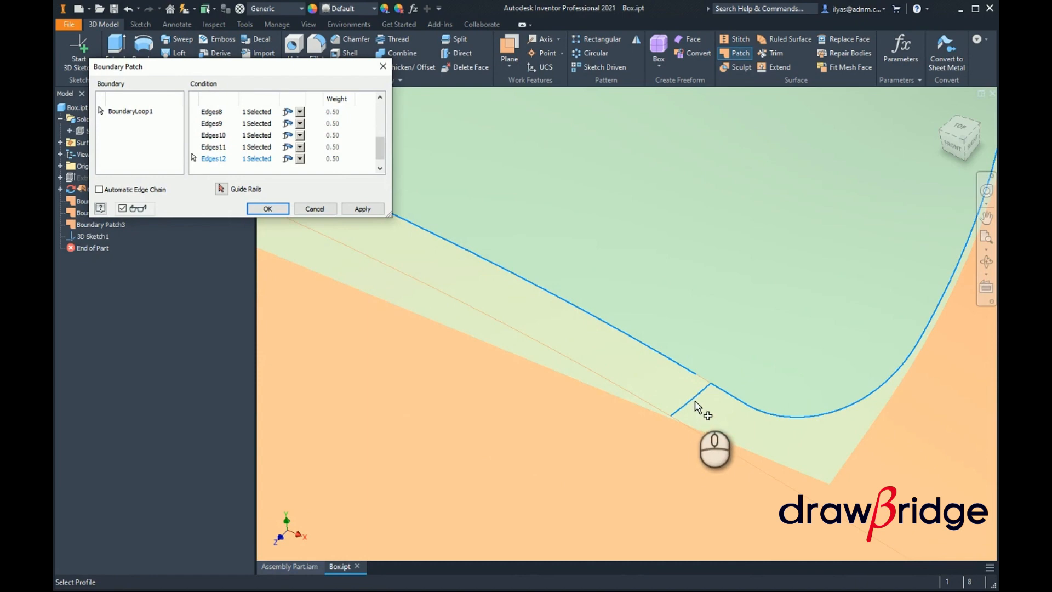
left_click(693, 398)
left_click(699, 403)
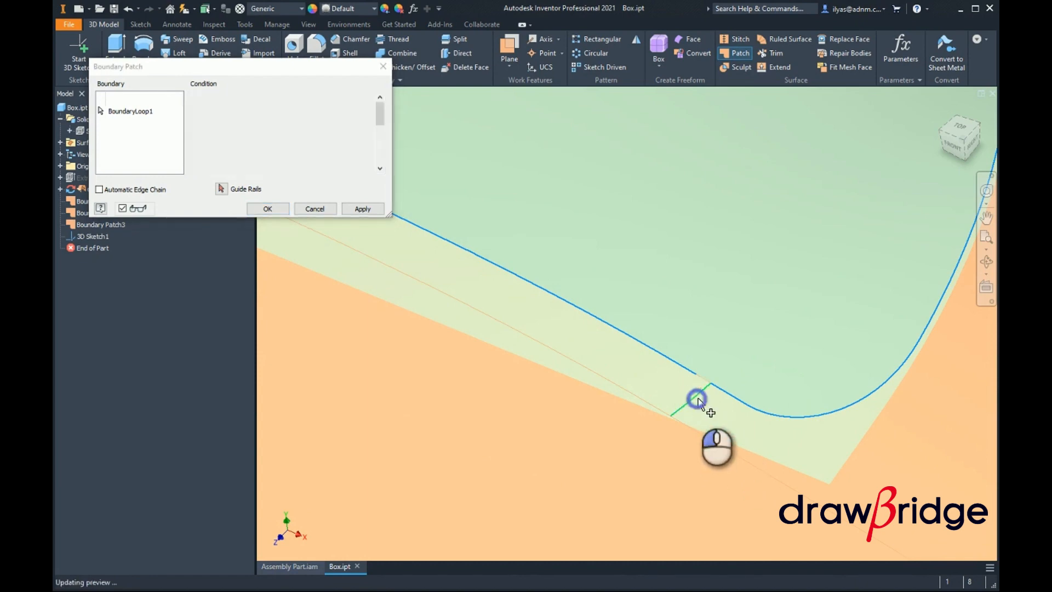
left_click(702, 382)
scroll(704, 378, "down", 5)
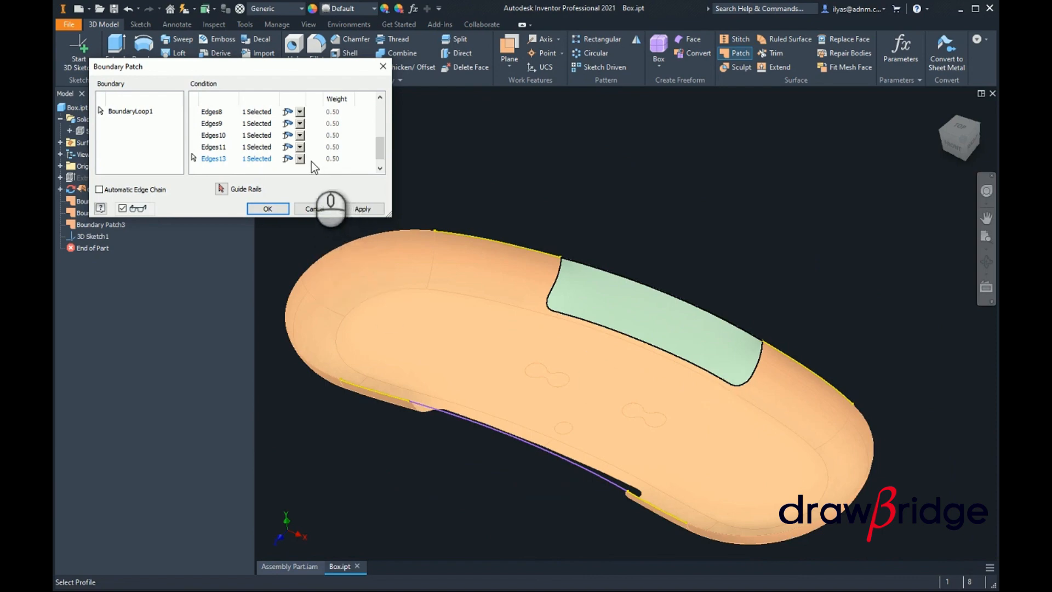
Step: Set the Smooth (G2) condition on Edges13, Edges11, Edges10 and Edges9 of the larger gap's patch
left_click(300, 111)
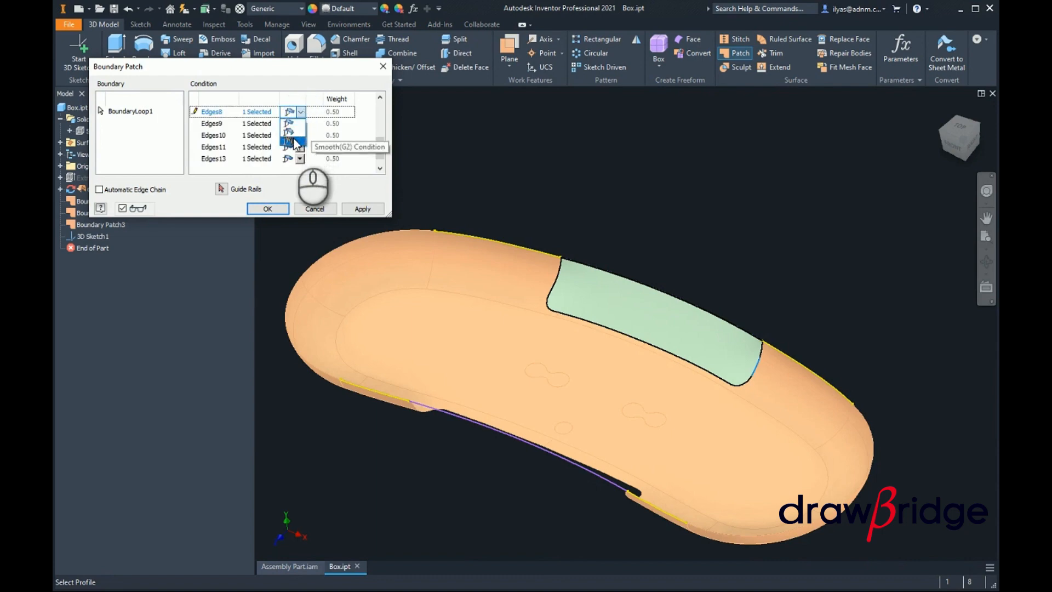
left_click(214, 112)
scroll(215, 112, "up", 3)
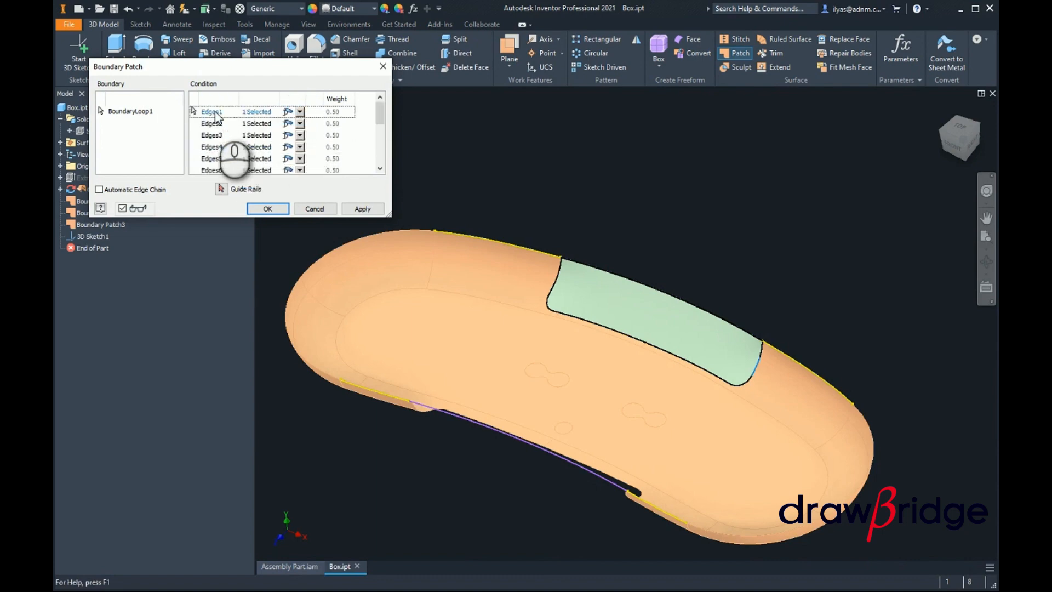
scroll(215, 123, "down", 3)
left_click(215, 146)
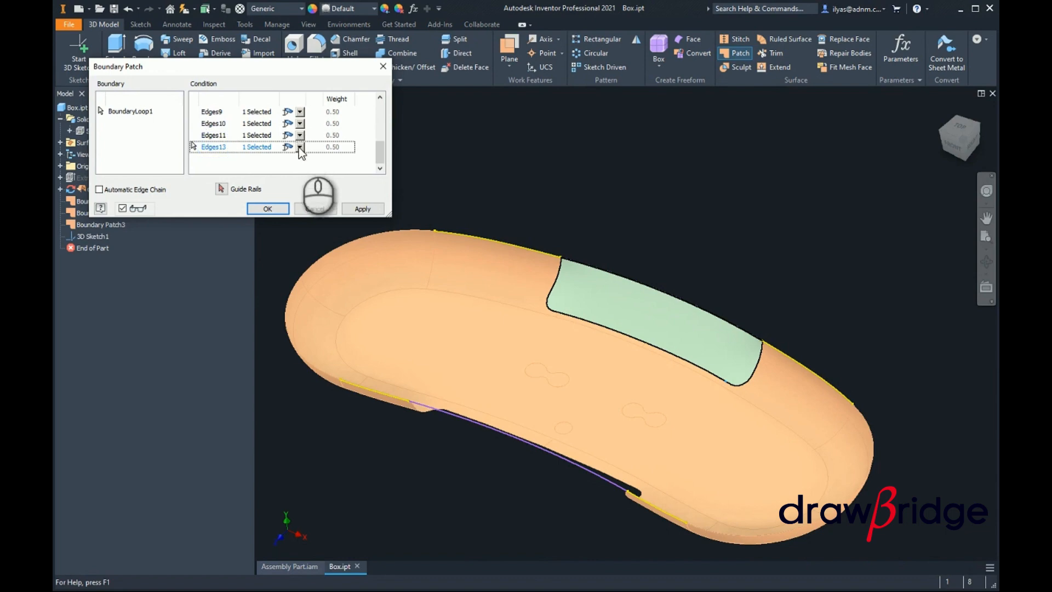
left_click(300, 146)
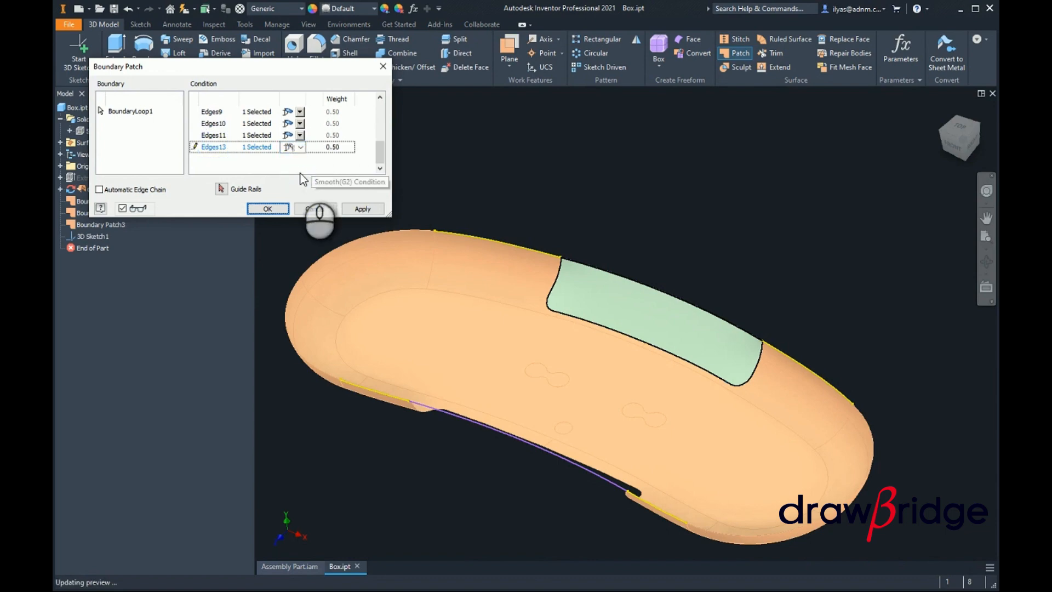
left_click(301, 135)
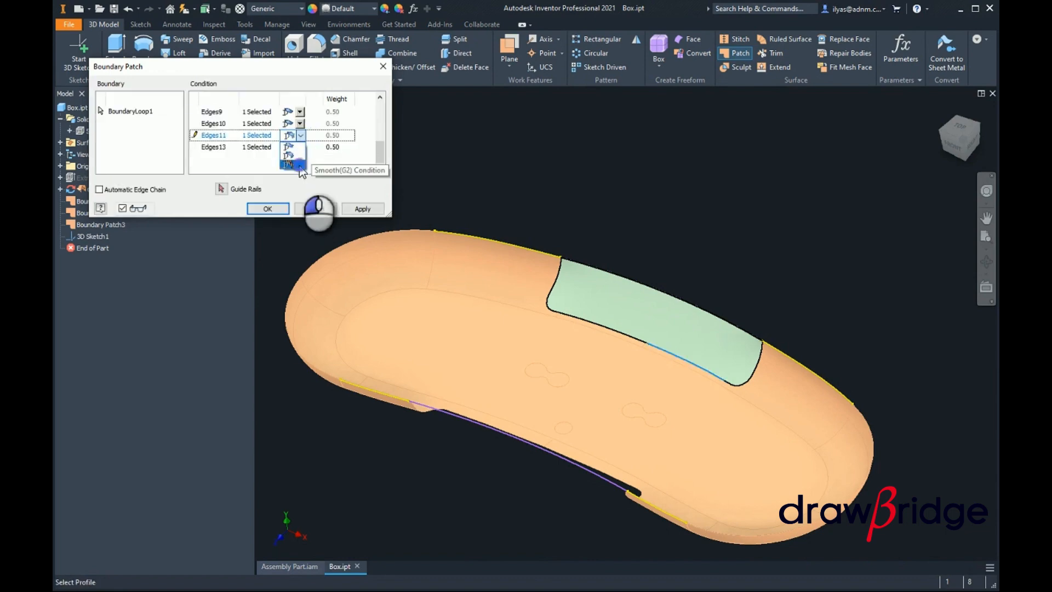
left_click(296, 159)
left_click(299, 123)
left_click(299, 155)
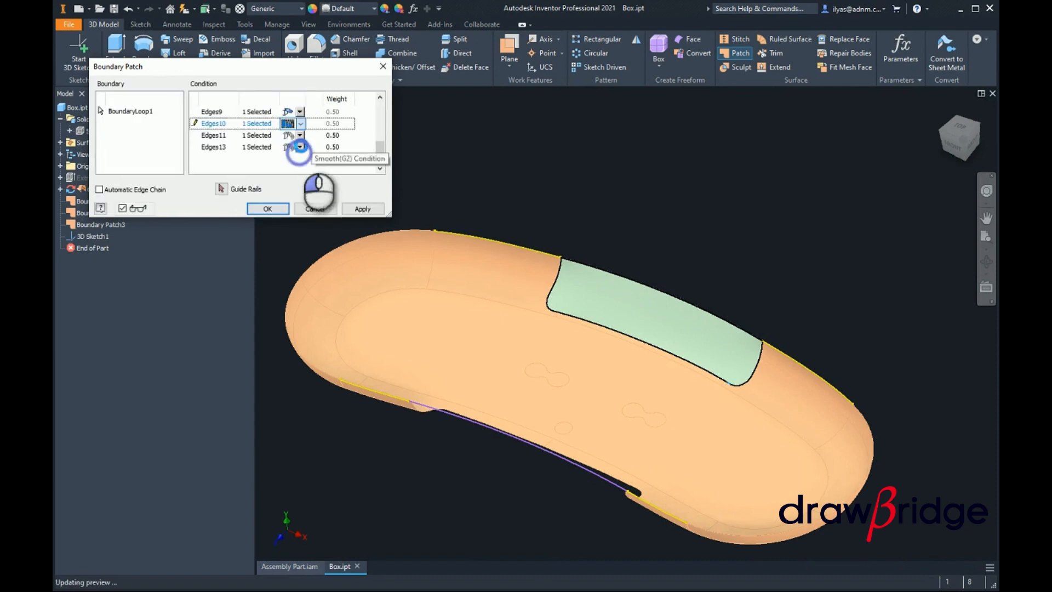
left_click(300, 111)
left_click(300, 140)
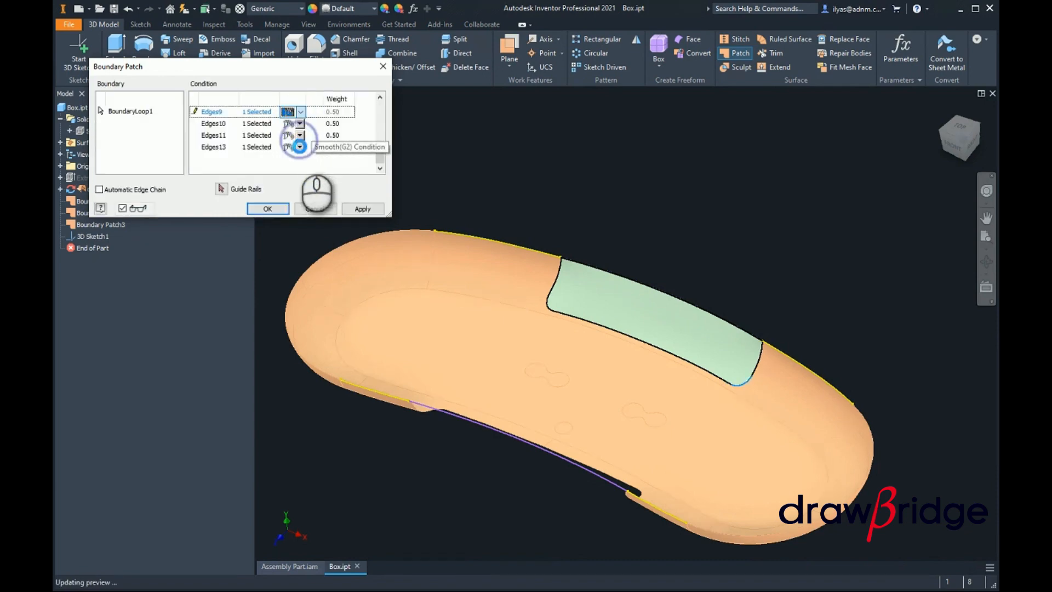
Step: Set Edges8 and Edges7 to the Smooth (G2) condition and check the conditions available for the 3D sketch arc
scroll(299, 148, "up", 1)
left_click(301, 135)
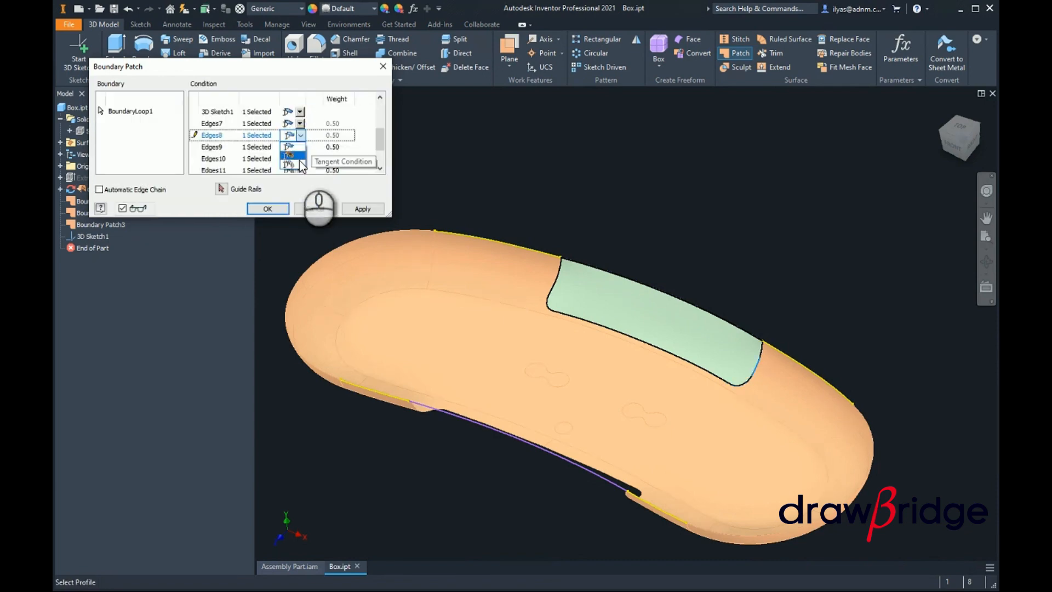
left_click(299, 163)
left_click(300, 124)
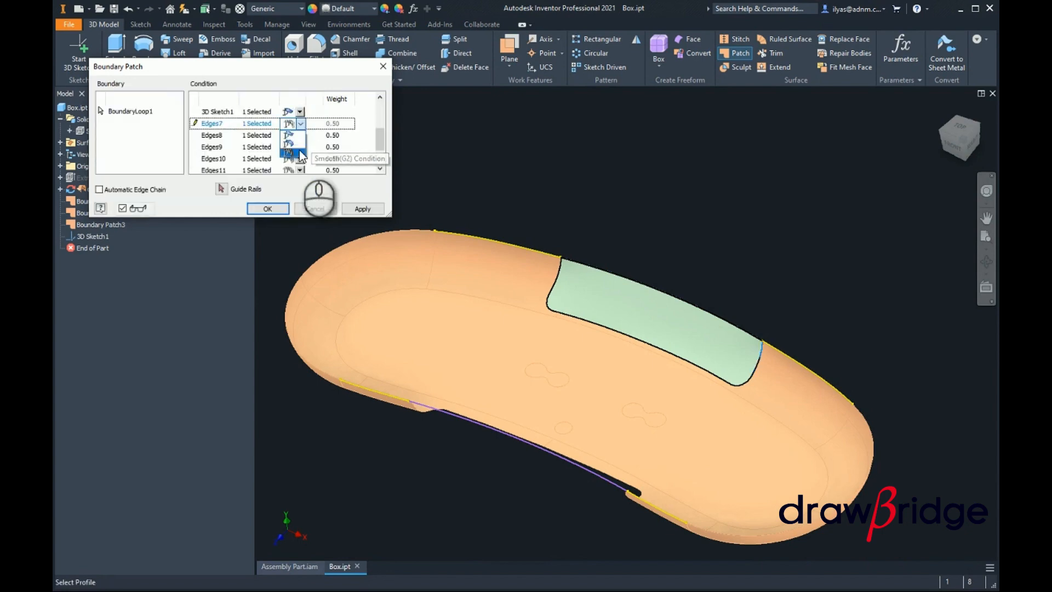
left_click(299, 151)
left_click(300, 111)
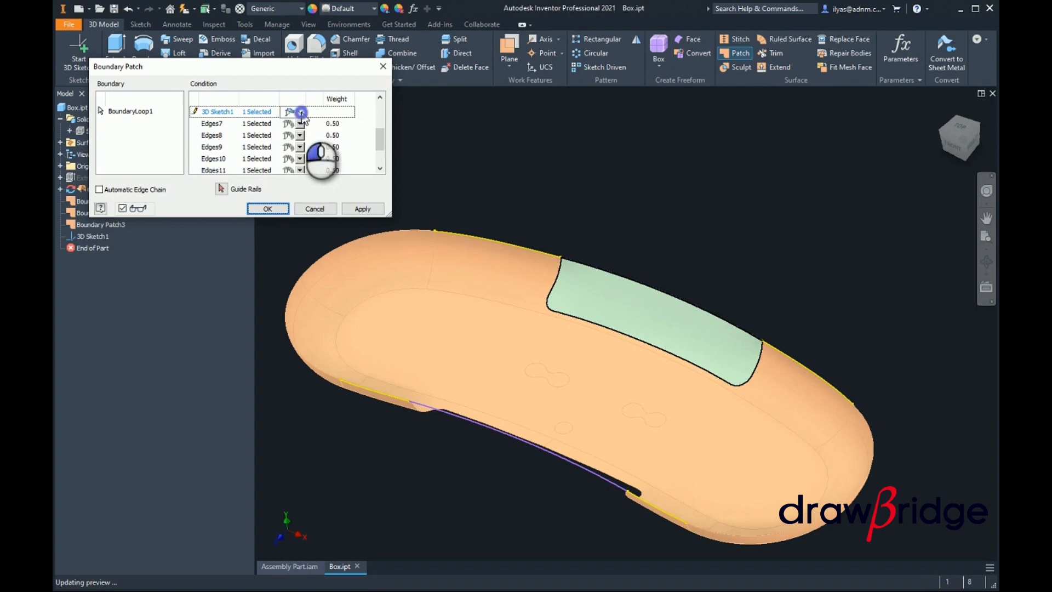
left_click(300, 112)
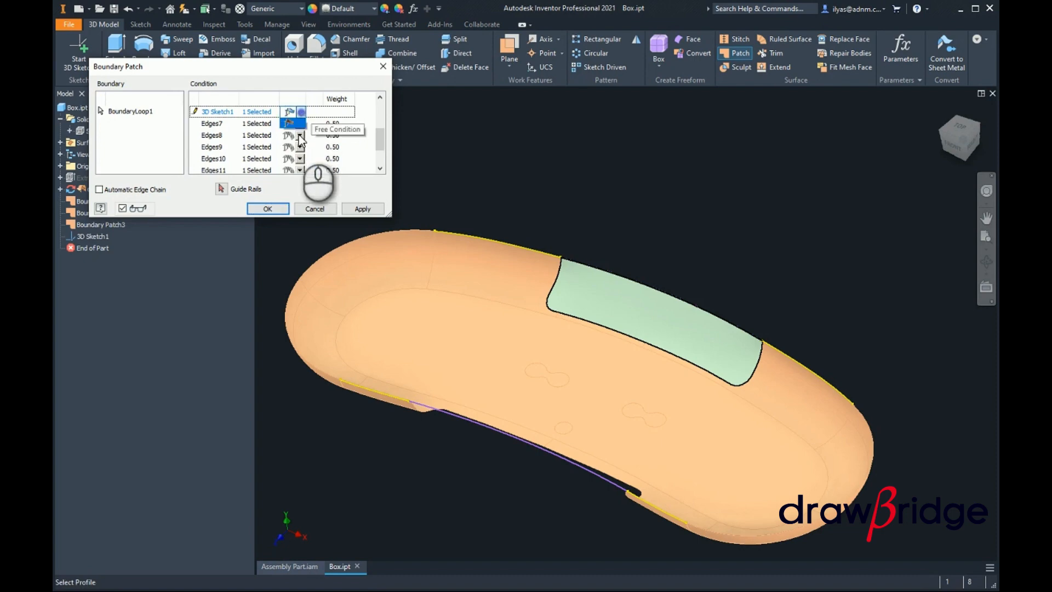
left_click(377, 142)
mouse_move(377, 142)
left_mouse_down()
mouse_move(377, 116)
mouse_move(377, 129)
left_mouse_up()
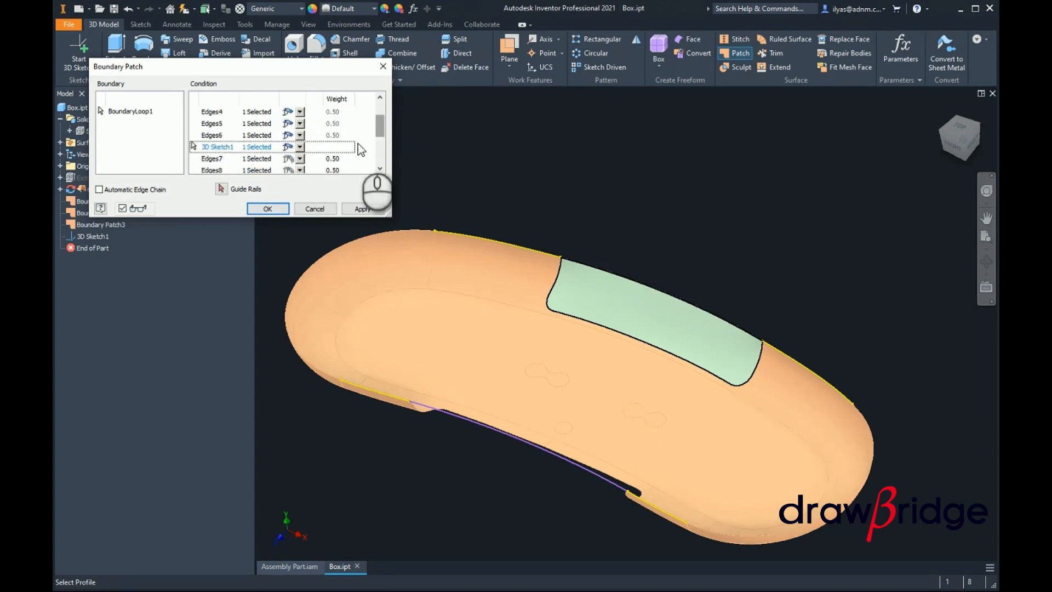
Step: Apply the Smooth (G2) condition to Edges6, Edges5 and Edges4 of the patch boundary
left_click(300, 136)
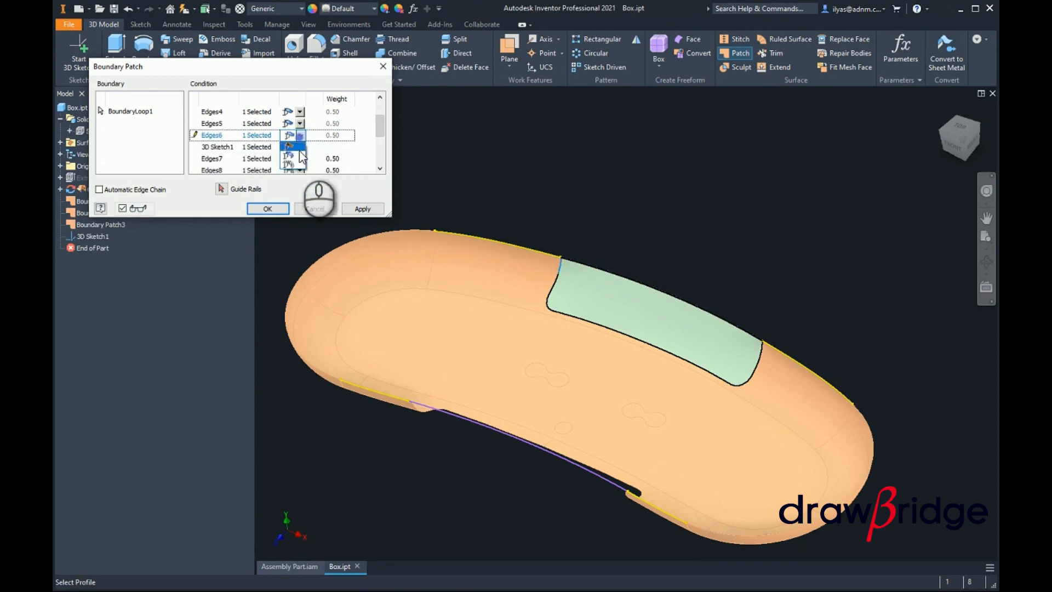
left_click(289, 169)
left_click(302, 125)
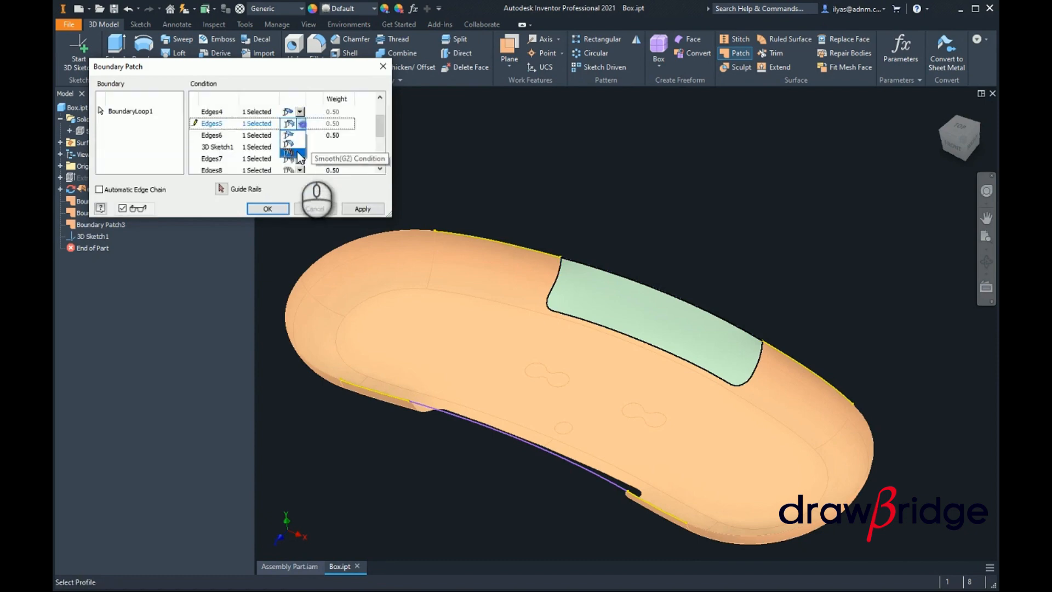
left_click(297, 147)
left_click(302, 113)
left_click(289, 130)
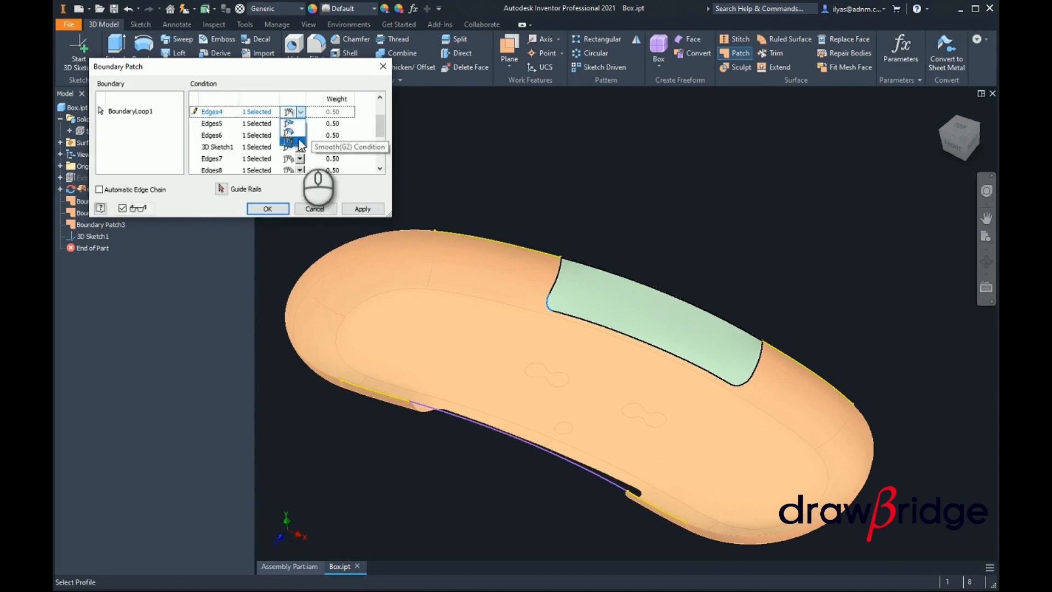
Step: Make Edges3, Edges2 and Edges1 Smooth (G2) as well and create the larger gap's boundary patch
left_click_drag(377, 130, 382, 121)
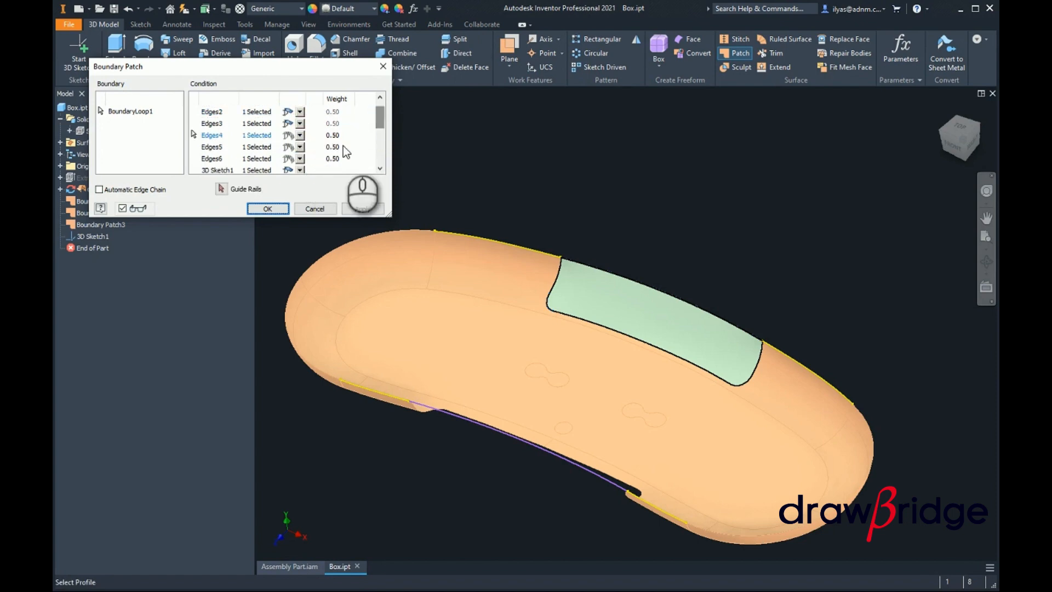
left_click(301, 124)
left_click(299, 153)
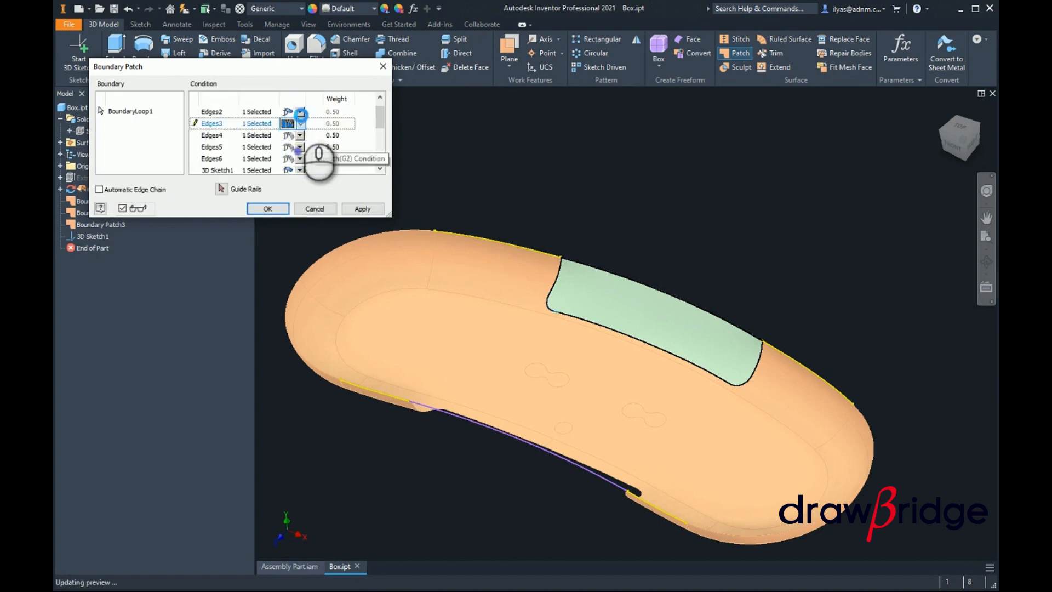
left_click(299, 112)
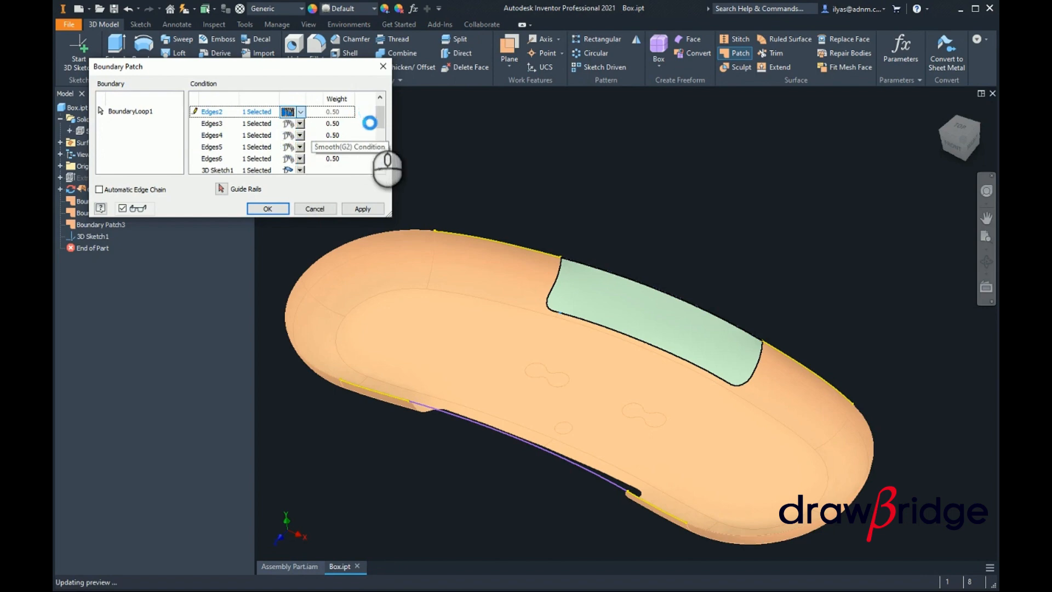
scroll(380, 117, "up", 1)
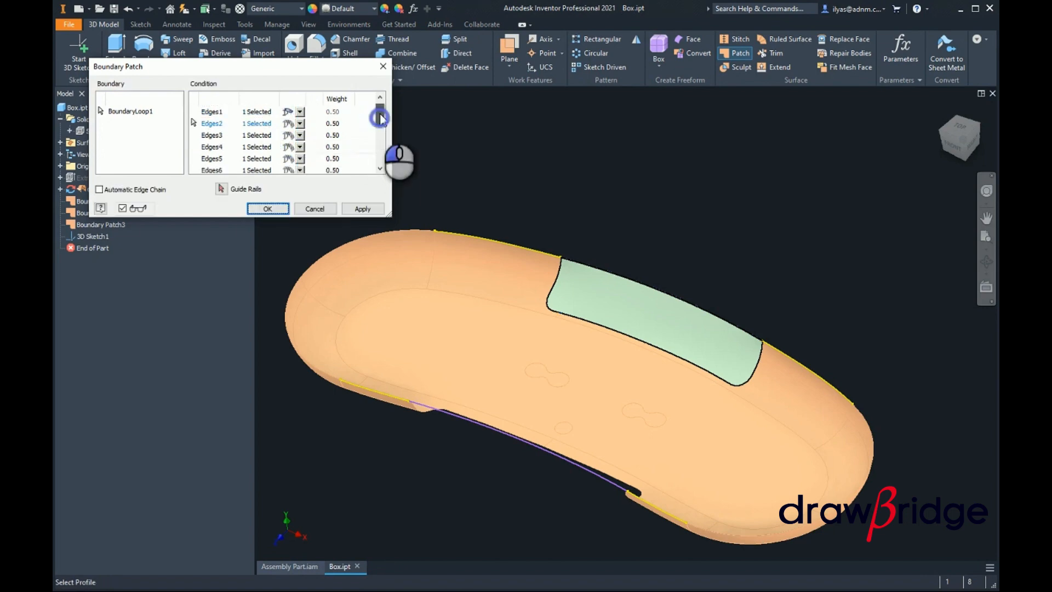
left_click(300, 111)
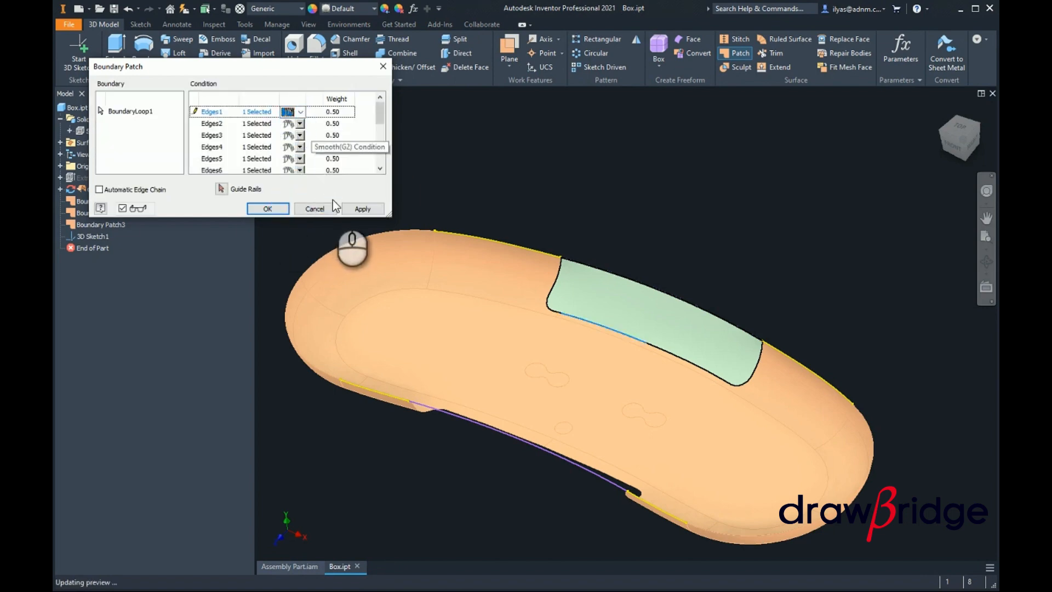
left_click(268, 209)
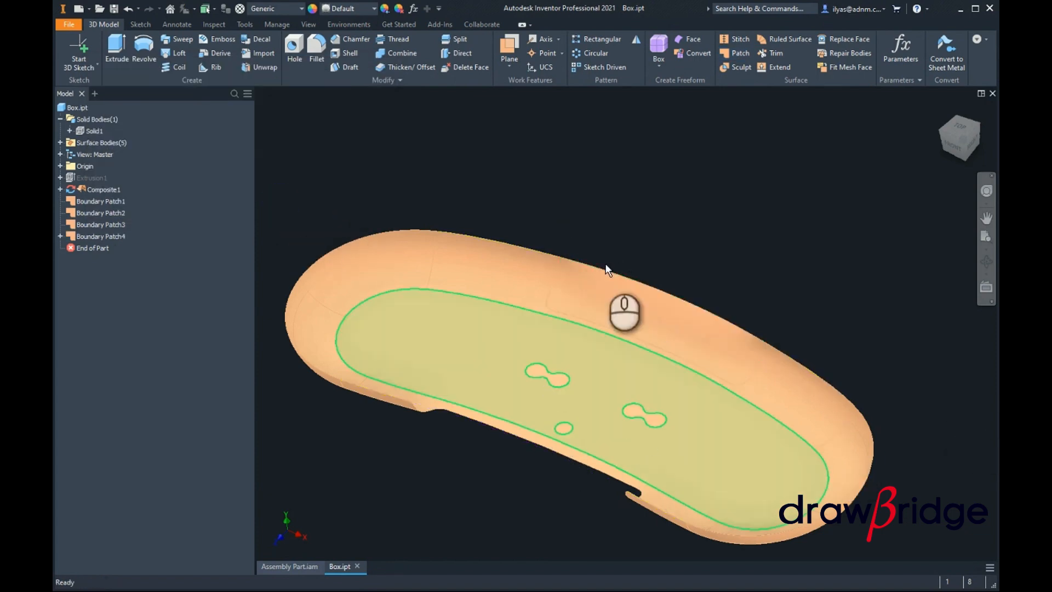
Step: Turn on the visibility of 3D Sketch1 beneath Boundary Patch4
left_click(60, 237)
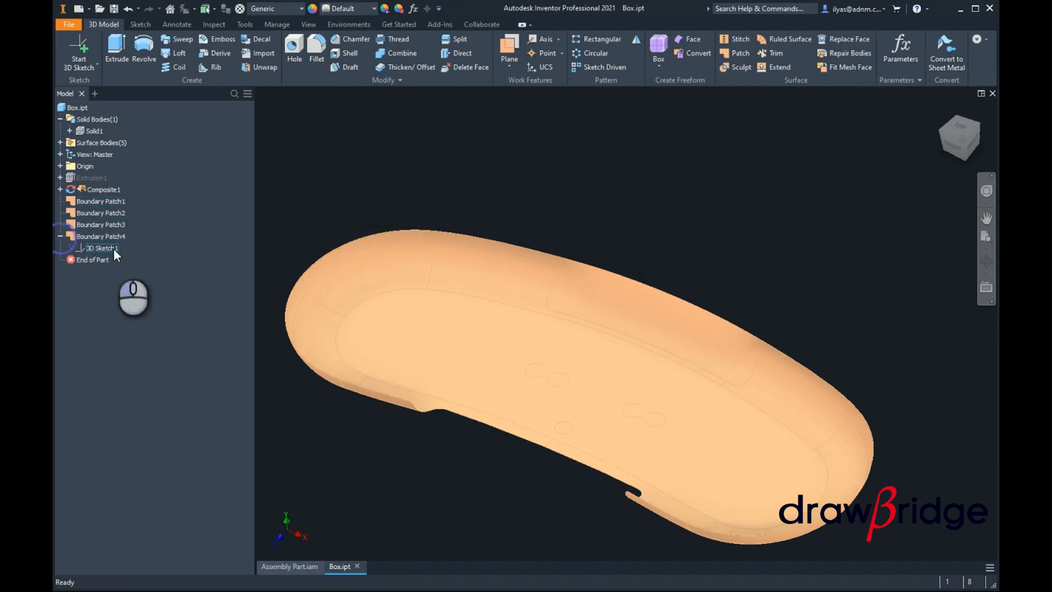
right_click(113, 247)
key("v")
left_click(677, 172)
Step: Start a boundary patch on the remaining side gap, selecting the 3D sketch arc and the adjoining edges at one end of the gap
middle_click_drag(586, 451, 576, 425, "shift")
scroll(576, 425, "up", 3)
left_click(663, 242)
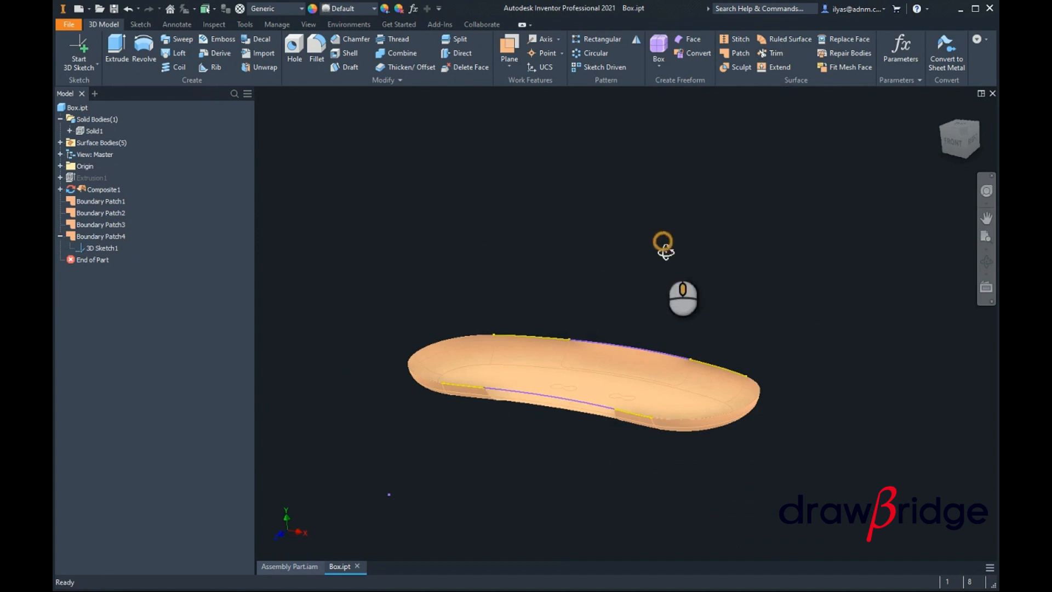
scroll(568, 418, "down", 4)
scroll(553, 390, "down", 3)
scroll(553, 386, "up", 2)
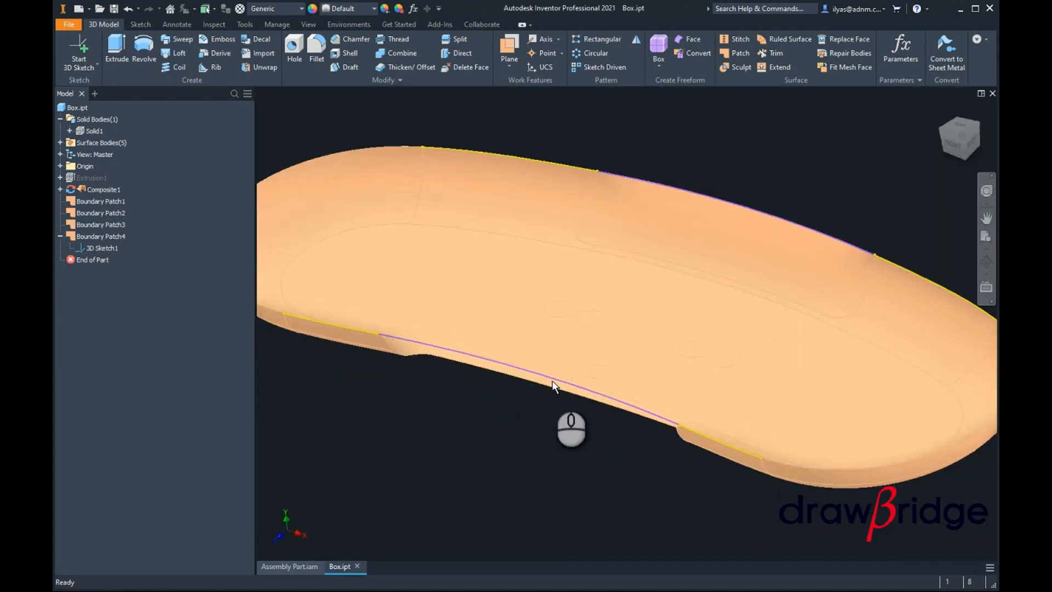
left_click(742, 54)
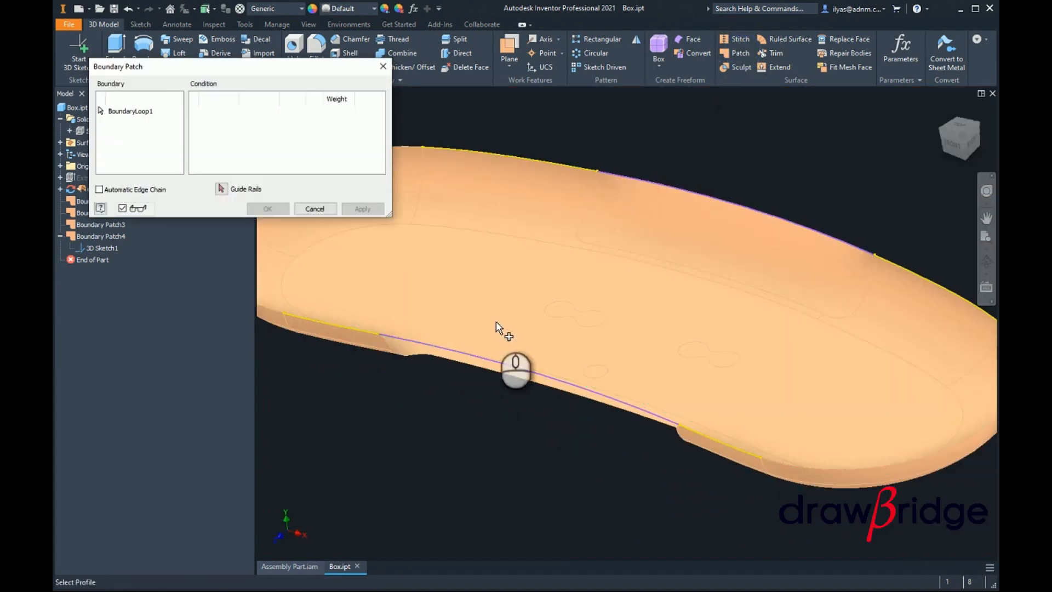
left_click(393, 337)
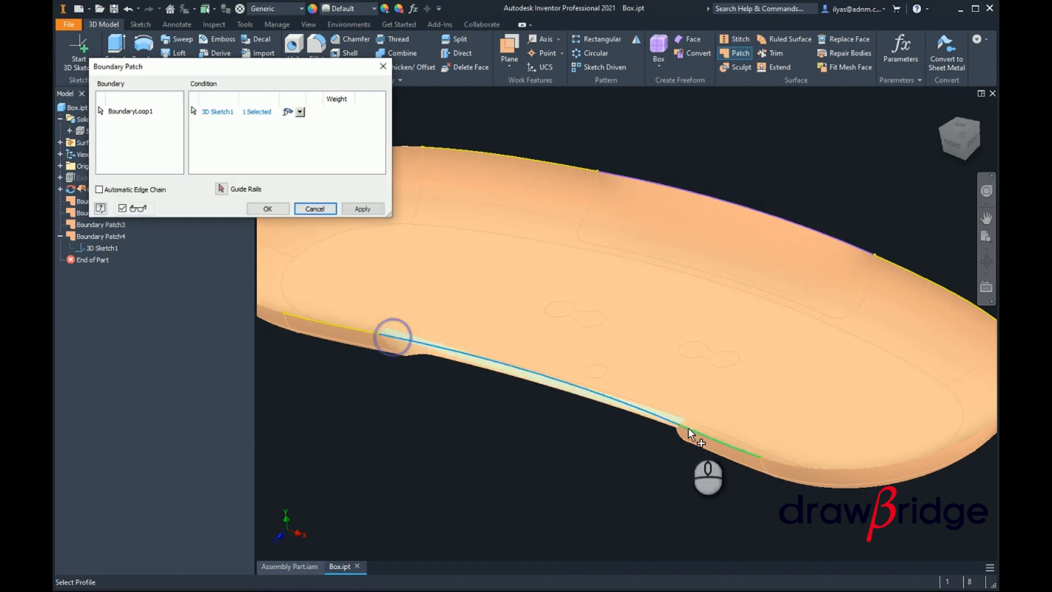
scroll(688, 429, "down", 2)
left_click(667, 439)
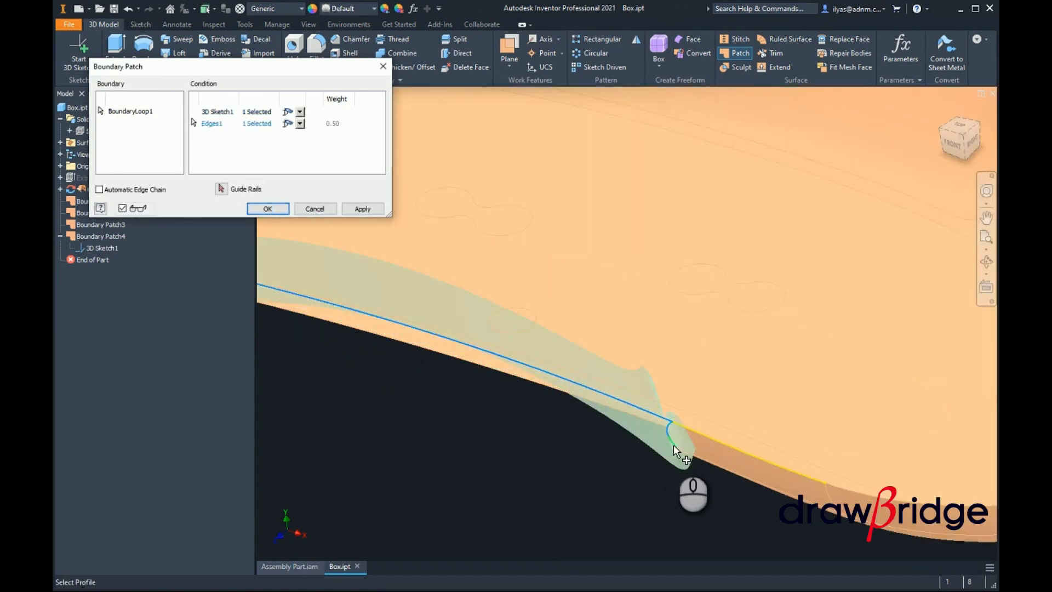
left_click(673, 445)
left_click(683, 450)
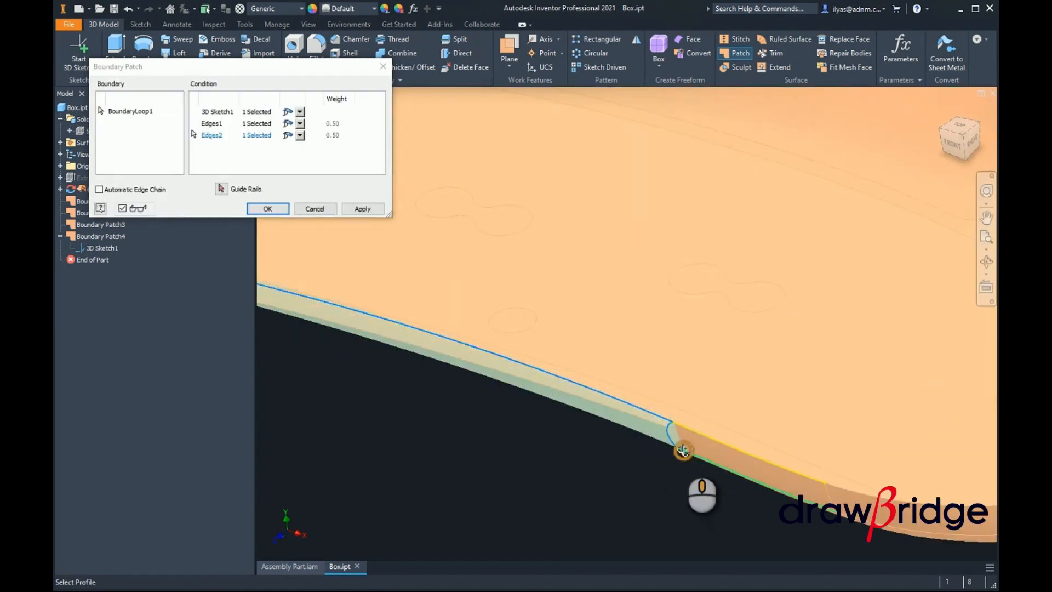
Step: Close the patch boundary with the rest of that end, the gap's long lower edges and the edges at its opposite end
middle_click_drag(683, 450, 704, 431, "shift")
middle_click_drag(720, 396, 636, 495)
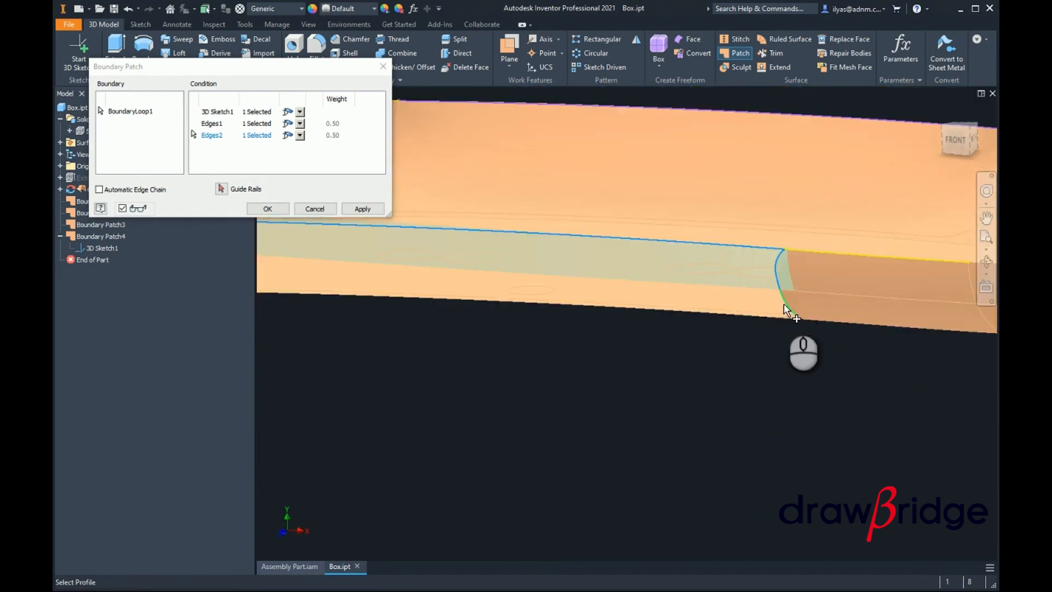
left_click(784, 306)
left_click(772, 319)
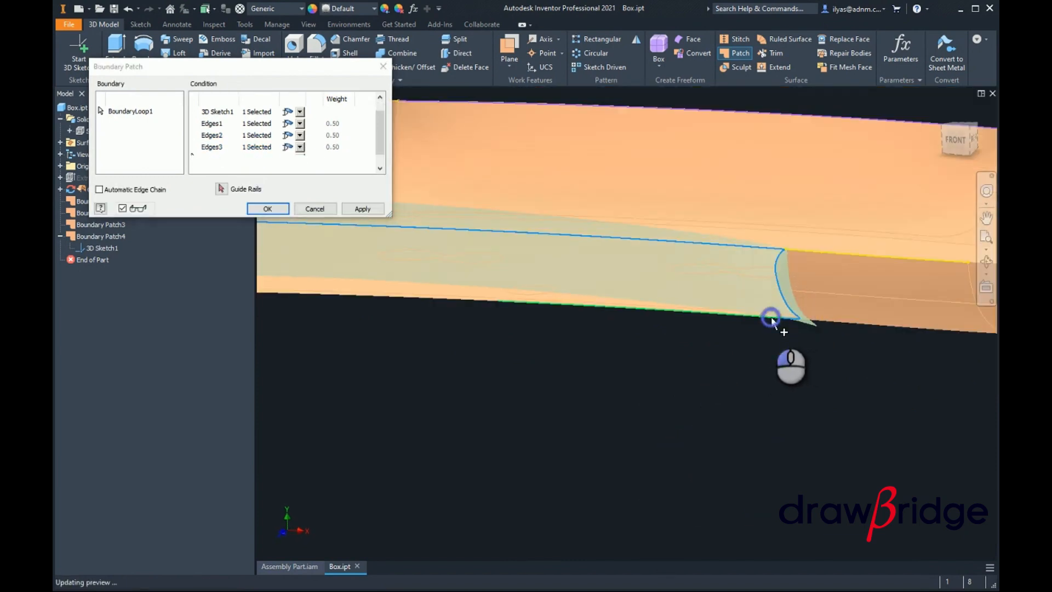
left_click(479, 300)
scroll(553, 320, "down", 3)
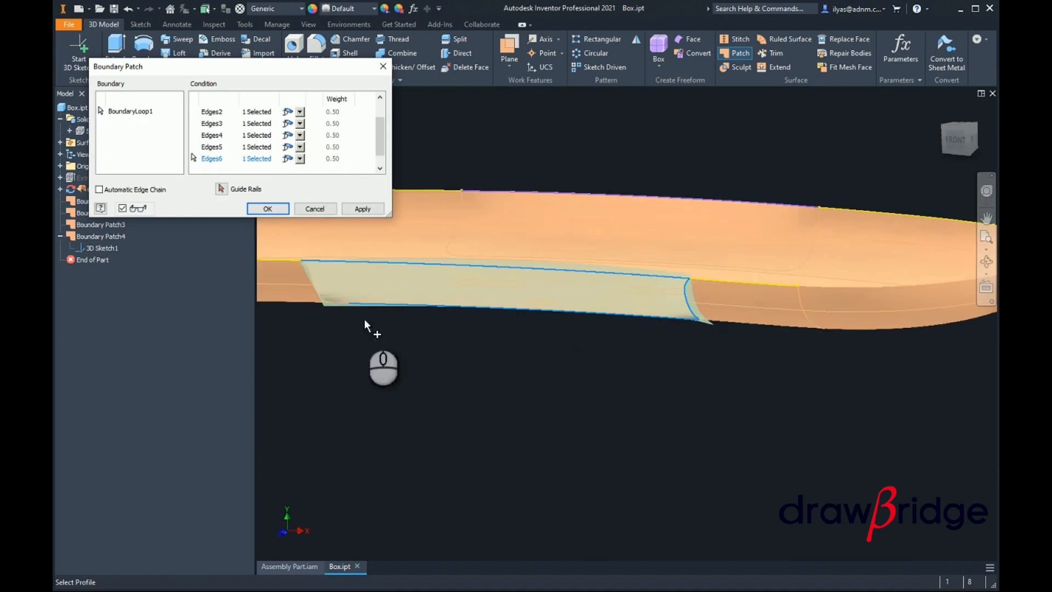
left_click(332, 301)
left_click(315, 286)
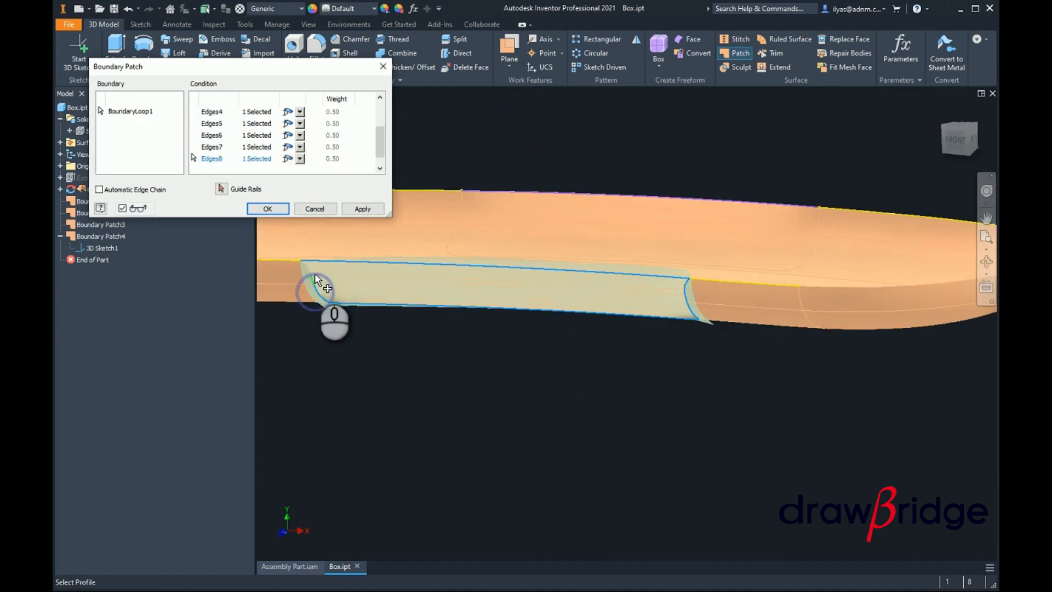
left_click(316, 274)
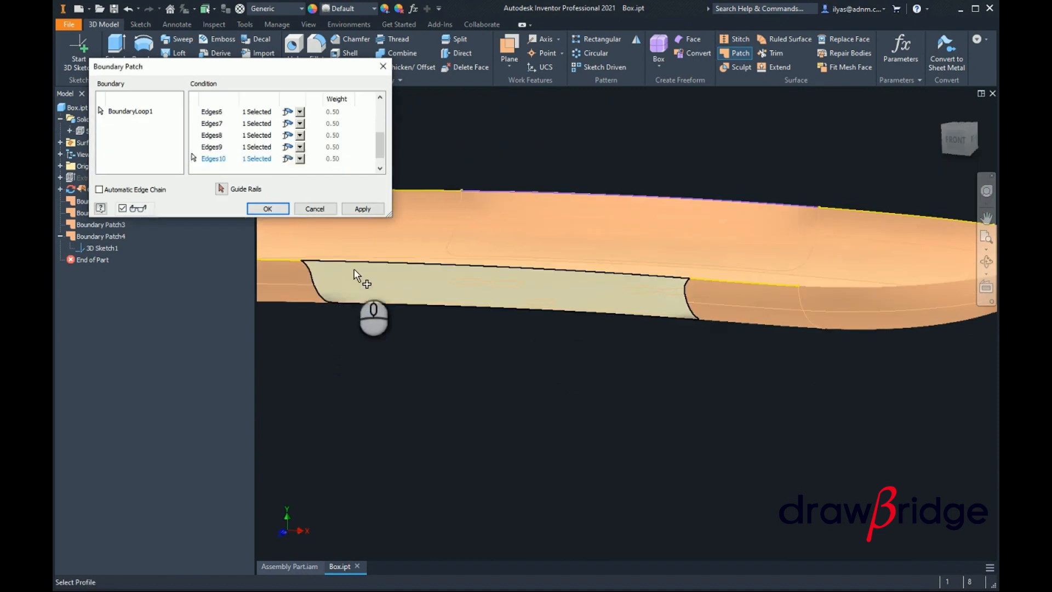
Step: Set Edges10, Edges9, Edges8, Edges7 and Edges6 of the patch boundary to the Smooth (G2) condition
left_click(288, 158)
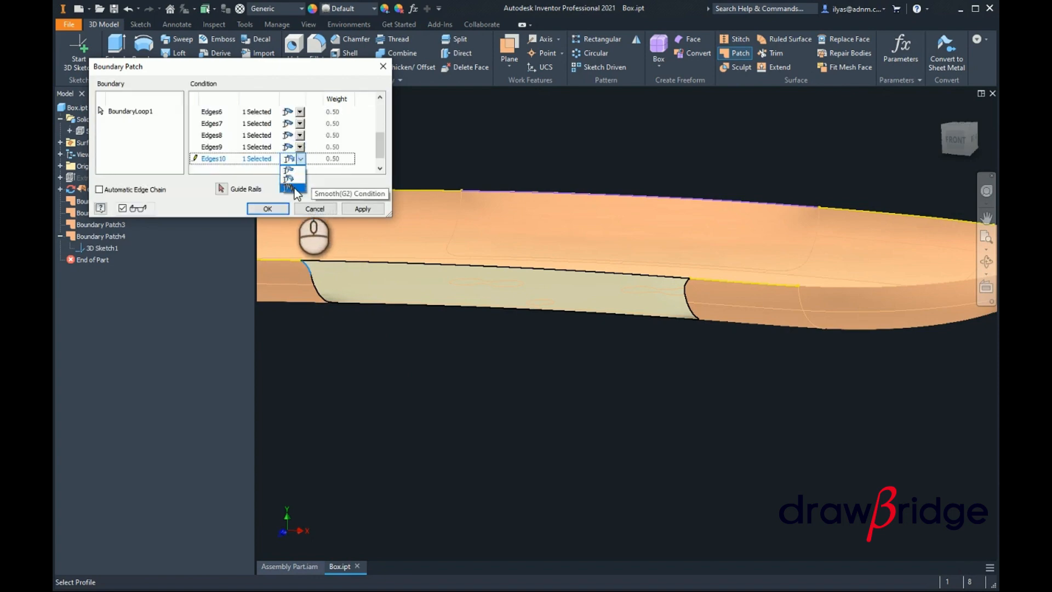
left_click(301, 147)
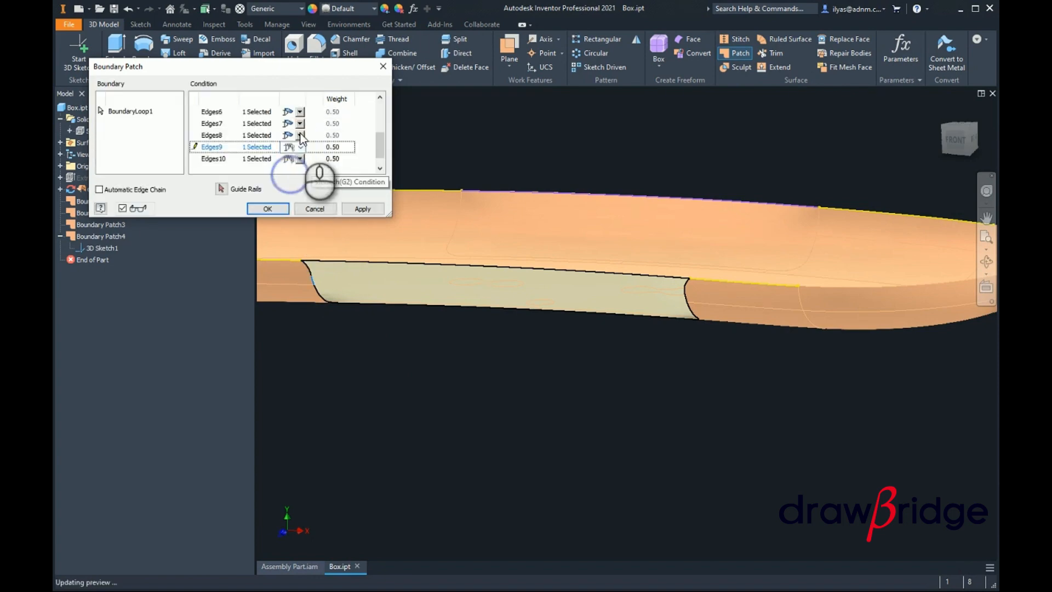
left_click(301, 137)
left_click(293, 164)
left_click(300, 124)
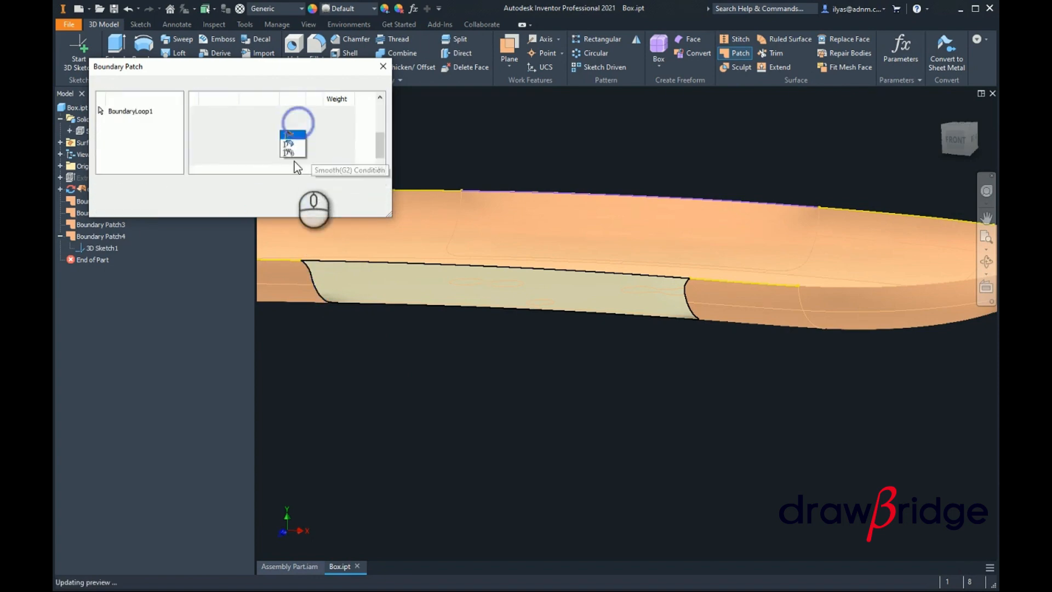
left_click(294, 154)
left_click(300, 112)
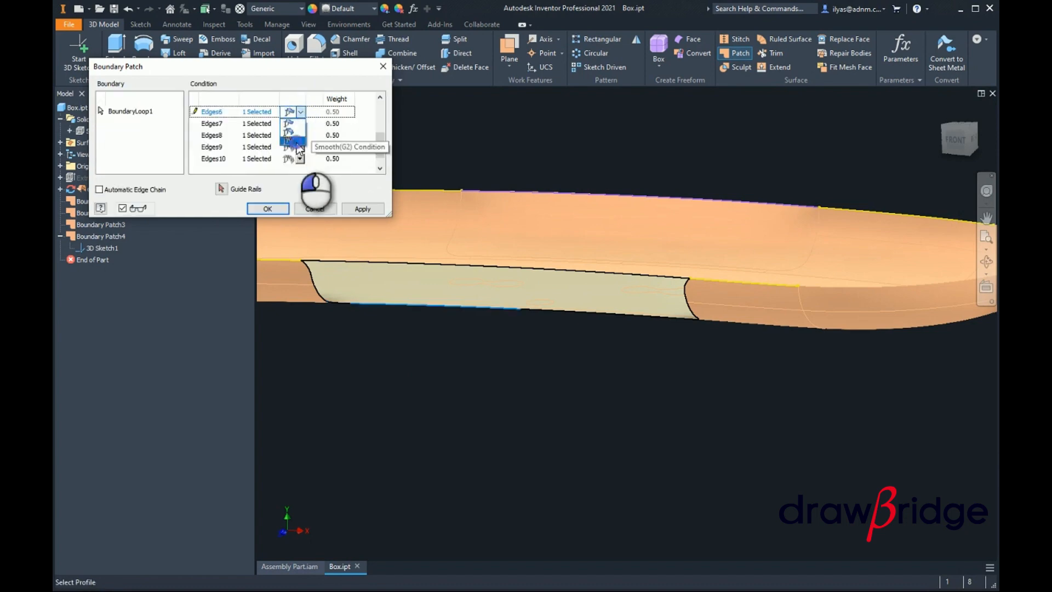
left_click(296, 143)
Step: Apply the Smooth (G2) condition to Edges5, Edges4 and Edges3 of the side gap's patch
scroll(300, 147, "up", 1)
left_click(300, 136)
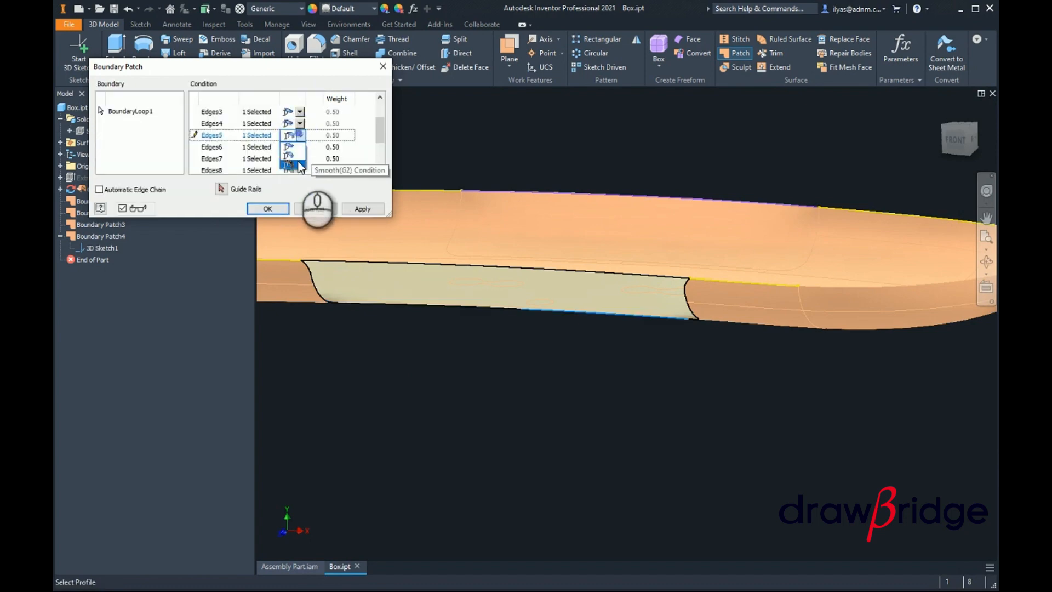
left_click(289, 159)
left_click(300, 123)
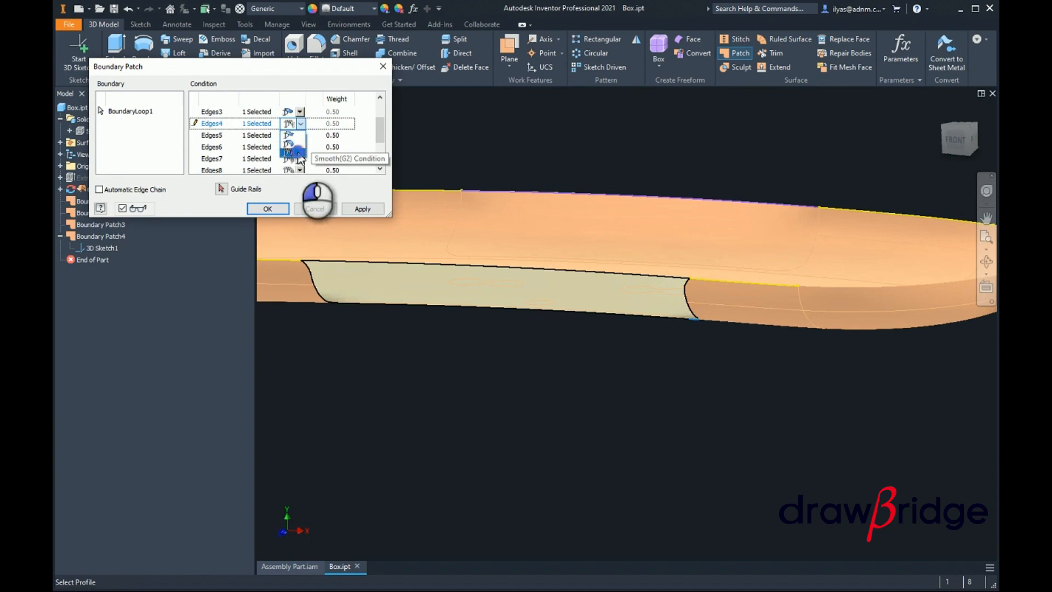
left_click(298, 154)
left_click(300, 112)
left_click(290, 142)
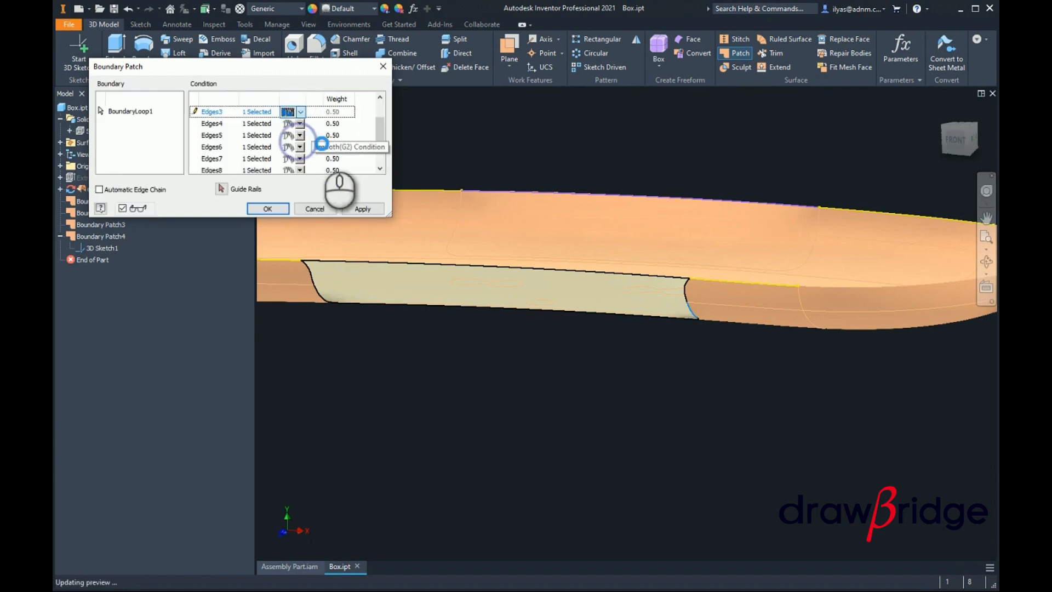
Step: Make Edges2 and Edges1 Smooth (G2), check the conditions offered for the 3D sketch arc, and create the boundary patch
scroll(324, 144, "up", 1)
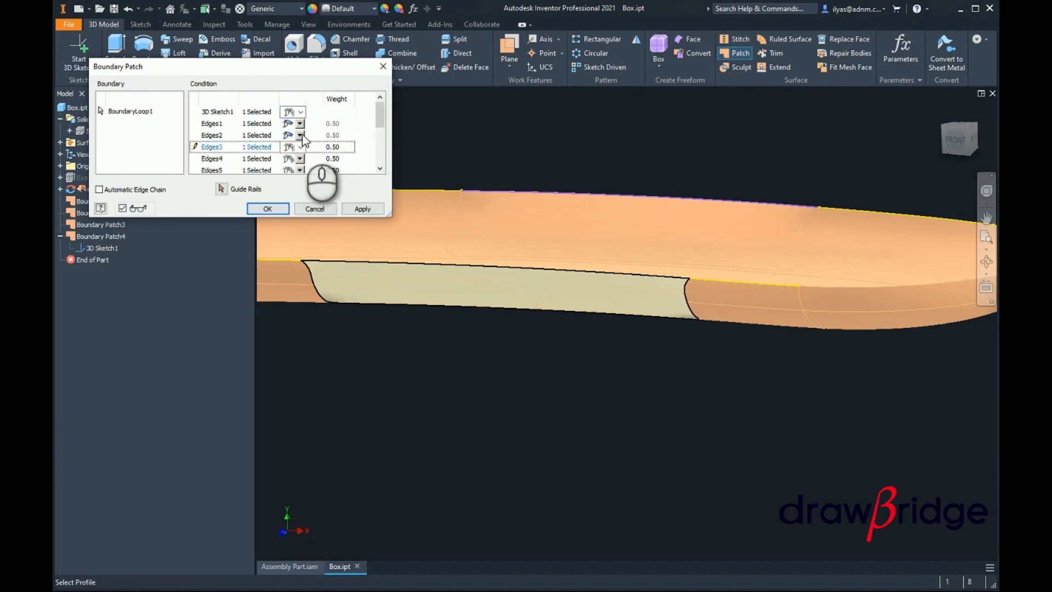
left_click(300, 135)
left_click(291, 164)
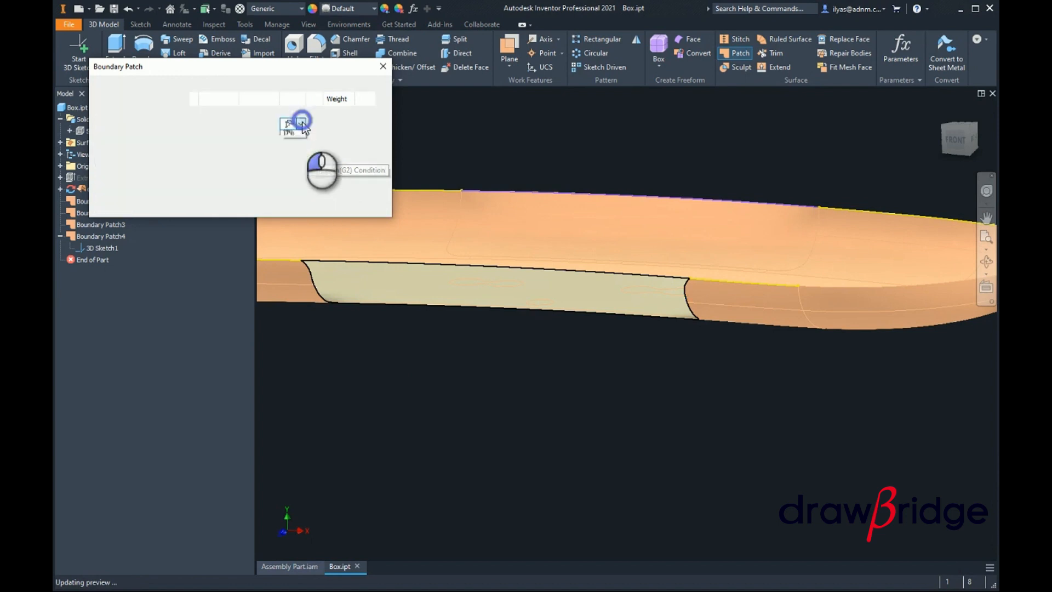
left_click(300, 123)
left_click(298, 153)
left_click(300, 113)
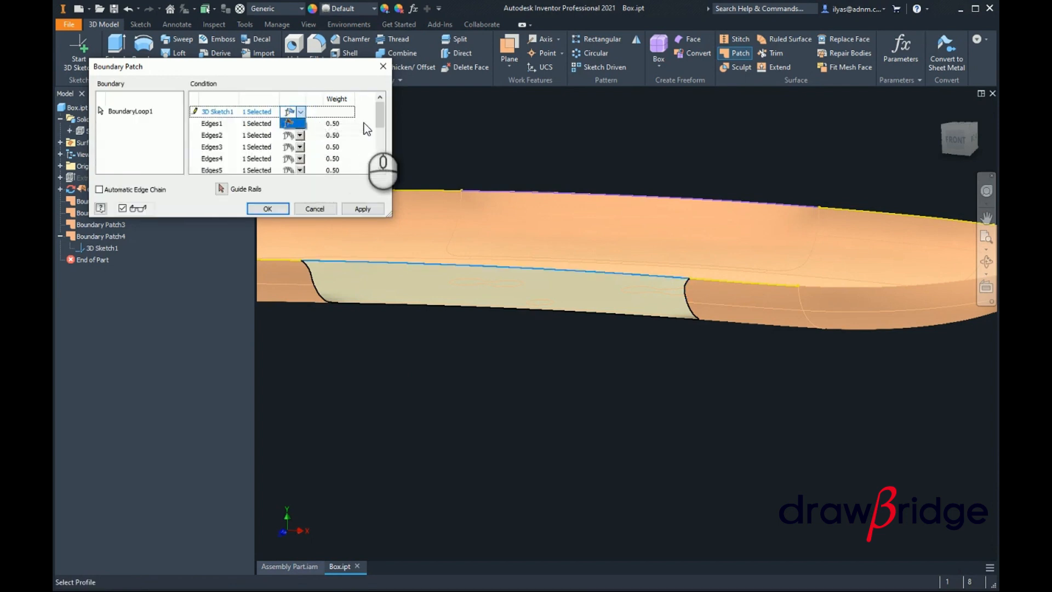
left_click(276, 208)
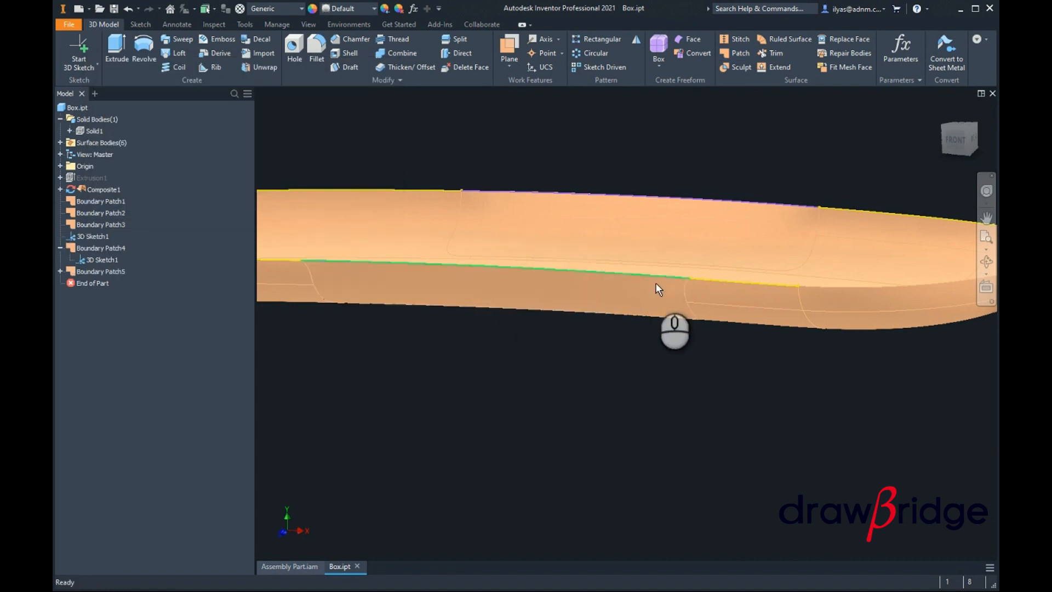
Step: Inspect the patched shell from above, then show the Solid1 box for comparison and hide it again
mouse_move(655, 281)
middle_mouse_down("shift")
mouse_move(665, 285)
mouse_move(645, 274)
middle_mouse_up("shift")
middle_click_drag(612, 297, 635, 282, "shift")
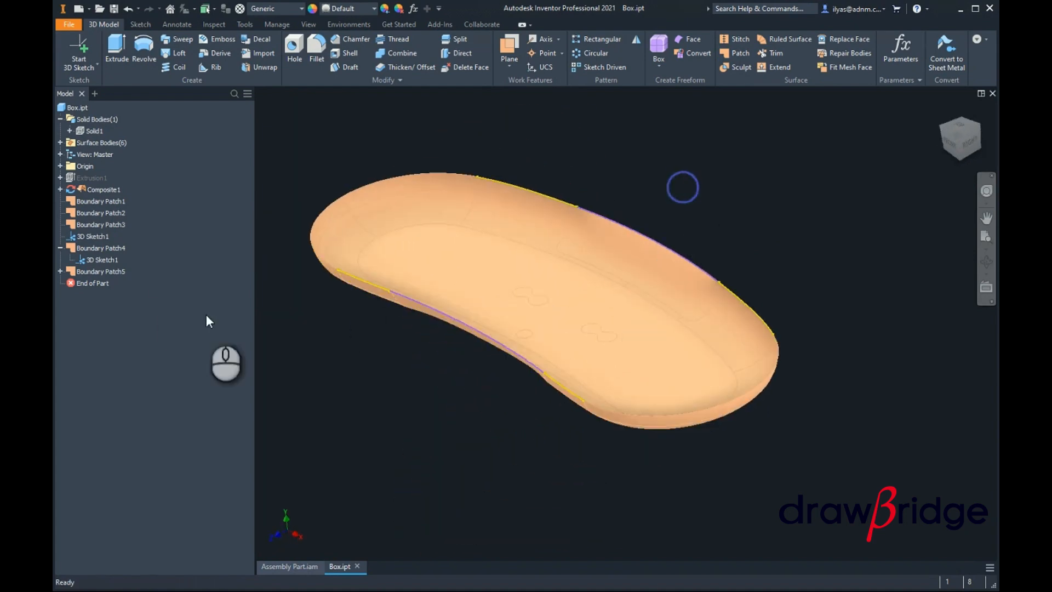
right_click(87, 131)
key("v")
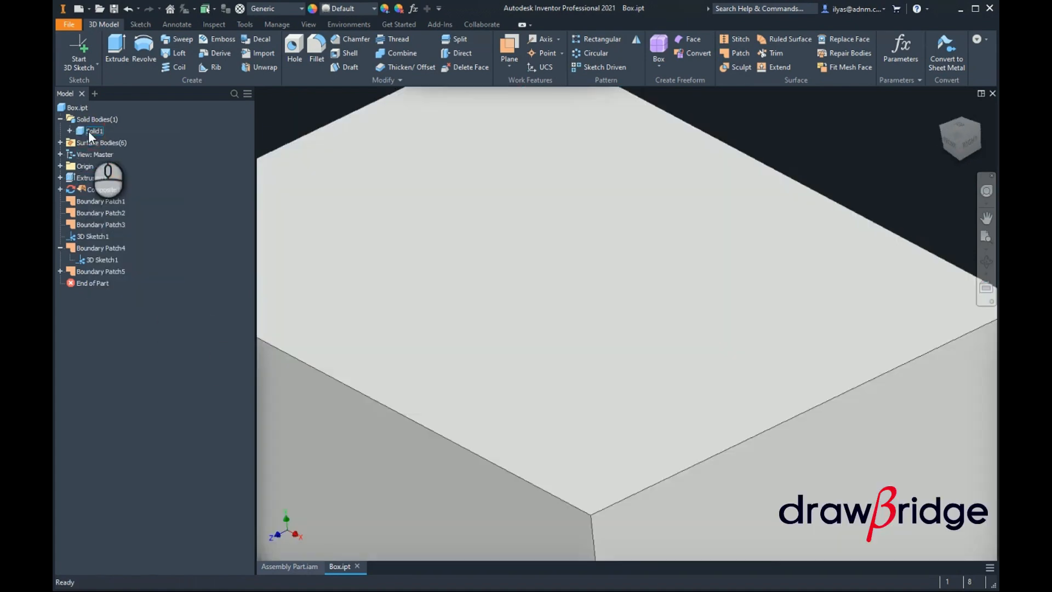
right_click(88, 130)
key("v")
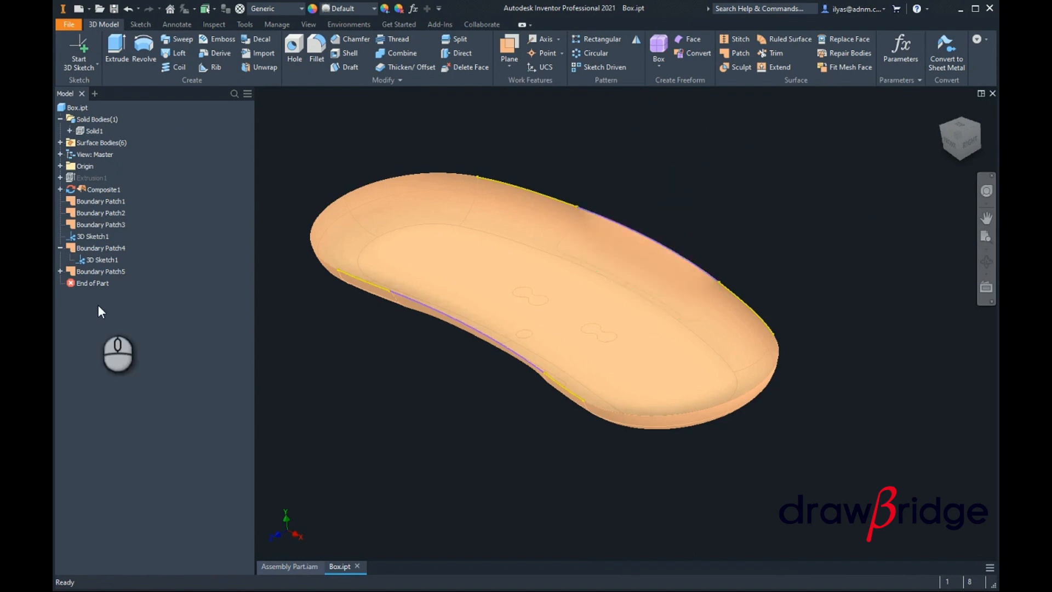
Step: Hide 3D Sketch1 and stitch the composite surface and the five boundary patches together
left_click(100, 259)
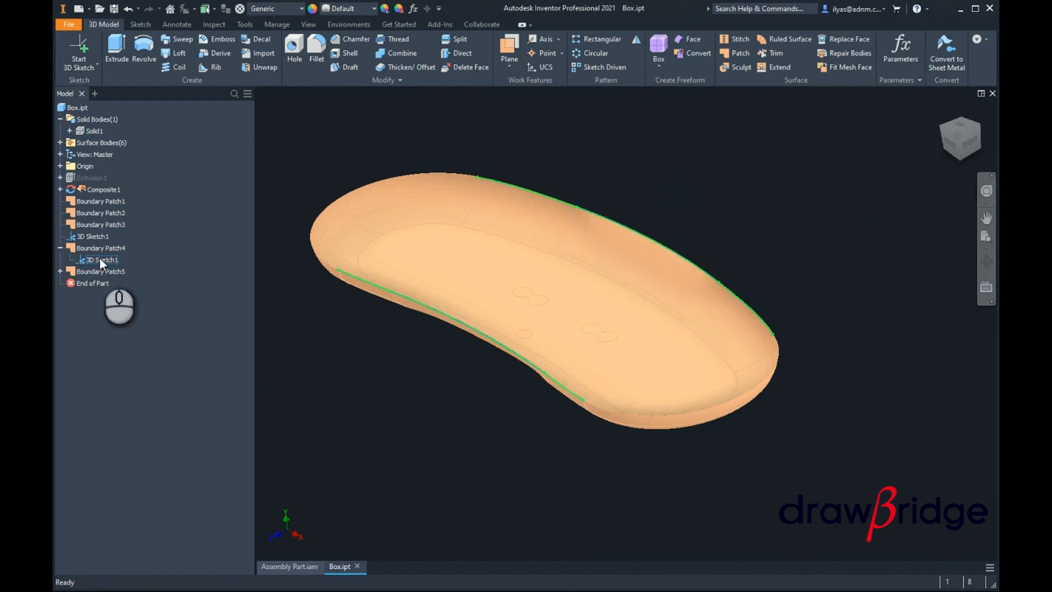
left_click(786, 40)
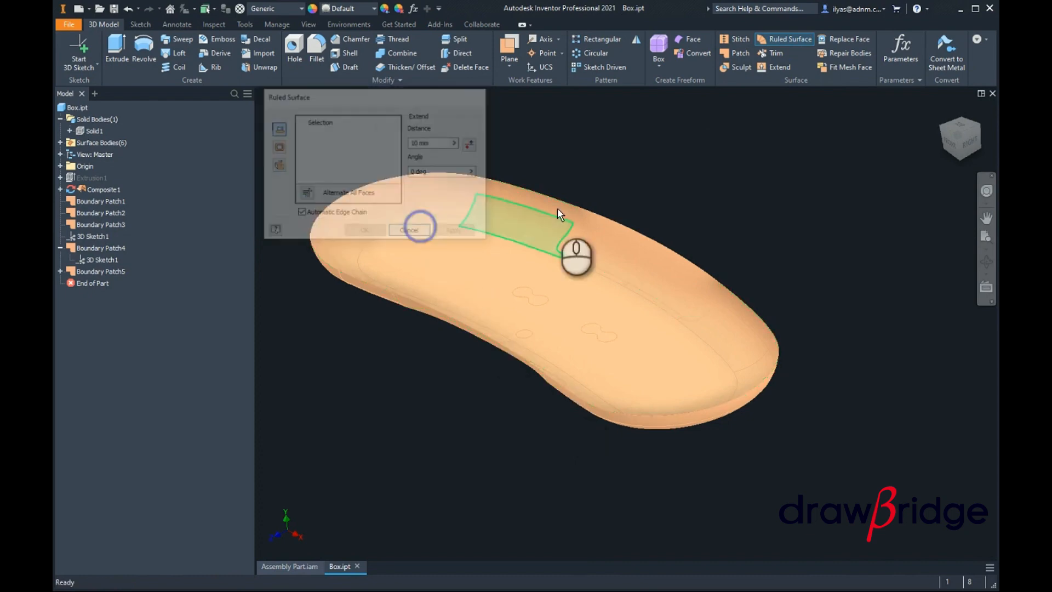
left_click(736, 39)
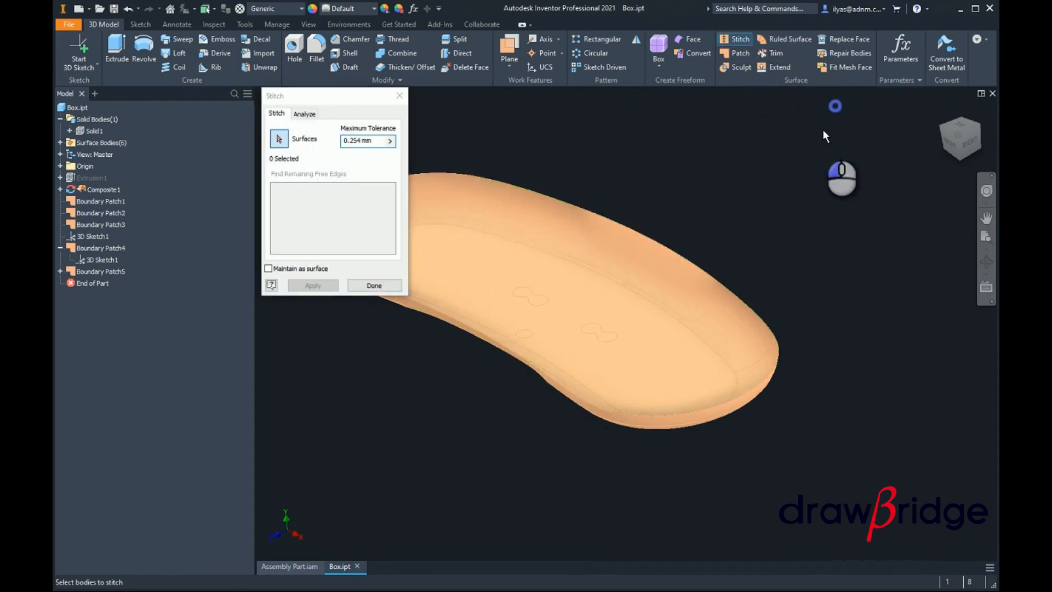
left_click_drag(823, 130, 334, 274)
left_click(335, 285)
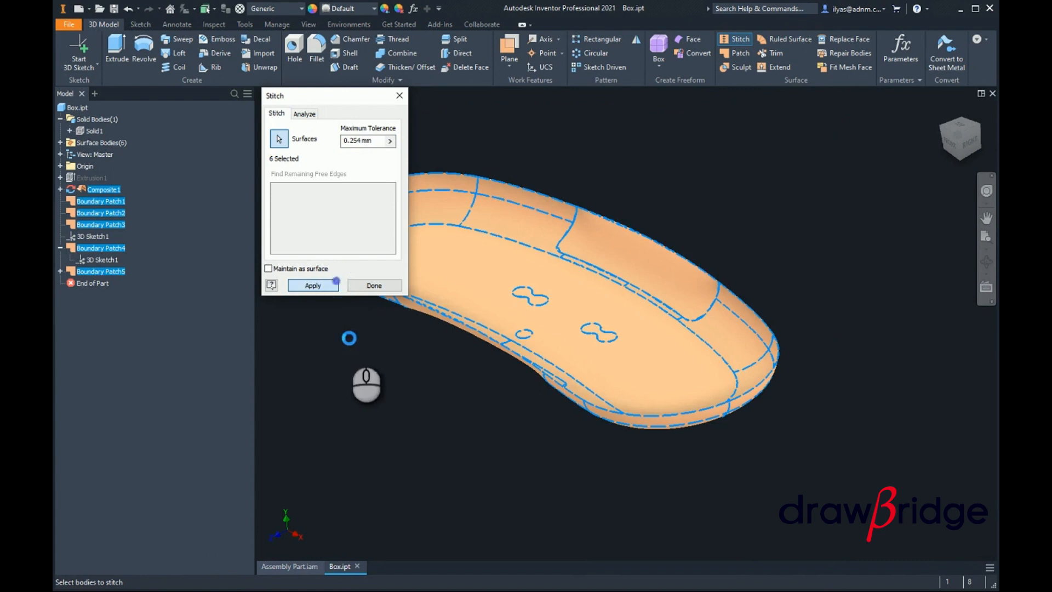
Step: Create a 10 mm vector-type ruled surface at 0 deg from the shell's open rim, using the origin Y Axis as direction
left_click(781, 40)
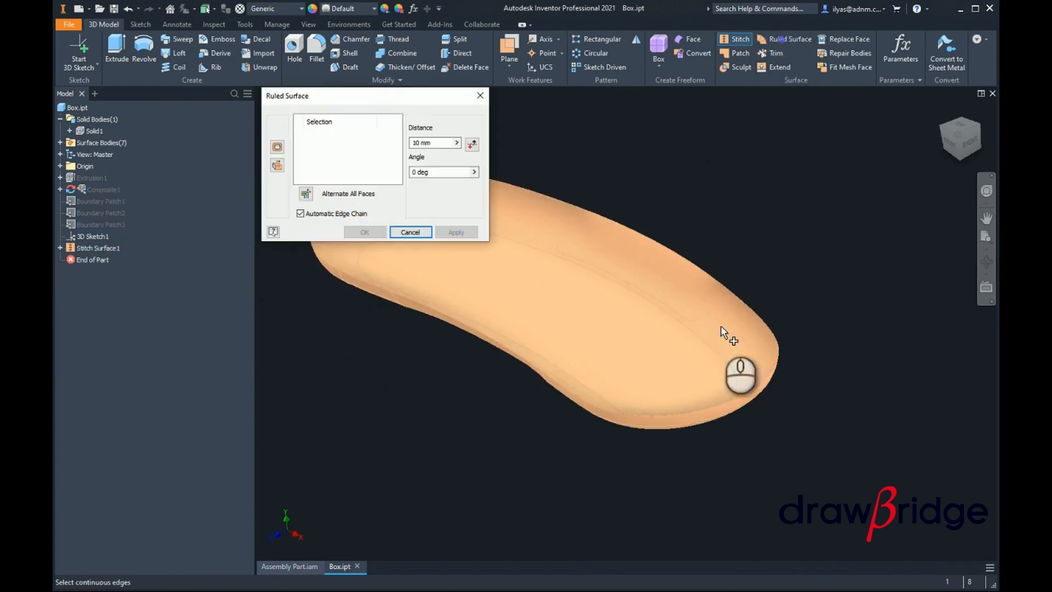
left_click(712, 276)
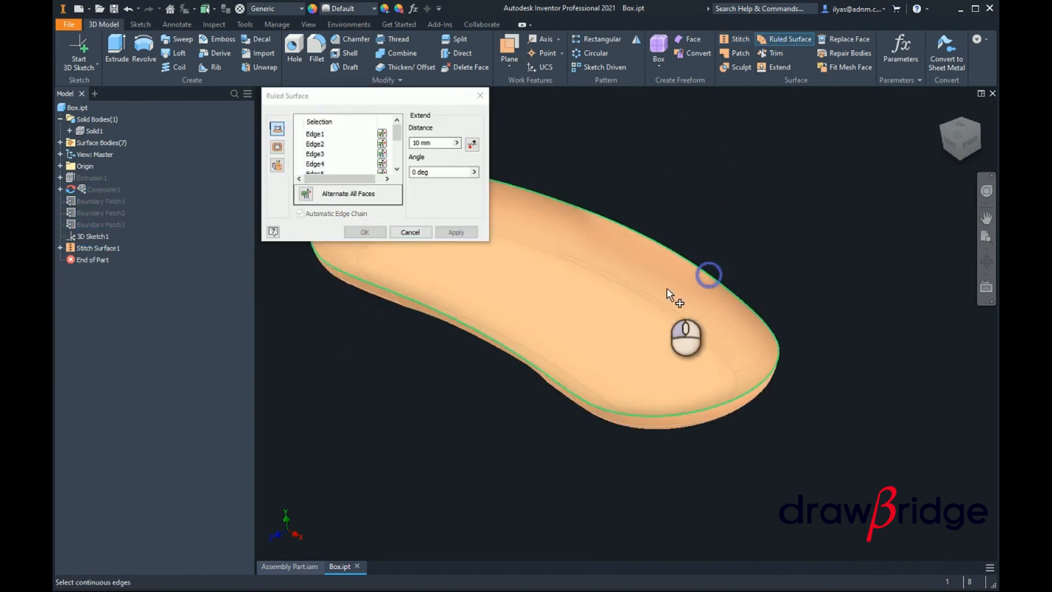
left_click(278, 165)
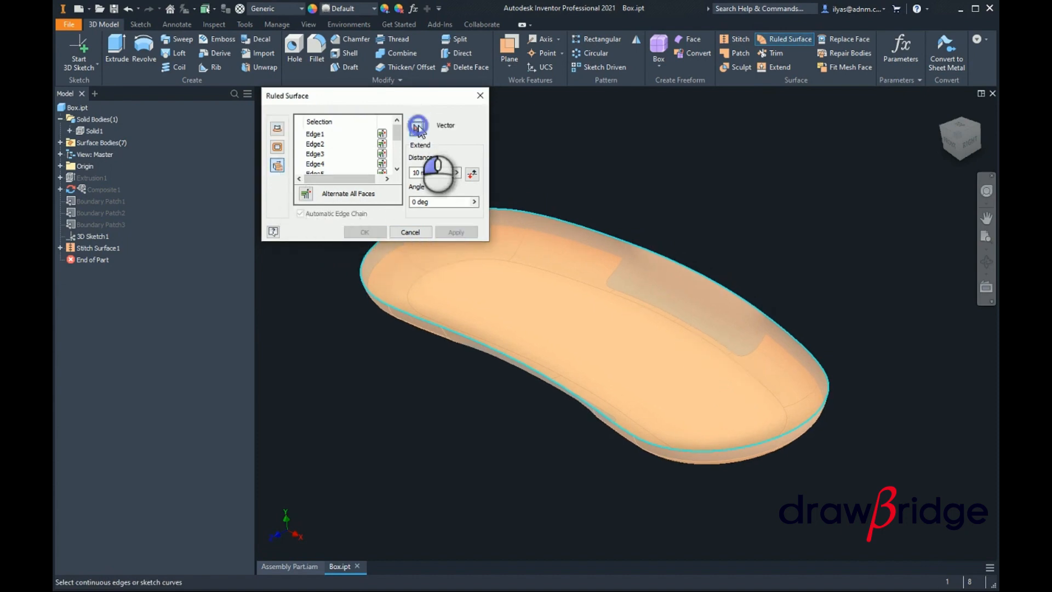
left_click(418, 128)
left_click(60, 166)
left_click(94, 224)
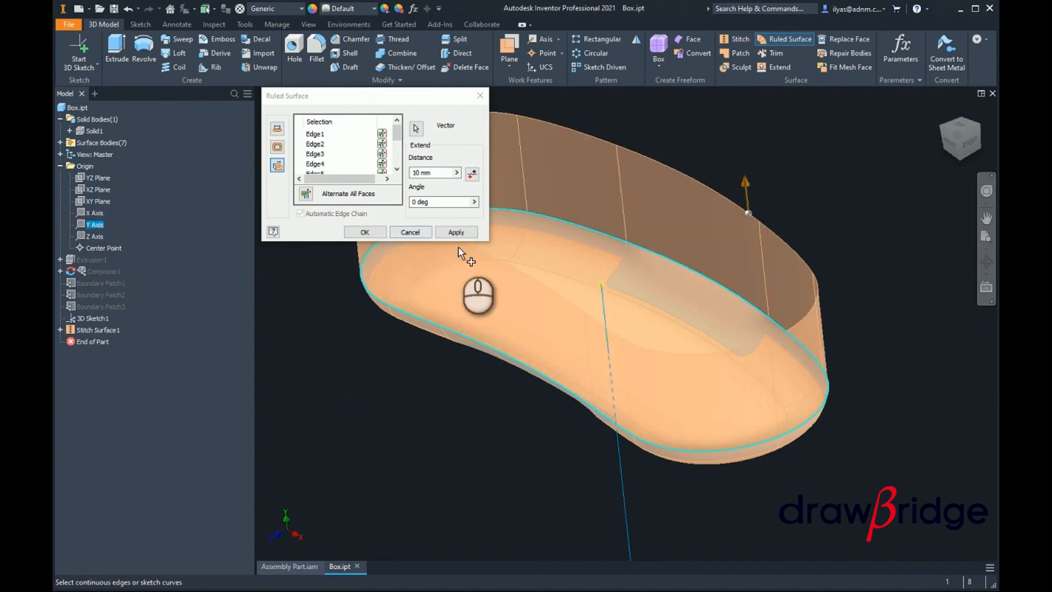
left_click(354, 232)
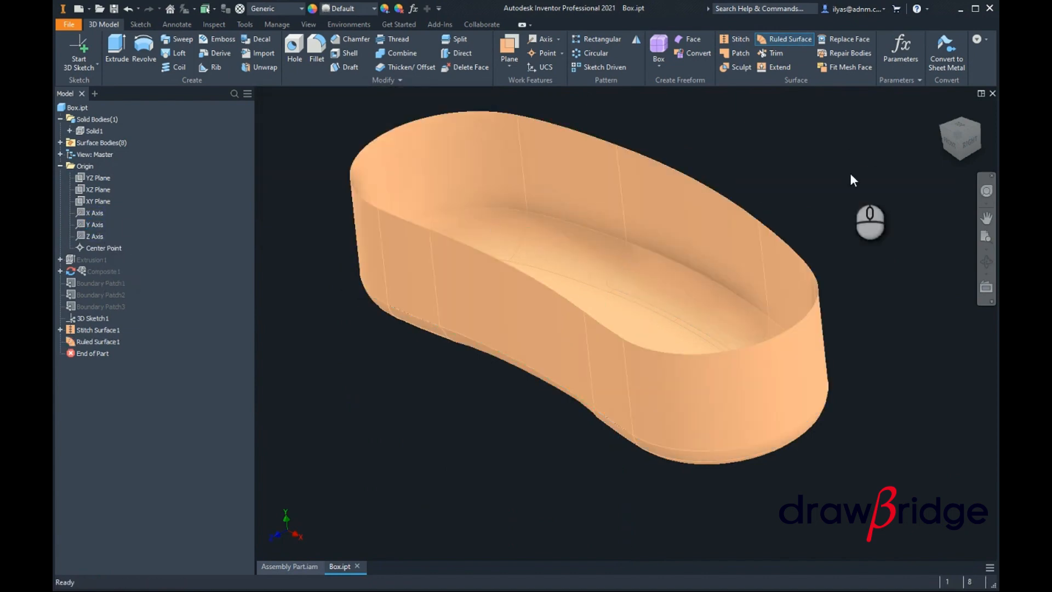
Step: Stitch the ruled rim surface to the stitched shell surface with a 0.254 mm maximum tolerance
left_click(751, 42)
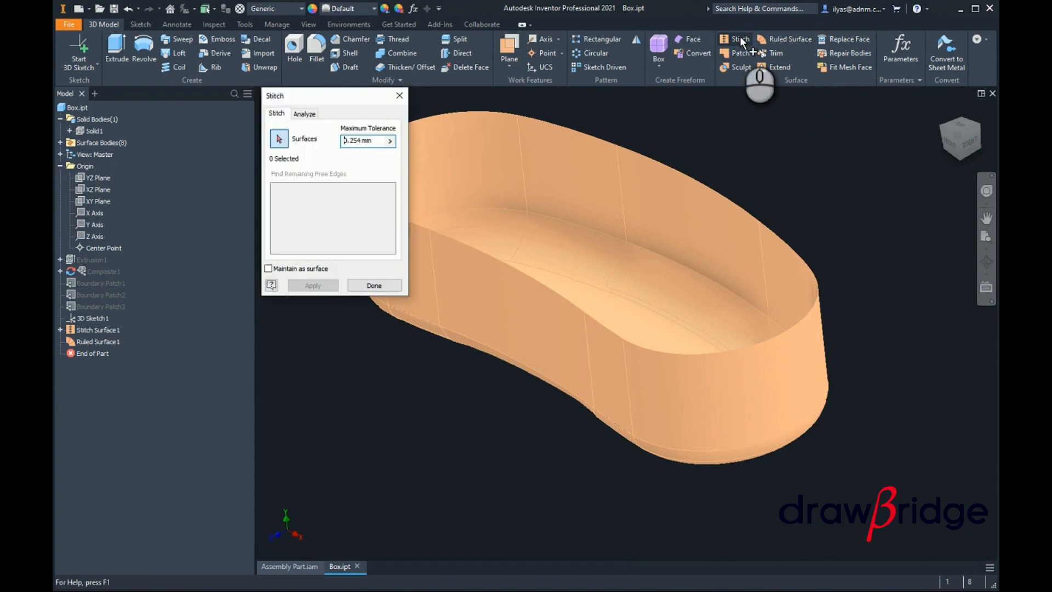
left_click_drag(842, 136, 284, 538)
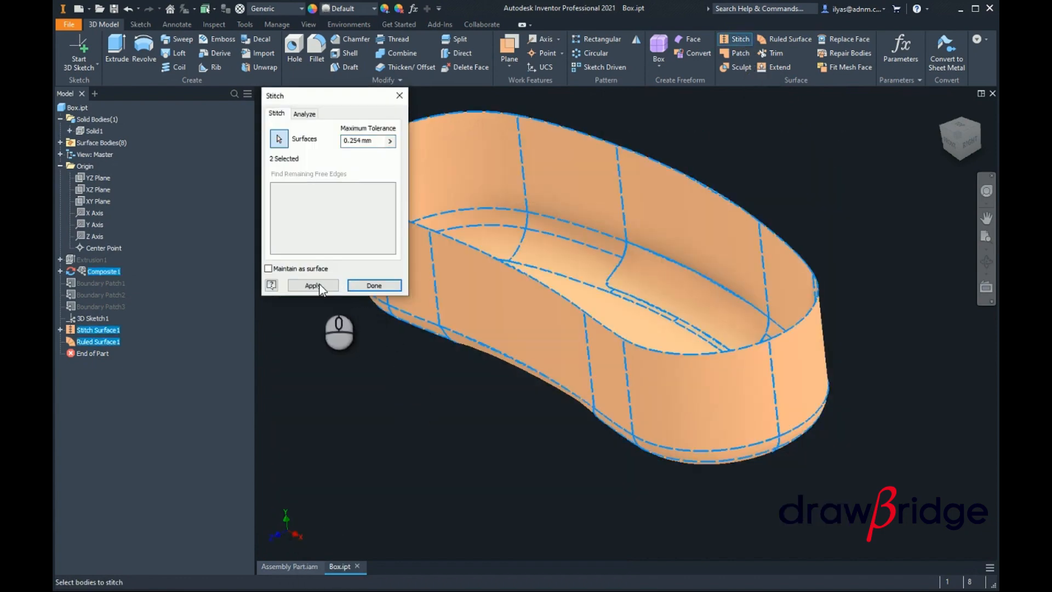
left_click(313, 286)
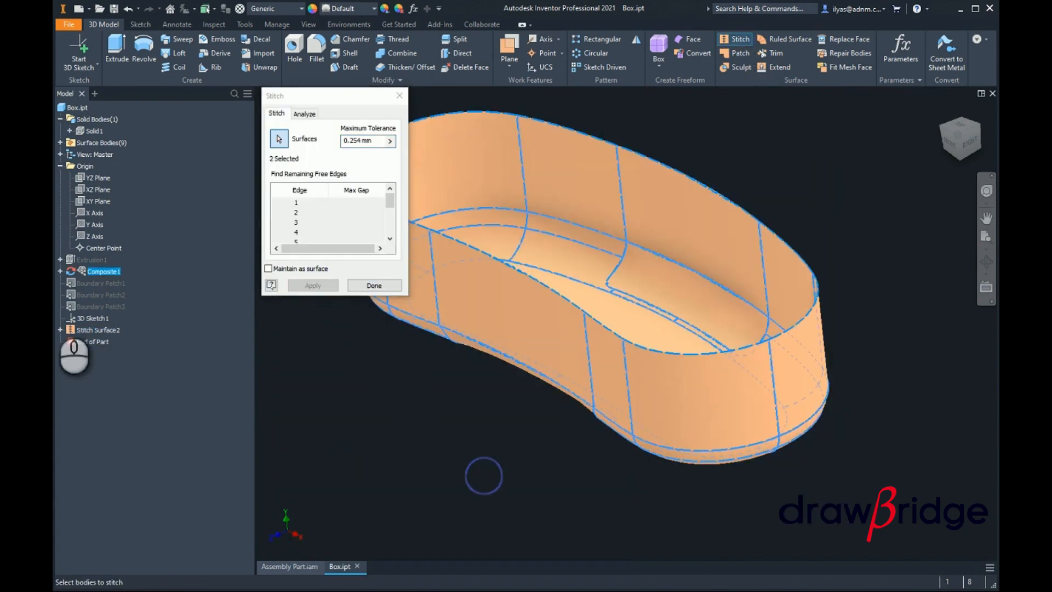
left_click(384, 284)
Step: Show Solid1 and sculpt it with the stitched surface in Remove mode, cutting the shell-shaped pocket into the block
right_click(97, 131)
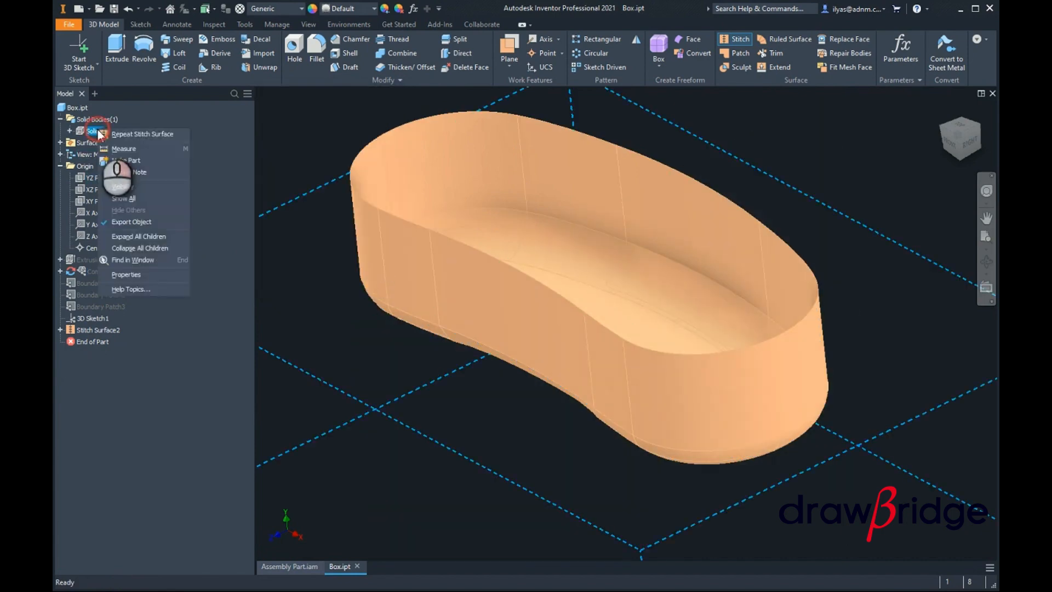
left_click(121, 187)
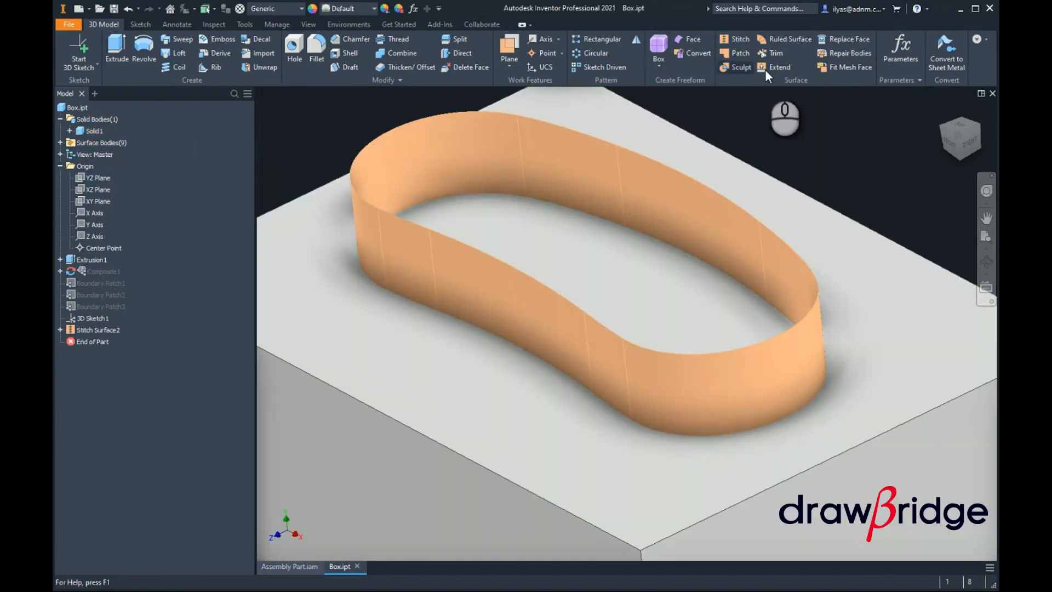
left_click(741, 67)
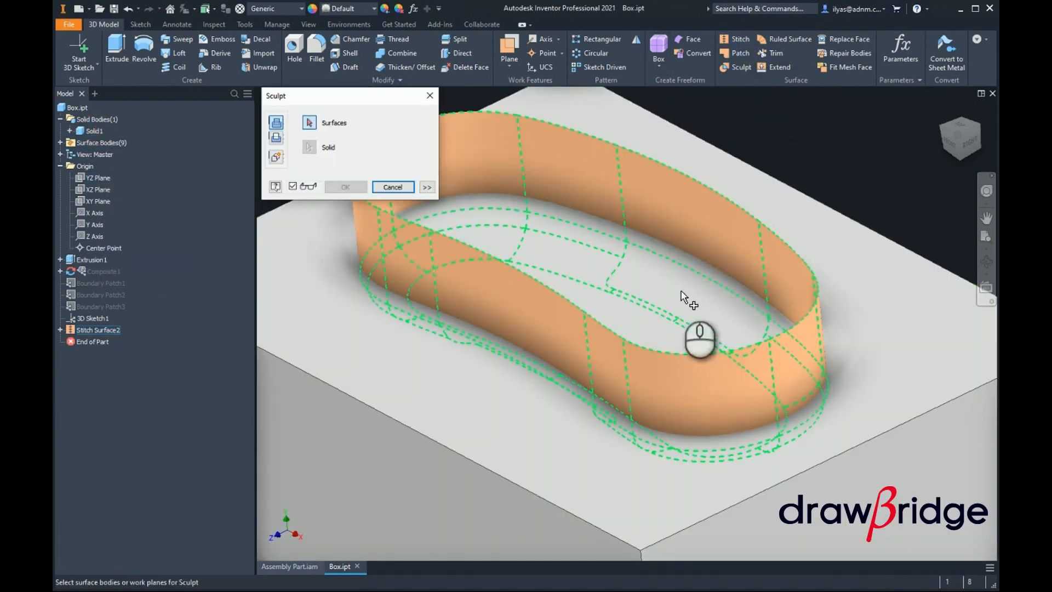
left_click(698, 246)
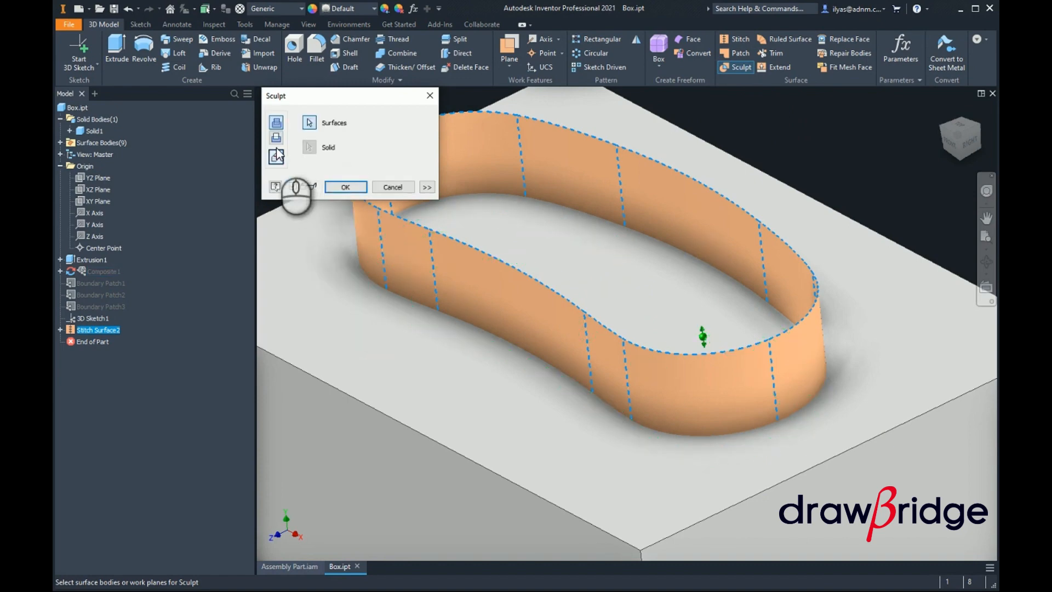
left_click(428, 187)
left_click(428, 187)
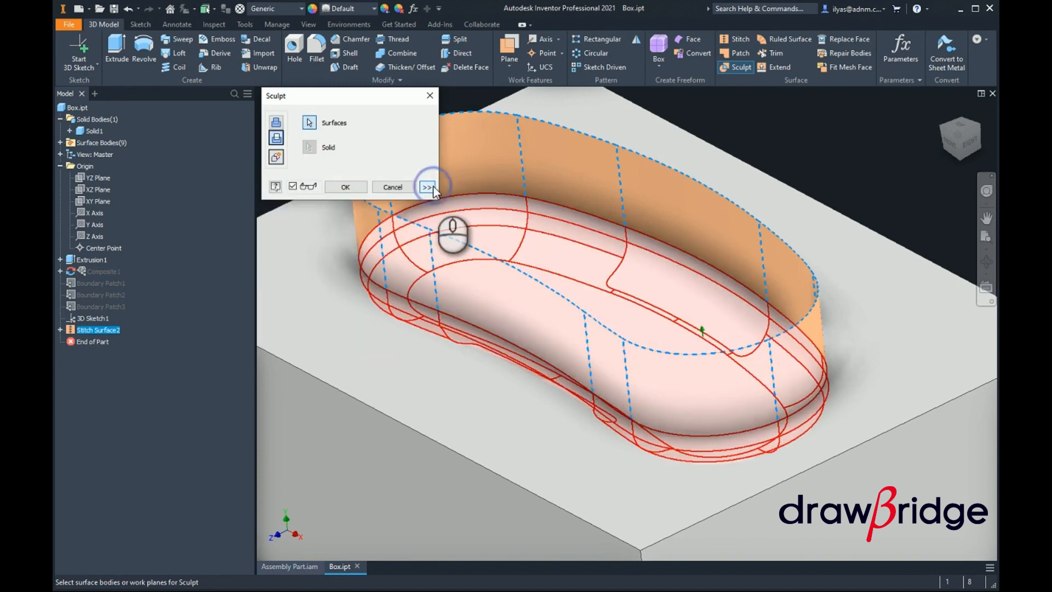
left_click(345, 186)
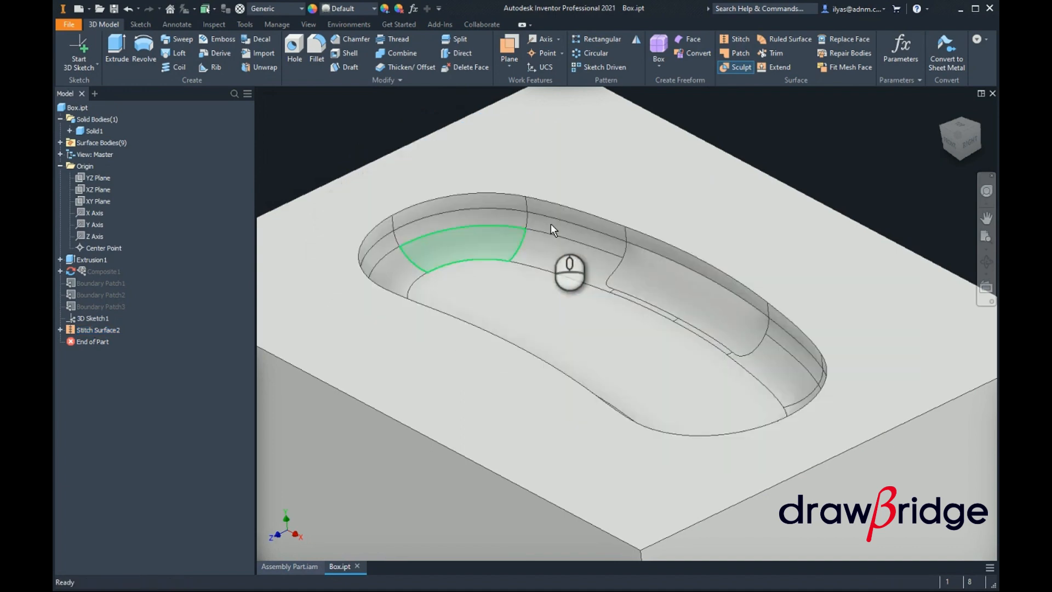
Step: Examine the pocket's surface continuity from several angles with a Zebra analysis, and delete the analysis
middle_click_drag(681, 331, 623, 317, "shift")
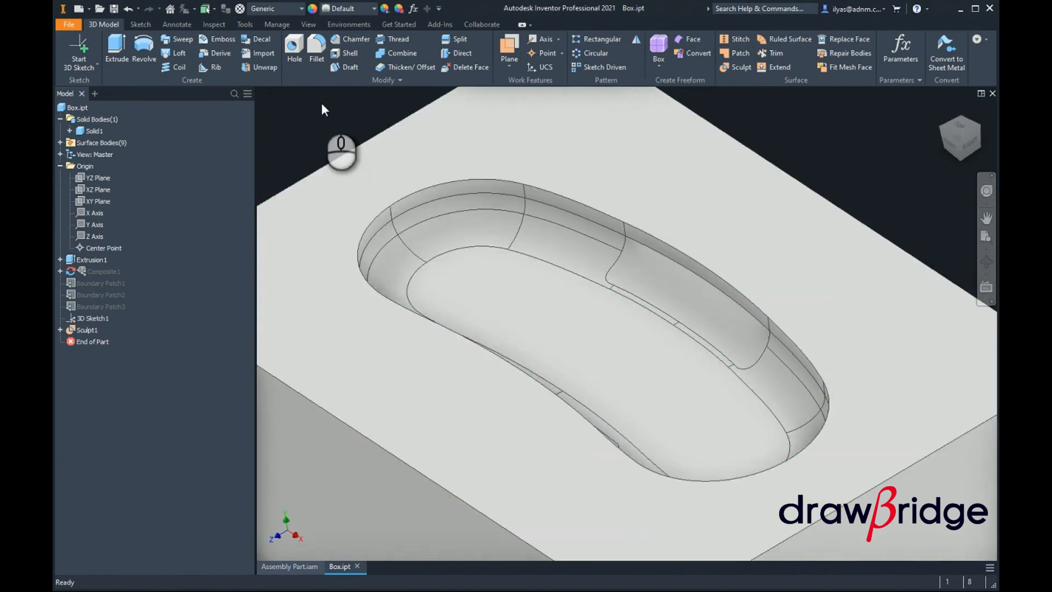
left_click(224, 26)
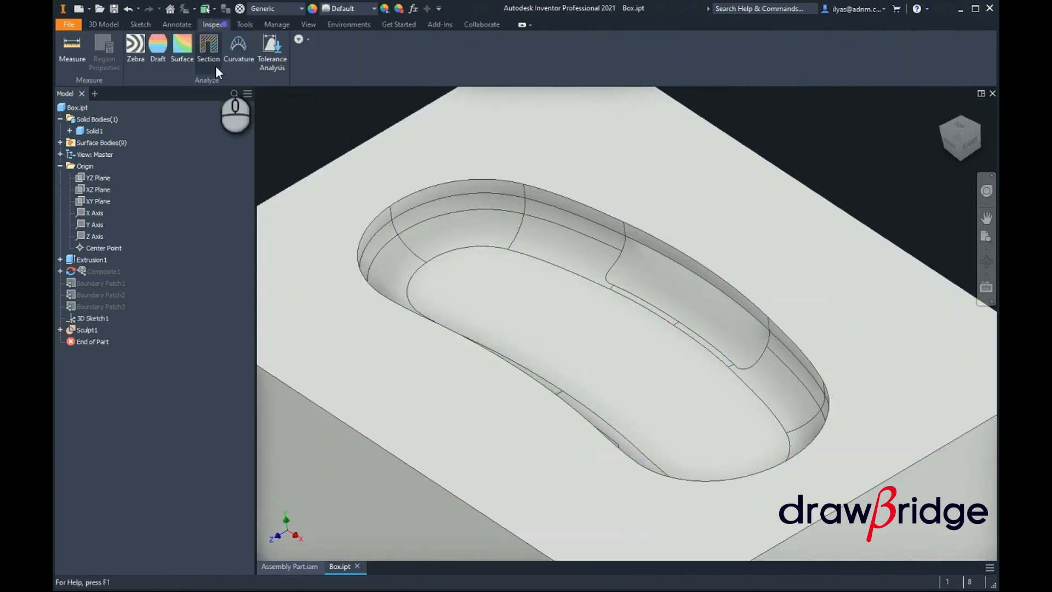
left_click(128, 49)
left_click(390, 336)
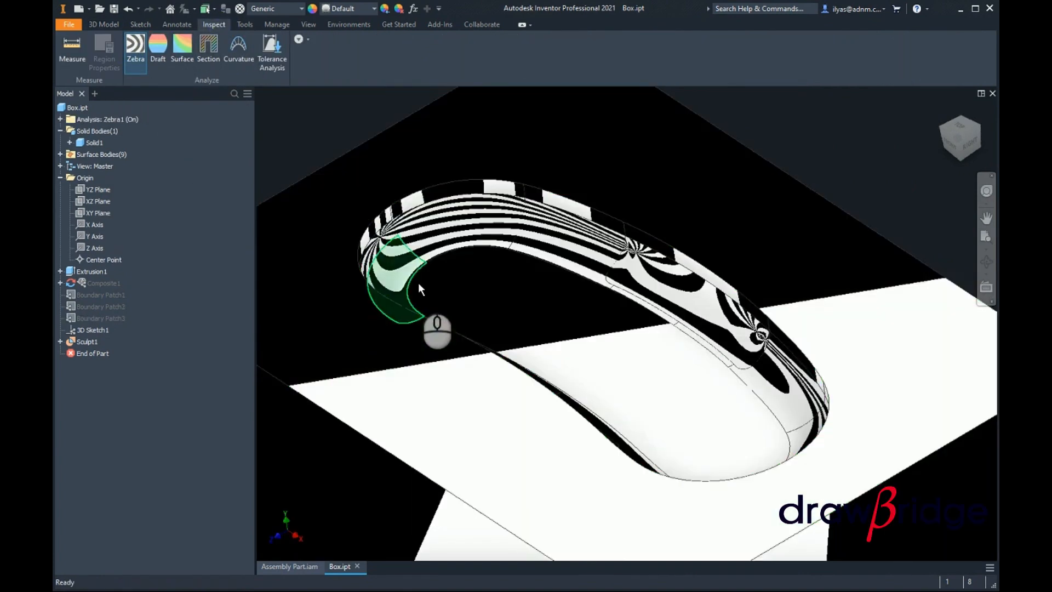
middle_click_drag(571, 298, 501, 293, "shift")
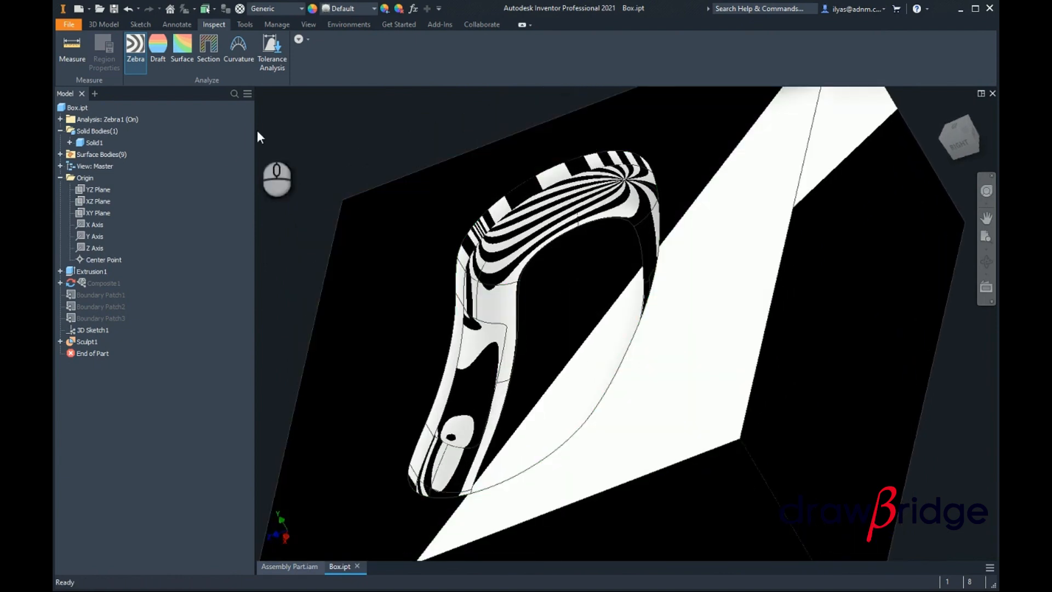
left_click(61, 120)
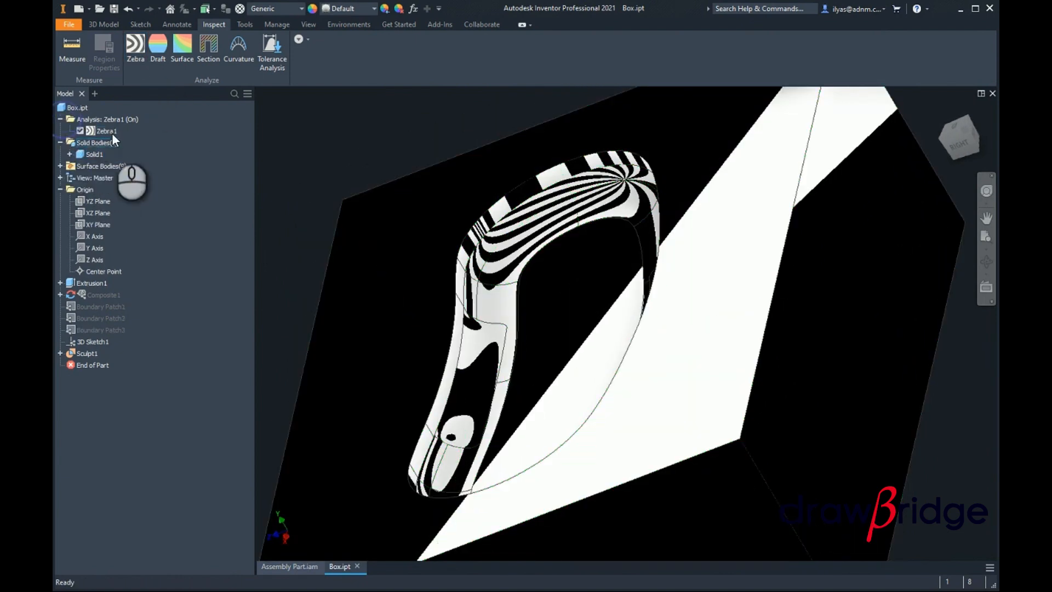
right_click(110, 131)
left_click(154, 149)
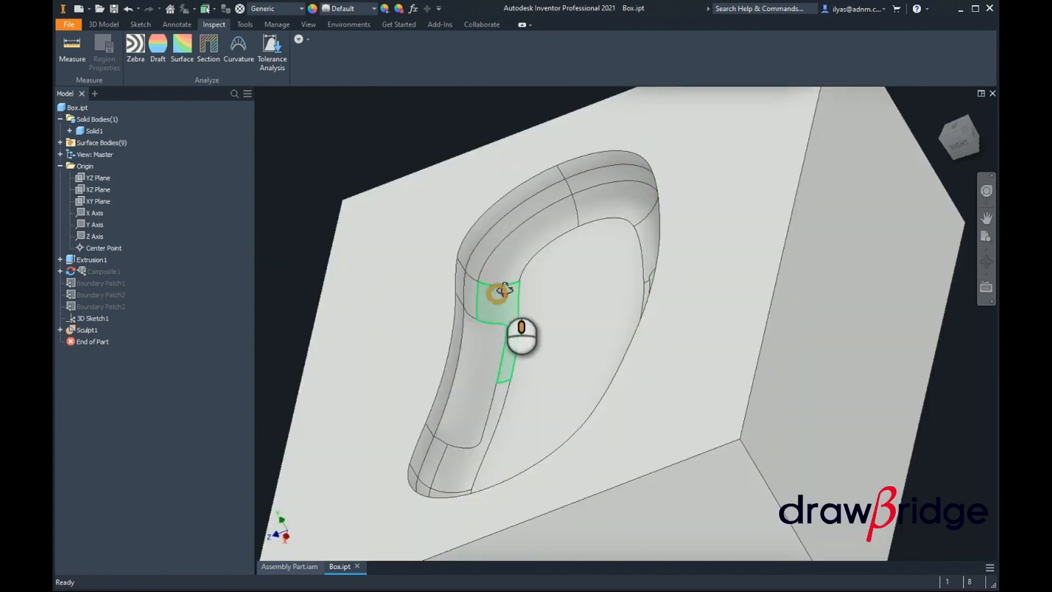
middle_click_drag(501, 291, 559, 291, "shift")
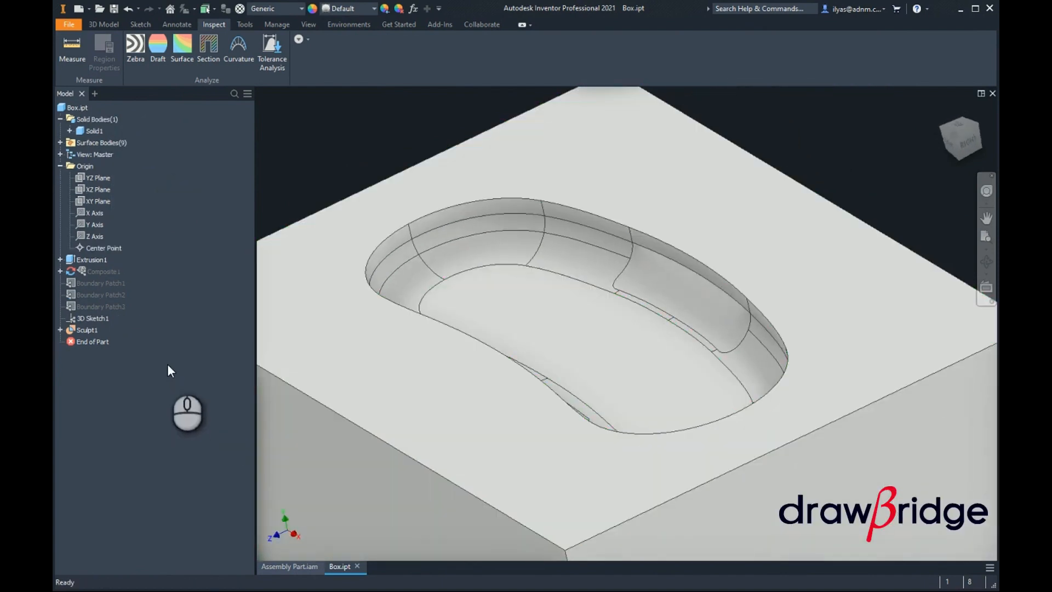
Step: Switch to Assembly Part.iam and inspect how the transmitter sits in the box's pocket from several angles
left_click(289, 566)
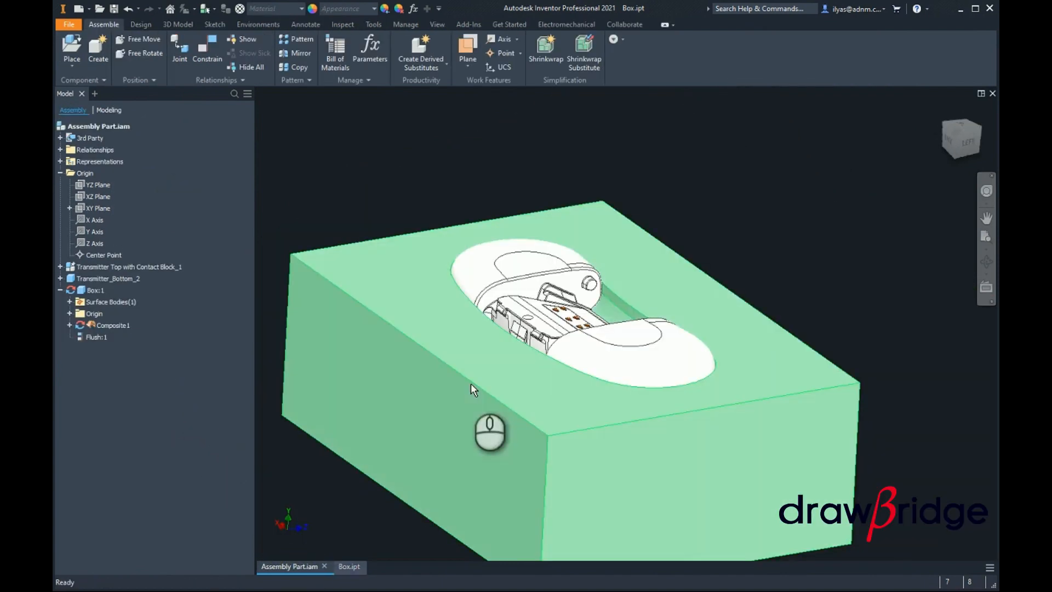
middle_click_drag(616, 400, 530, 414, "shift")
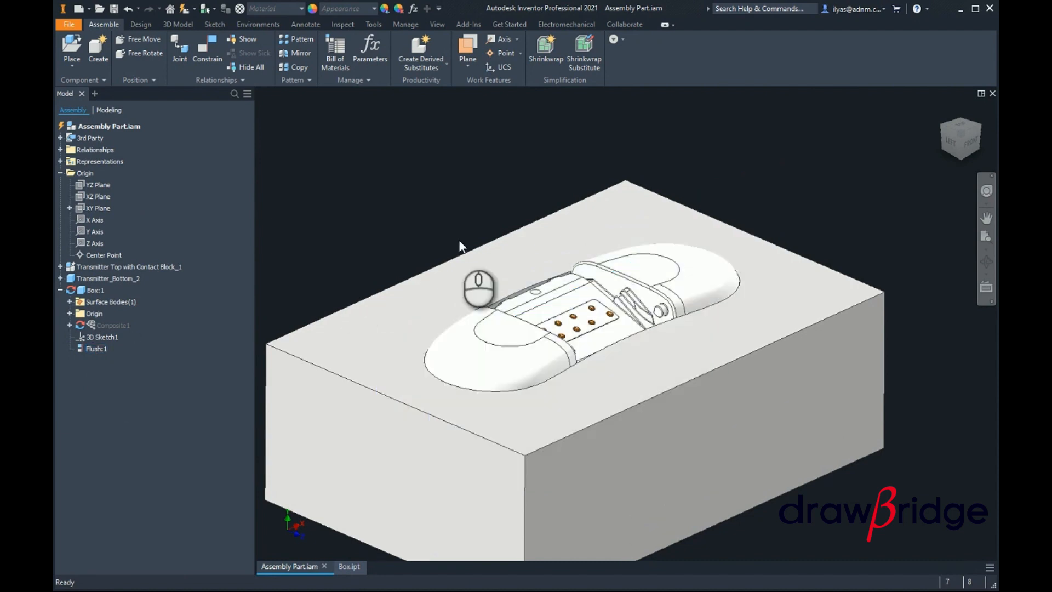
left_click(671, 414)
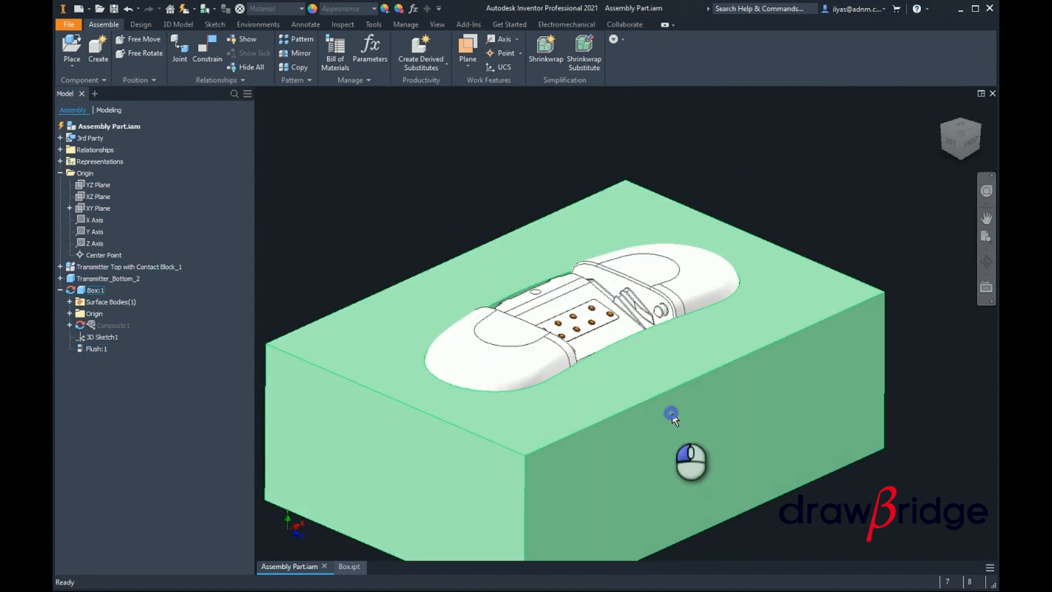
left_click(789, 201)
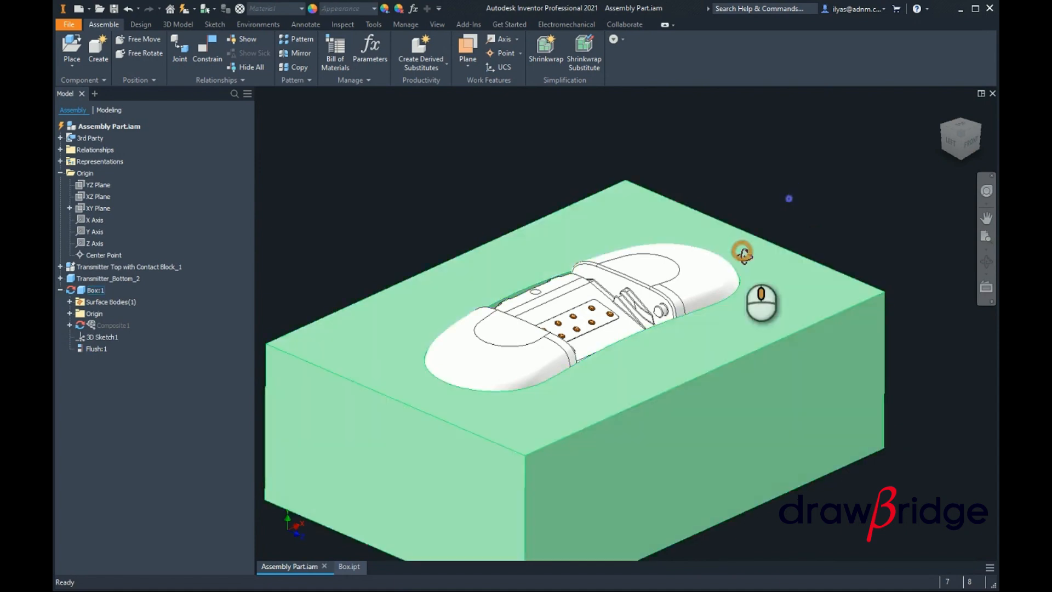
mouse_move(742, 252)
middle_mouse_down("shift")
mouse_move(764, 282)
mouse_move(752, 256)
middle_mouse_up("shift")
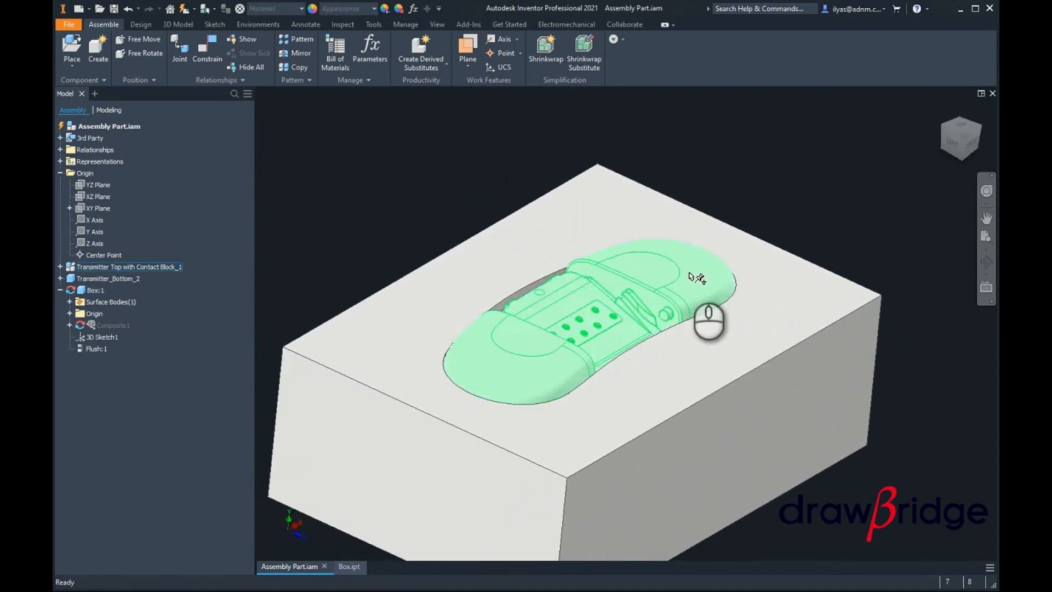